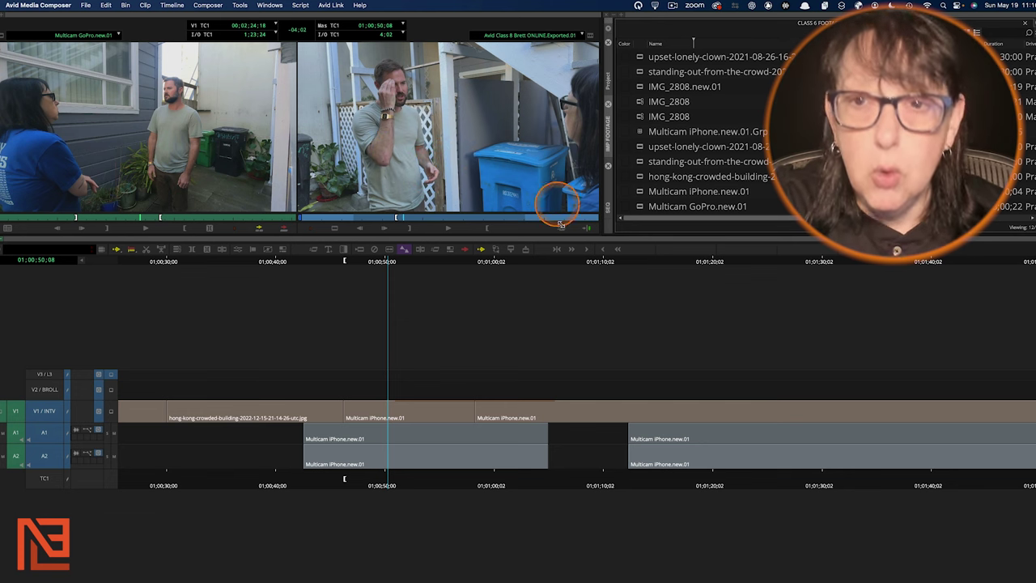
# Step: Open Settings from the File menu to view the User tab's bootcamp and ppro 2024 keyboard settings
pyautogui.click(85, 5)
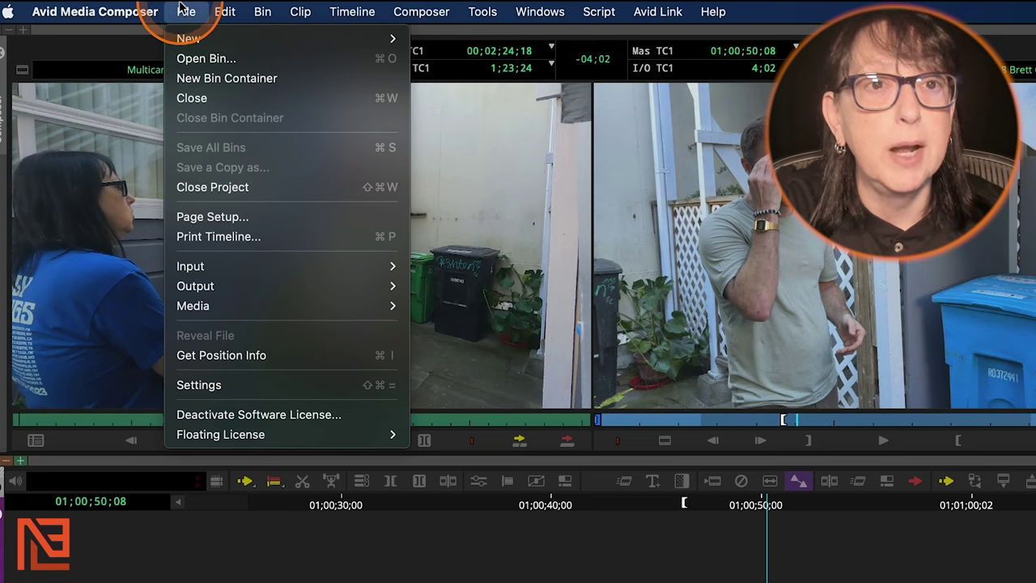
pyautogui.moveTo(127, 6)
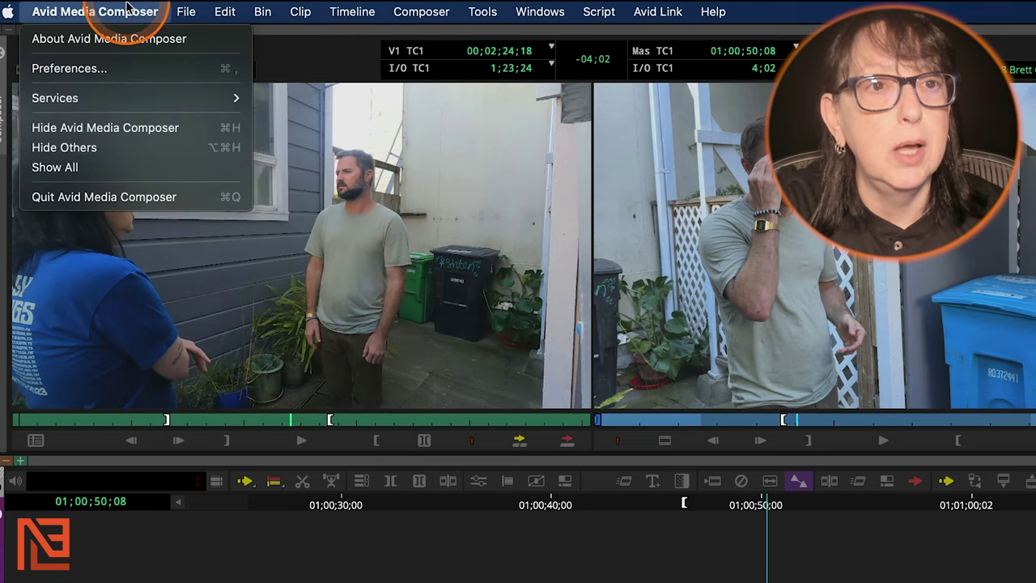
pyautogui.moveTo(198, 12)
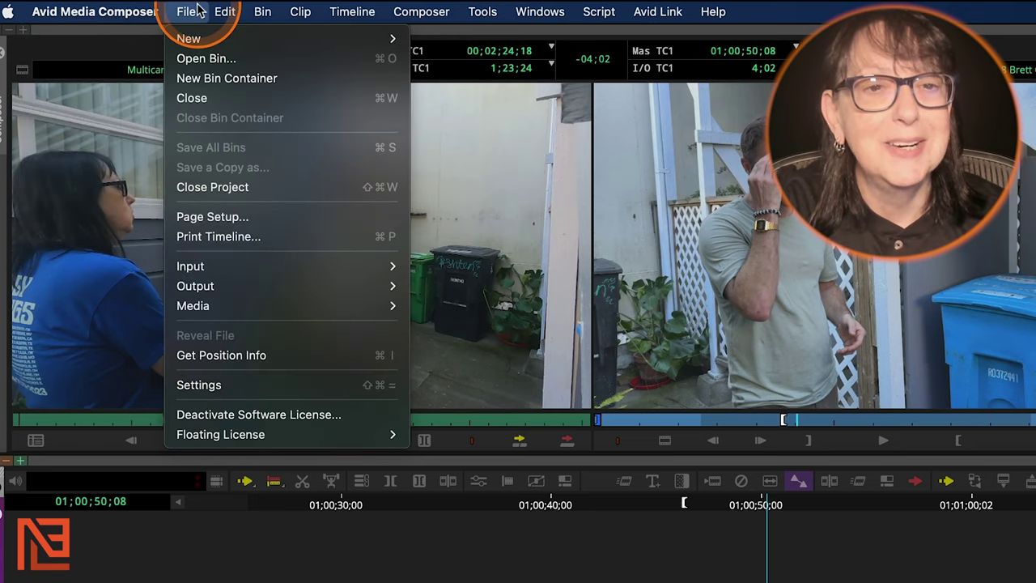
pyautogui.click(275, 386)
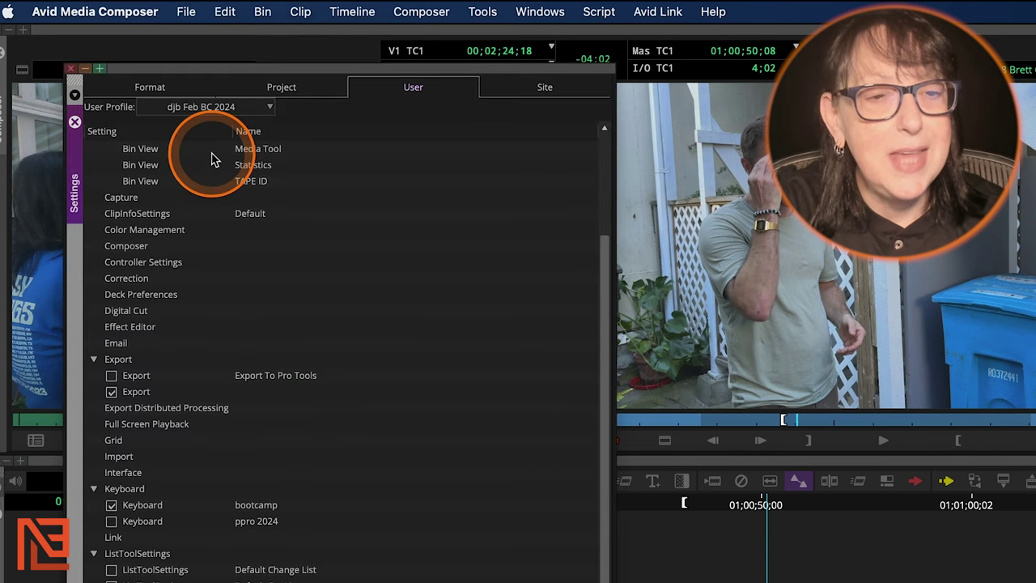
# Step: Open the bootcamp keyboard map and the Command Palette, placing the palette beside the map
pyautogui.click(142, 506)
pyautogui.doubleClick(143, 506)
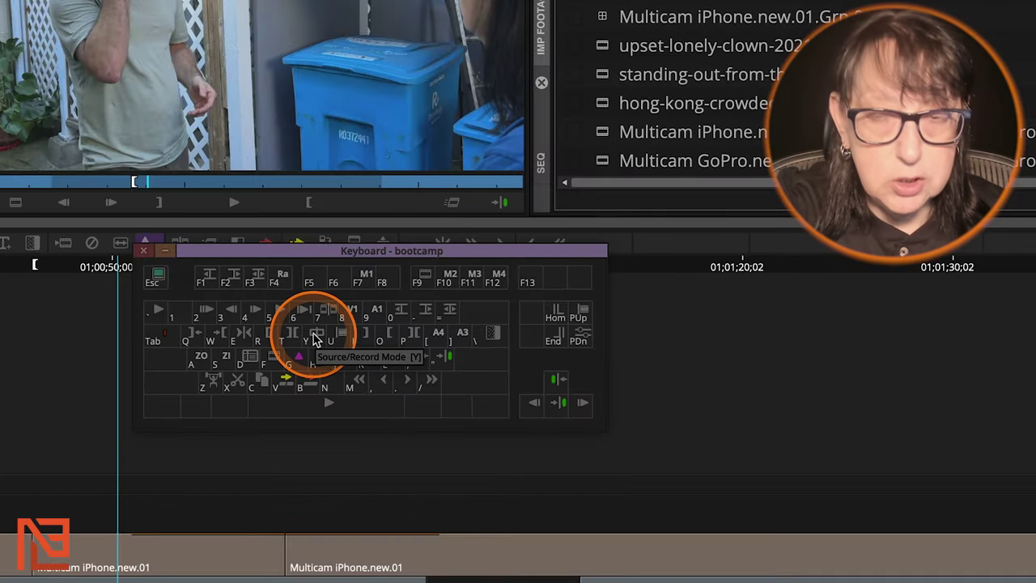
pyautogui.press('super+3')
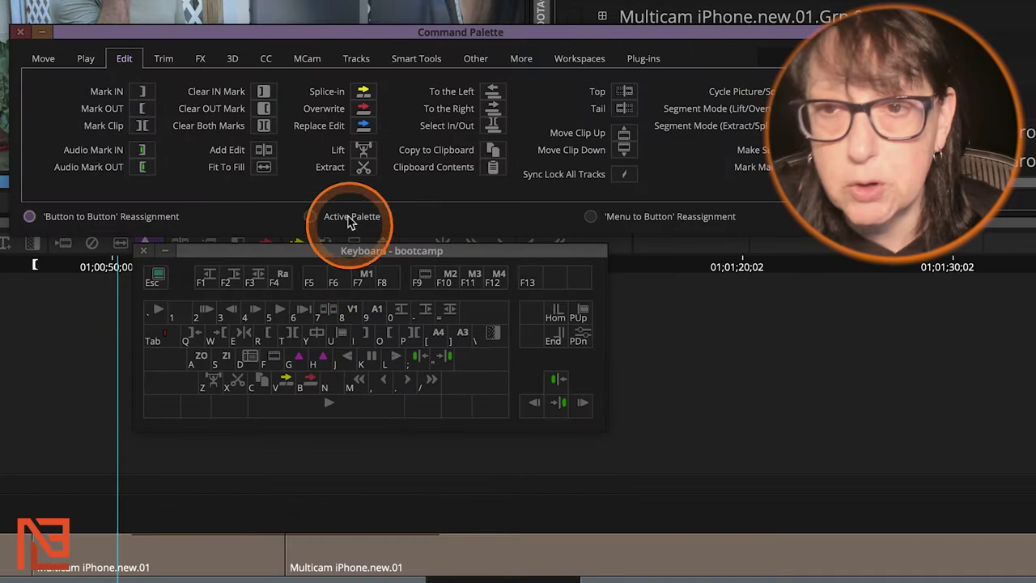
pyautogui.moveTo(300, 31); pyautogui.dragTo(261, 26)
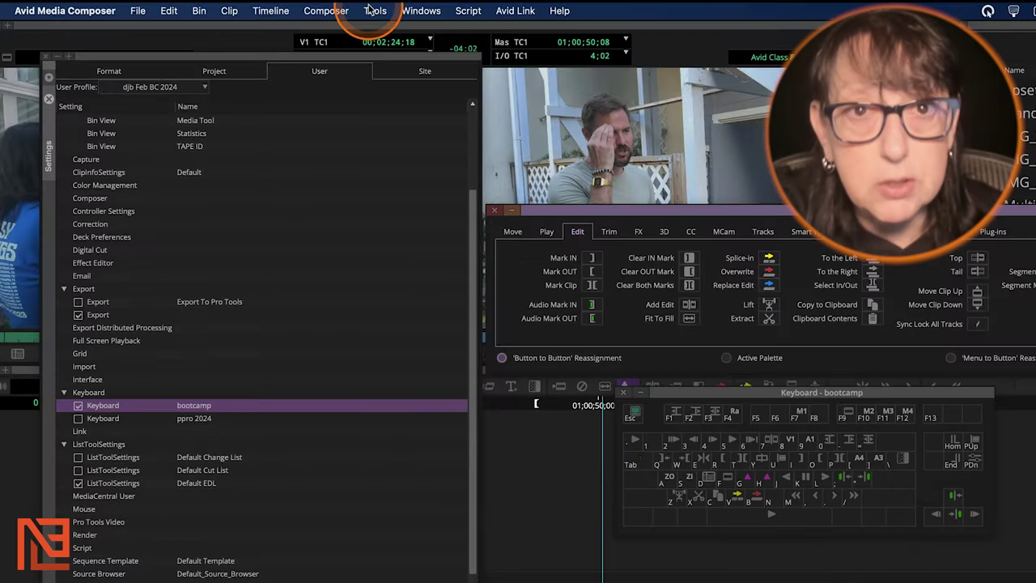
pyautogui.click(375, 10)
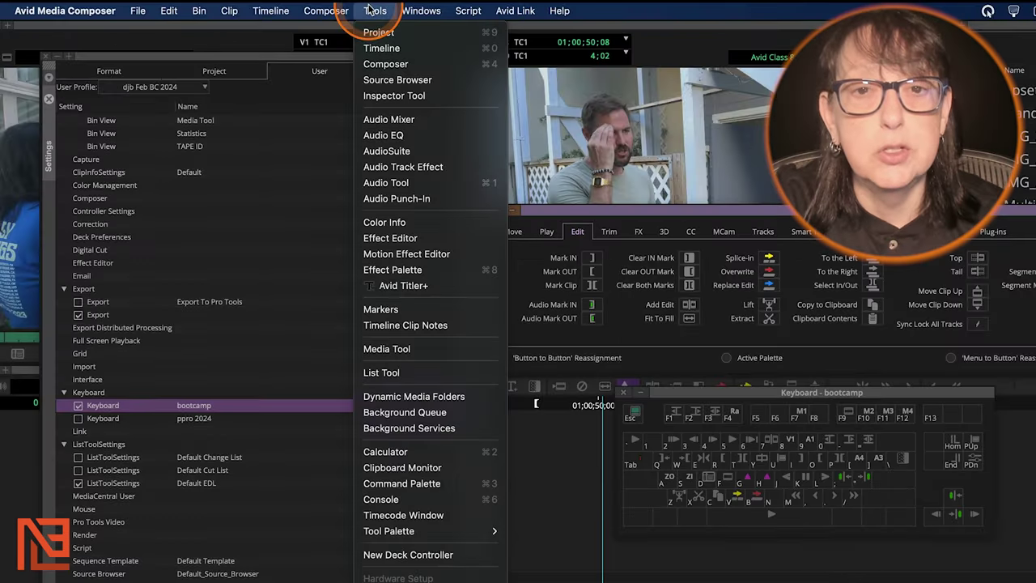
pyautogui.click(431, 484)
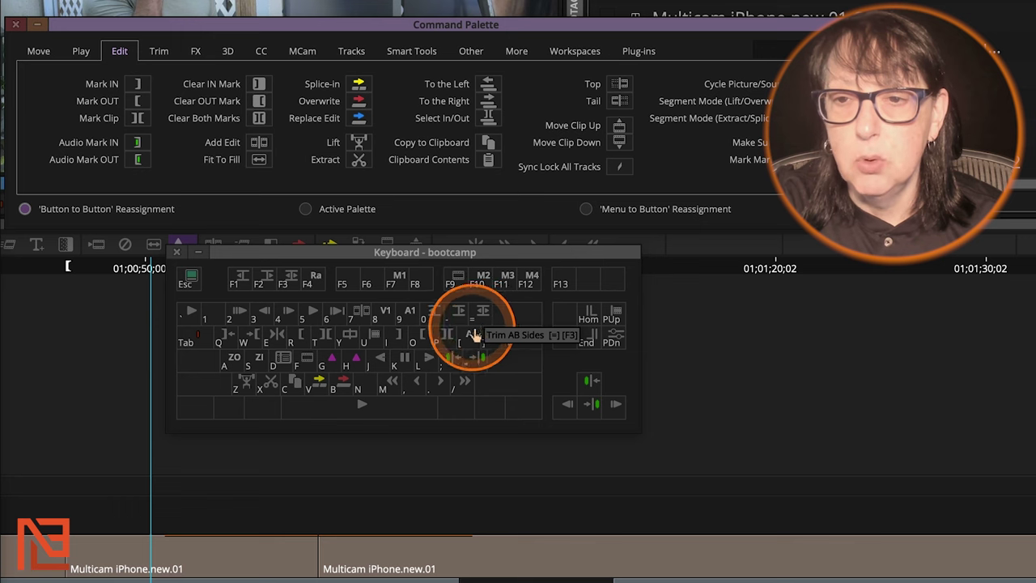
# Step: Map Tail to the shifted F1 key and Top to the shifted F2 key of the bootcamp keyboard
pyautogui.press('shift')
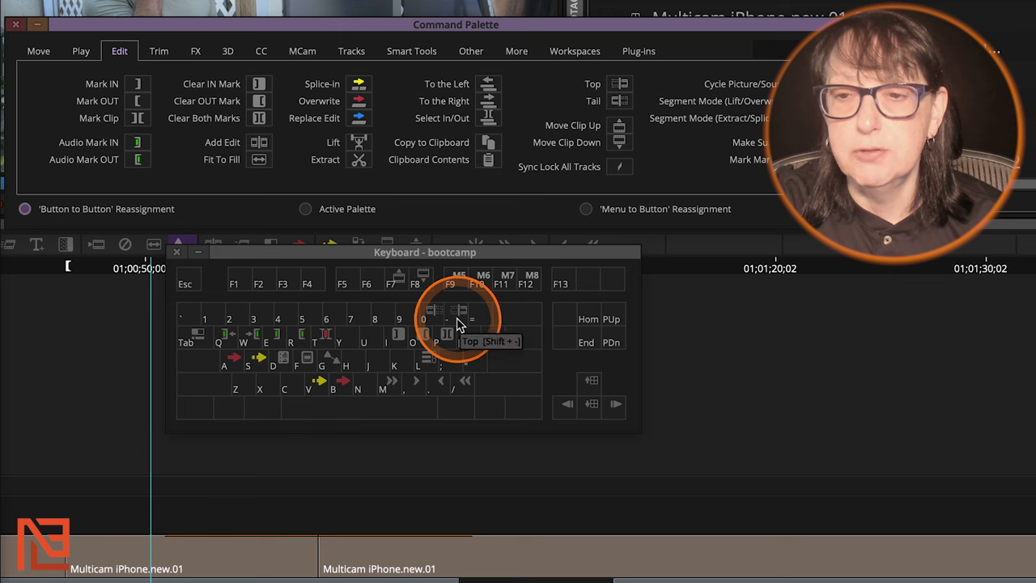
pyautogui.press('shift')
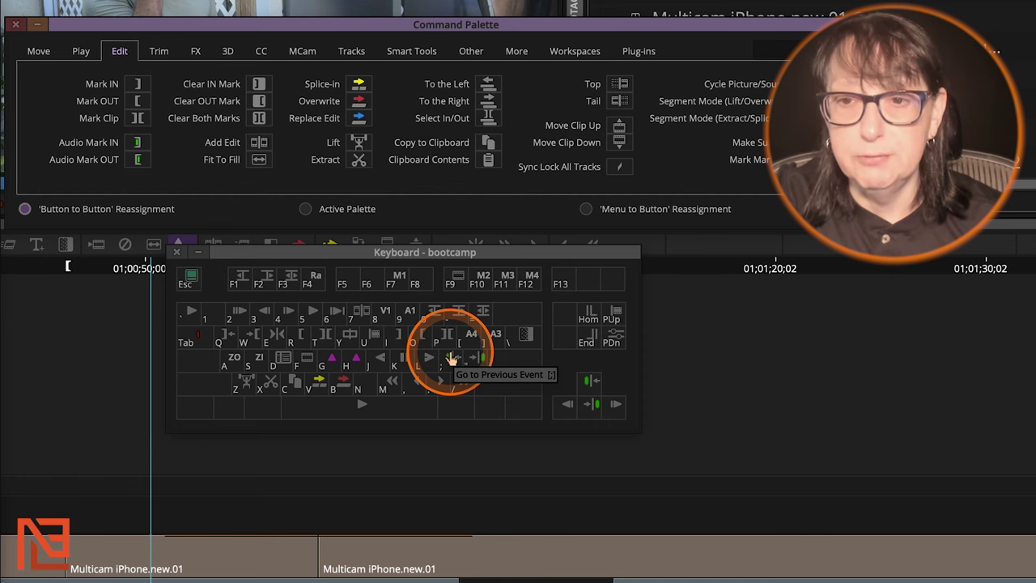
pyautogui.press('alt')
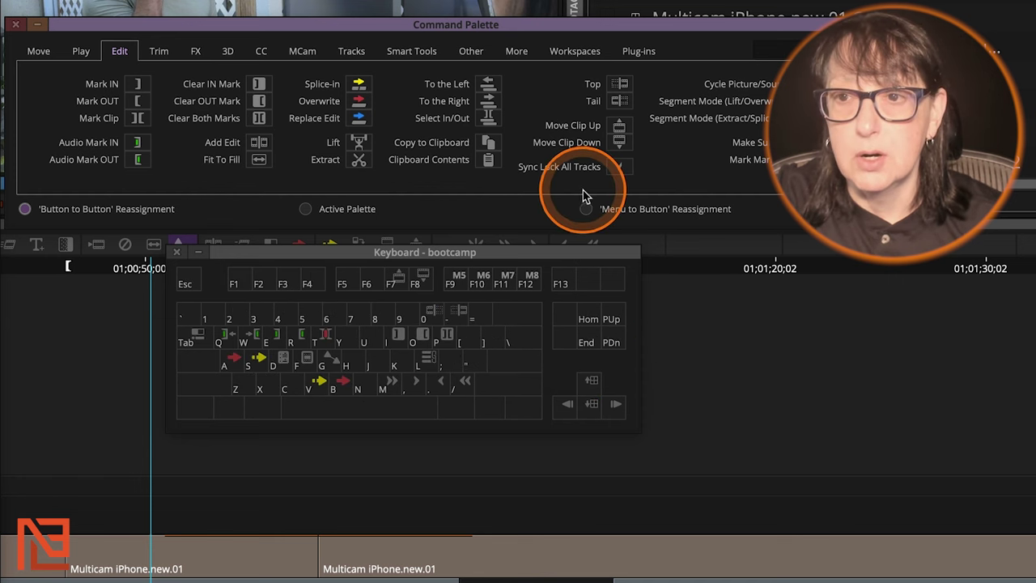
pyautogui.moveTo(620, 108); pyautogui.dragTo(235, 273)
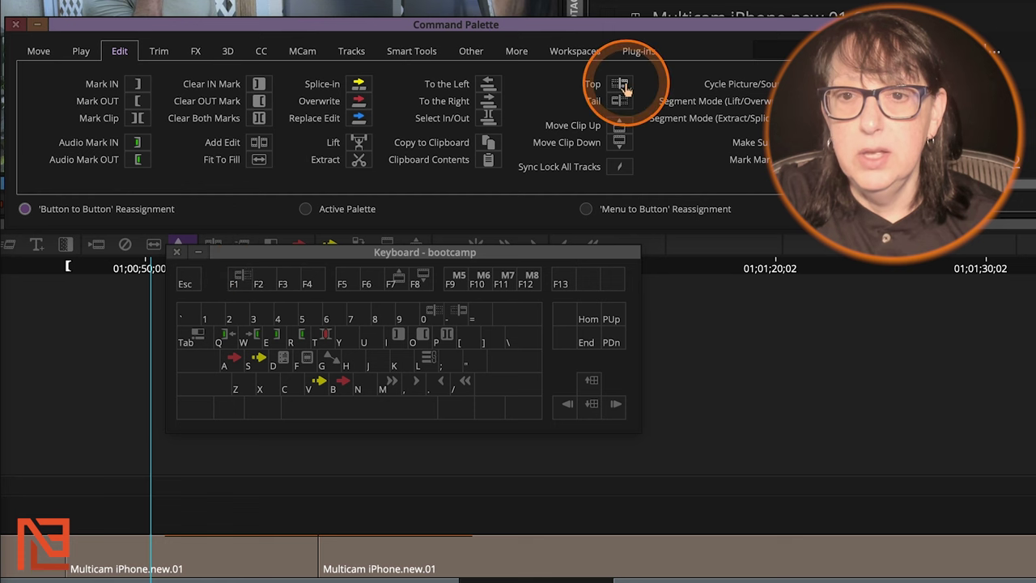
pyautogui.moveTo(620, 87); pyautogui.dragTo(260, 287)
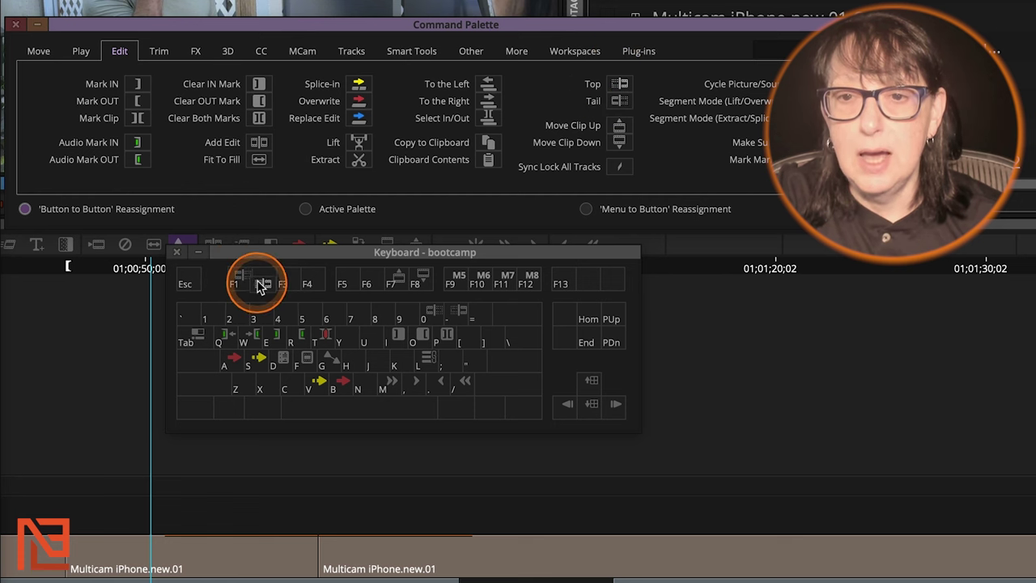
pyautogui.press('shift')
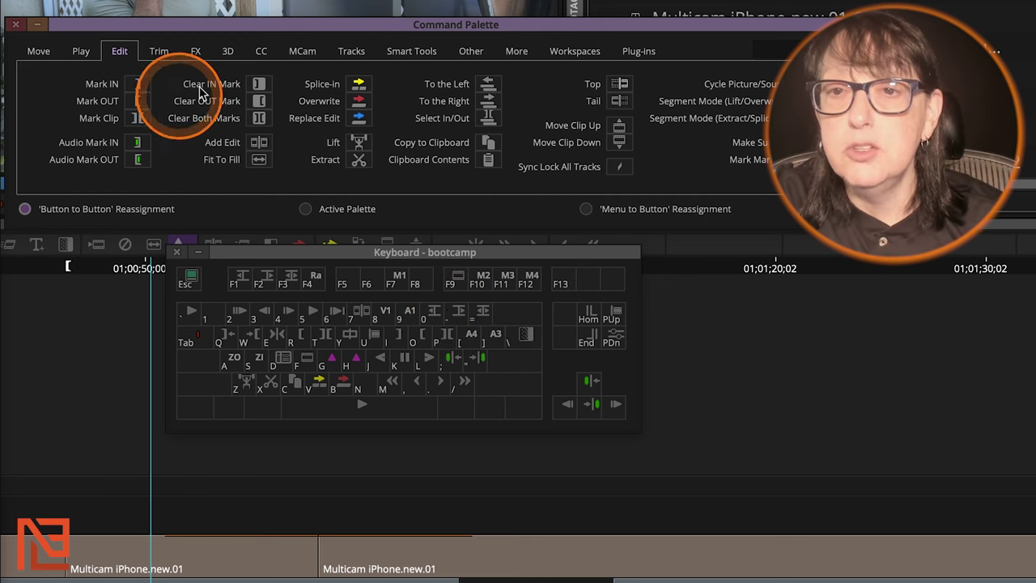
# Step: View the Command Palette's Trim commands (Trim A Side, Trim AB Sides, Slip Left), then its Move commands
pyautogui.click(157, 54)
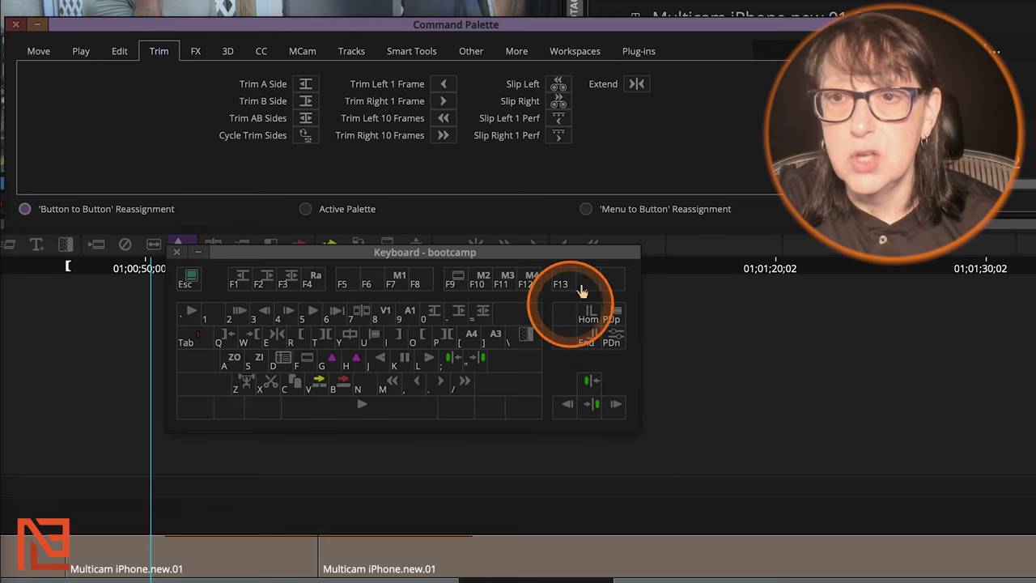
pyautogui.click(39, 51)
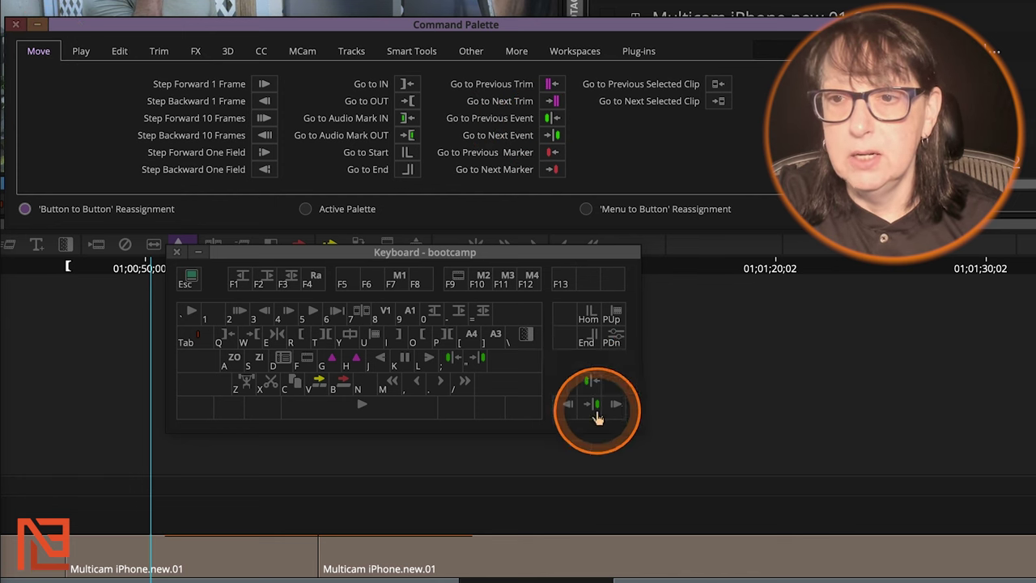
# Step: Assign Go to Previous Event to the Up arrow and Go to Next Event to the Down arrow key
pyautogui.moveTo(588, 378); pyautogui.dragTo(591, 376)
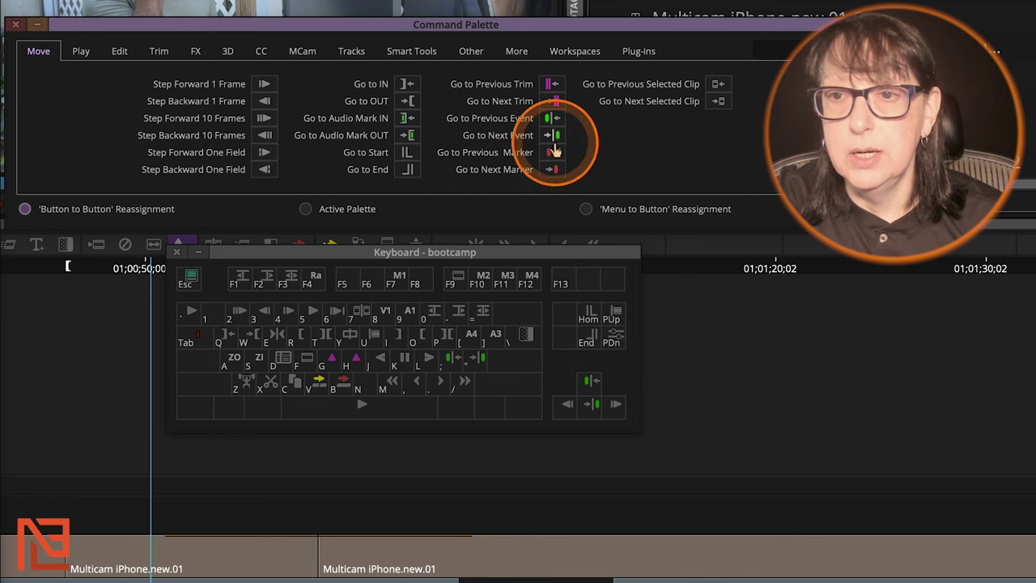
pyautogui.moveTo(555, 145); pyautogui.dragTo(591, 397)
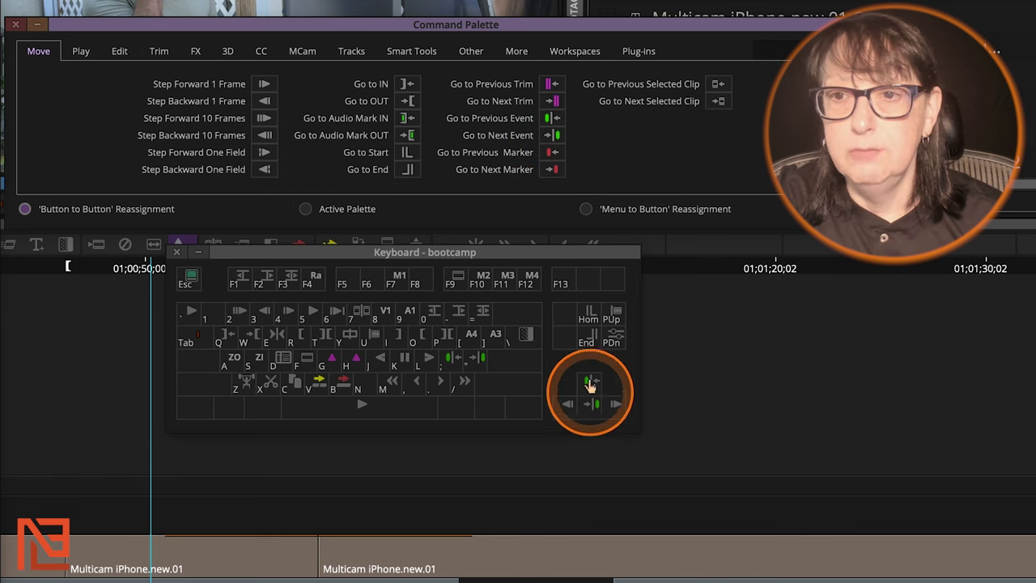
pyautogui.moveTo(550, 137); pyautogui.dragTo(588, 413)
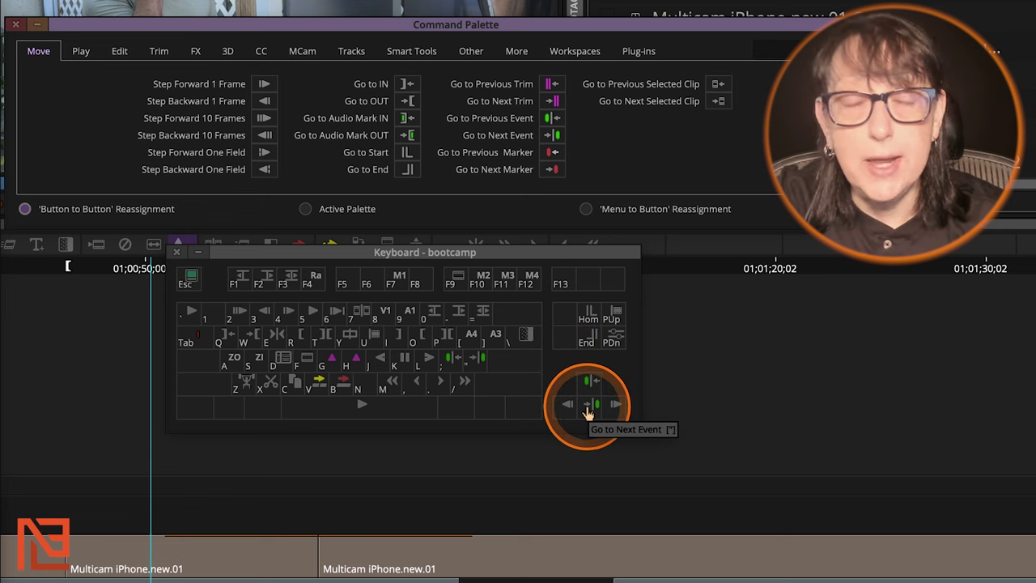
pyautogui.moveTo(589, 412); pyautogui.dragTo(468, 368)
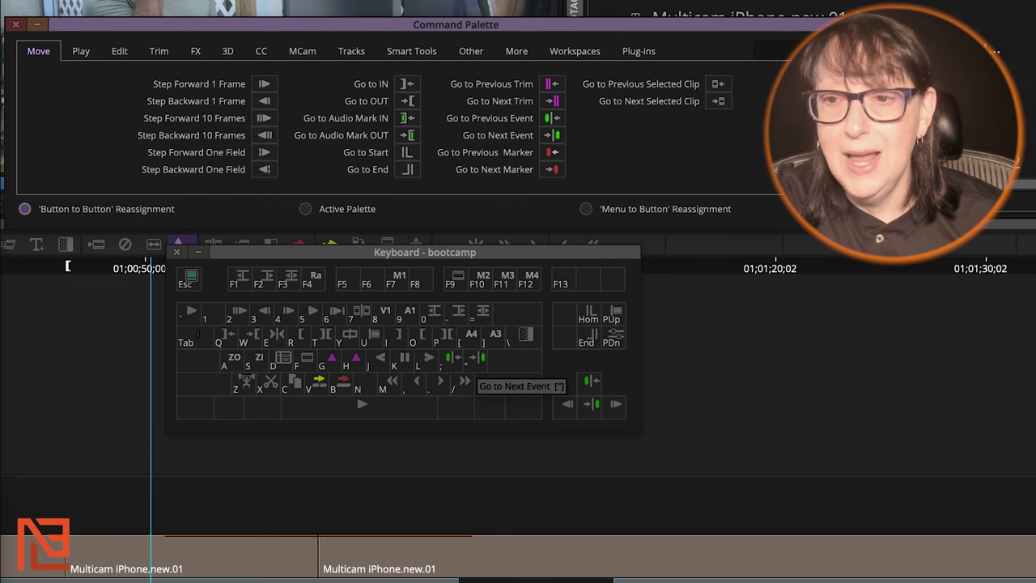
pyautogui.moveTo(413, 311); pyautogui.dragTo(534, 434)
pyautogui.moveTo(545, 397); pyautogui.dragTo(496, 105)
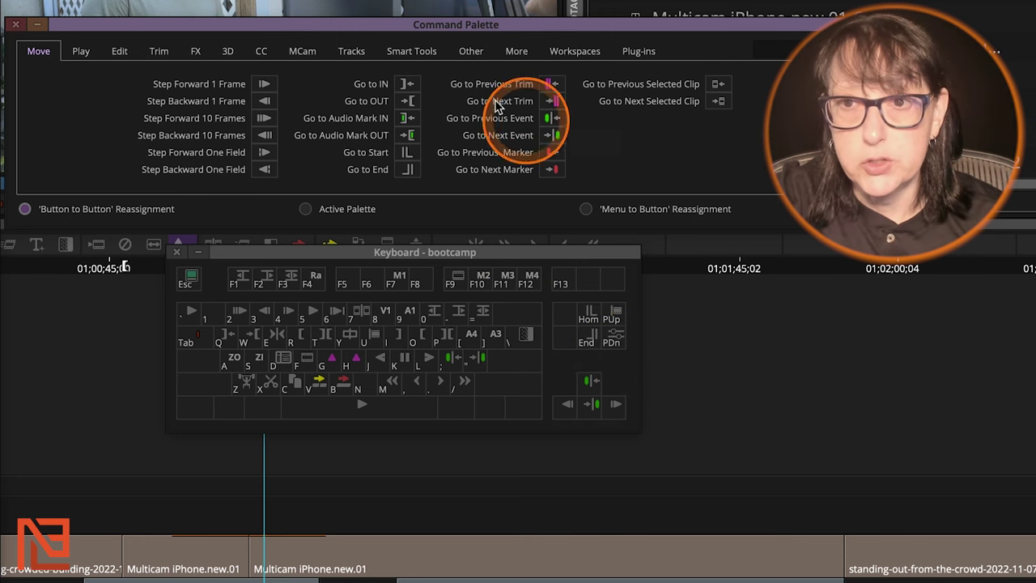
pyautogui.click(470, 51)
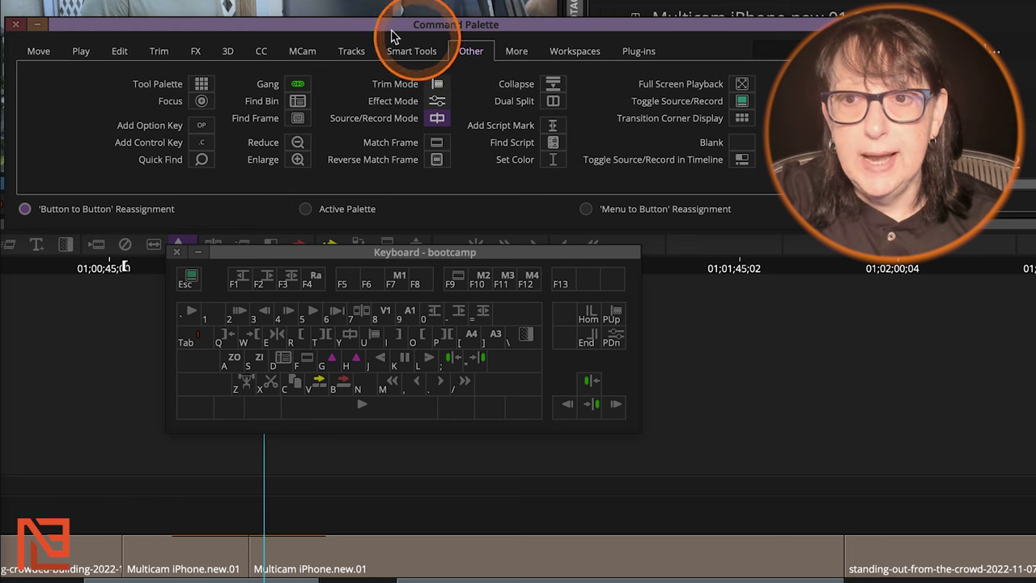
# Step: Work with the Command Palette's Other commands around the Trim Mode and Source/Record Mode buttons
pyautogui.moveTo(429, 122); pyautogui.dragTo(437, 84)
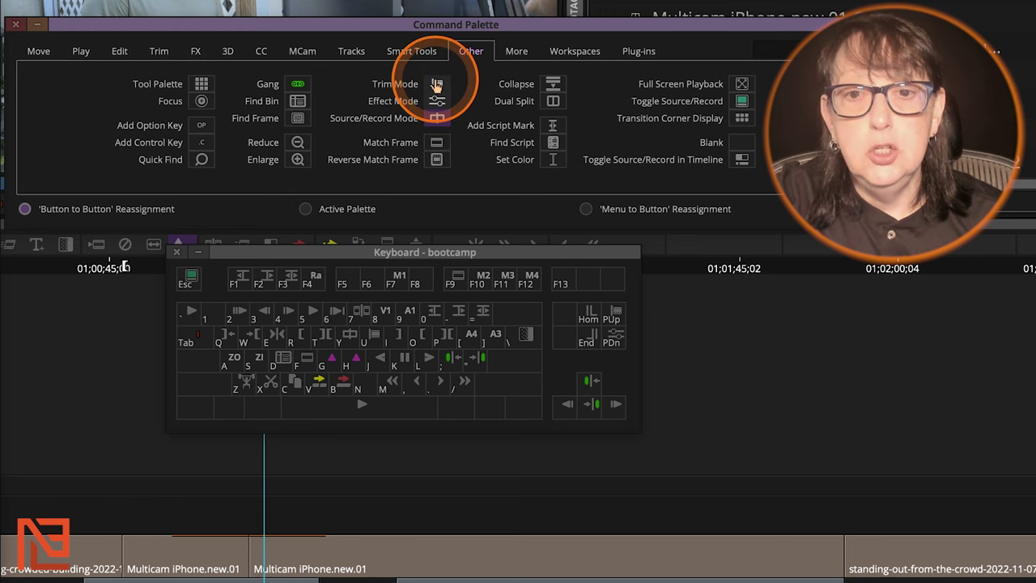
pyautogui.moveTo(437, 84); pyautogui.dragTo(437, 85)
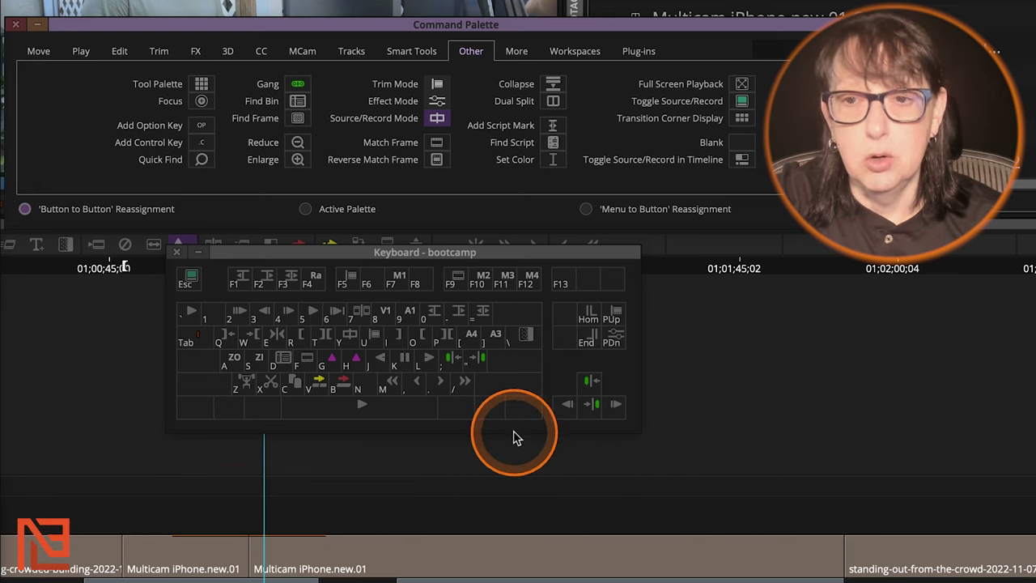
pyautogui.click(178, 255)
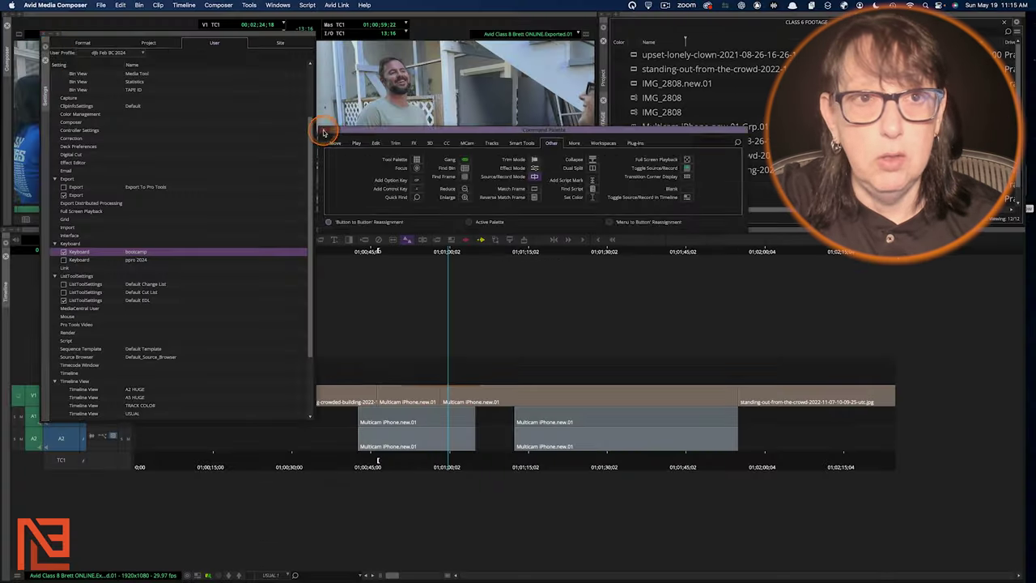
pyautogui.click(323, 132)
pyautogui.click(45, 36)
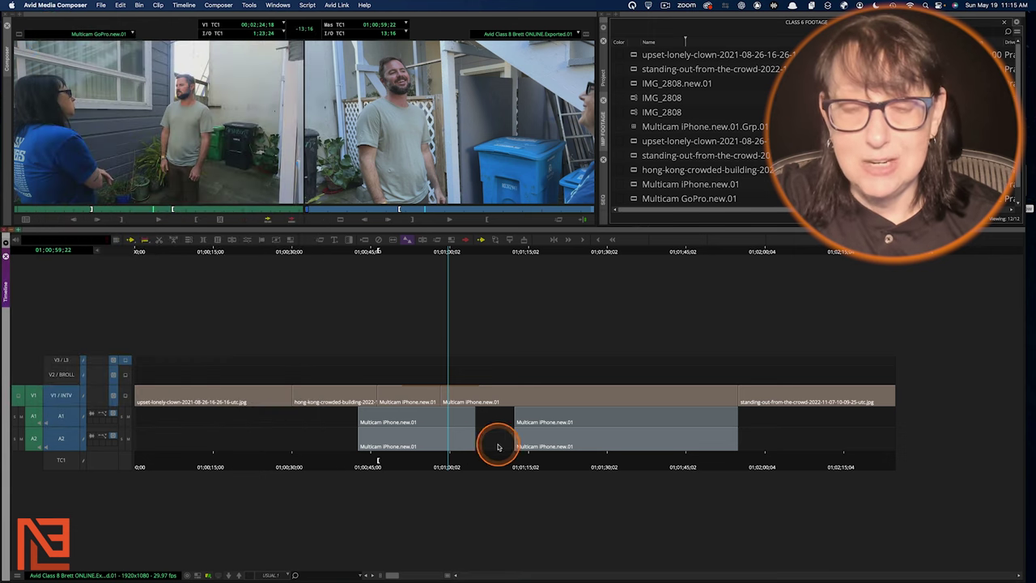
pyautogui.moveTo(454, 421); pyautogui.dragTo(438, 413)
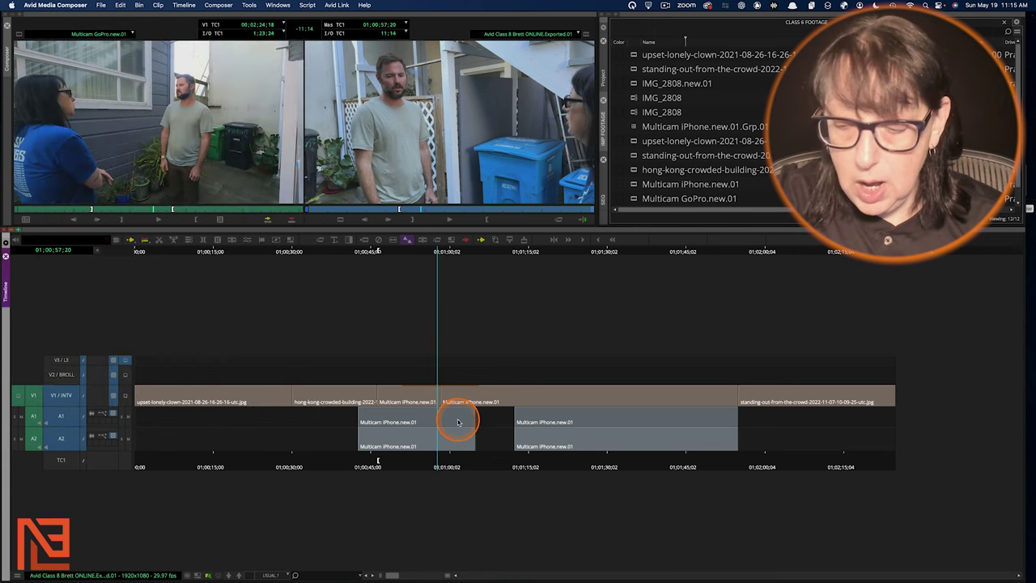
pyautogui.hotkey('ctrl', '[')
pyautogui.hotkey('ctrl', ']')
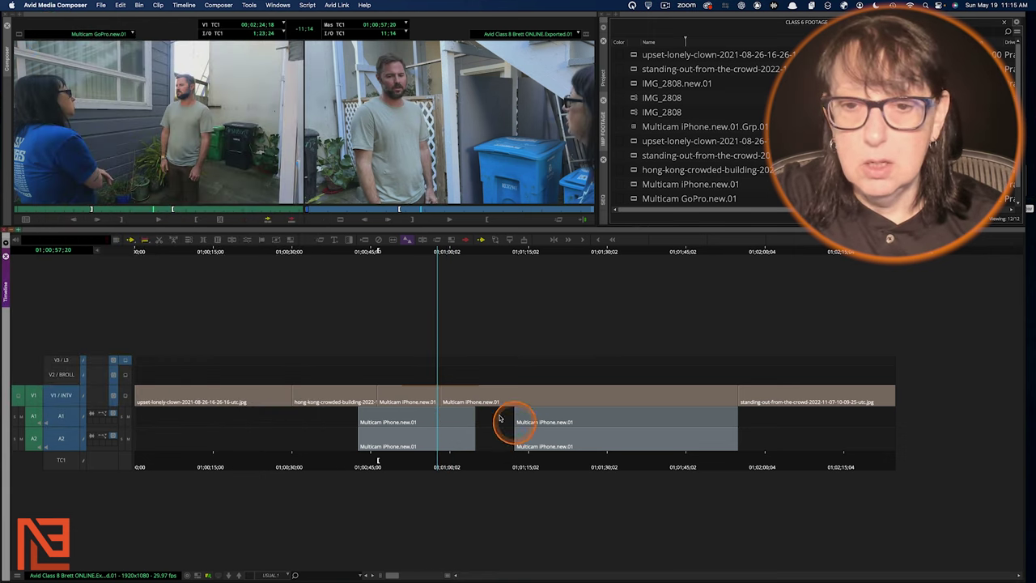
pyautogui.click(393, 404)
pyautogui.hotkey('ctrl', '[')
pyautogui.hotkey('ctrl', ']')
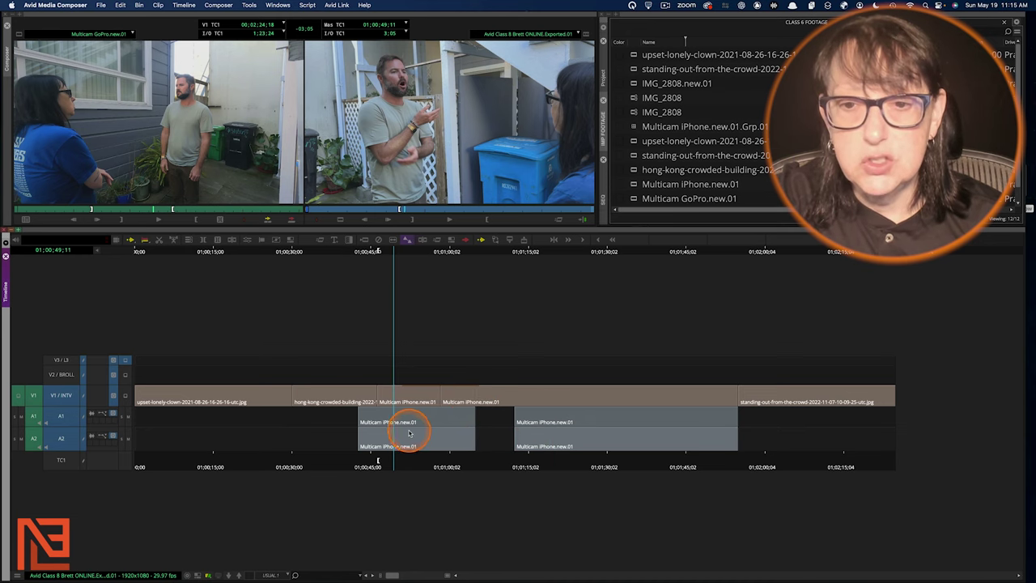
pyautogui.click(455, 426)
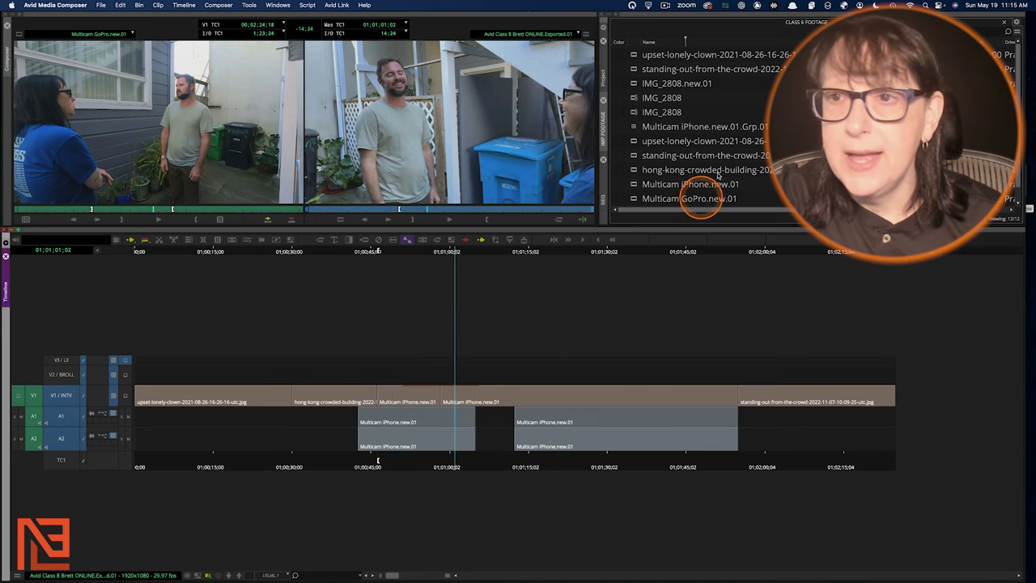
# Step: Load the clown image with an In point and mark the V1 Multicam clip under the playhead
pyautogui.doubleClick(636, 141)
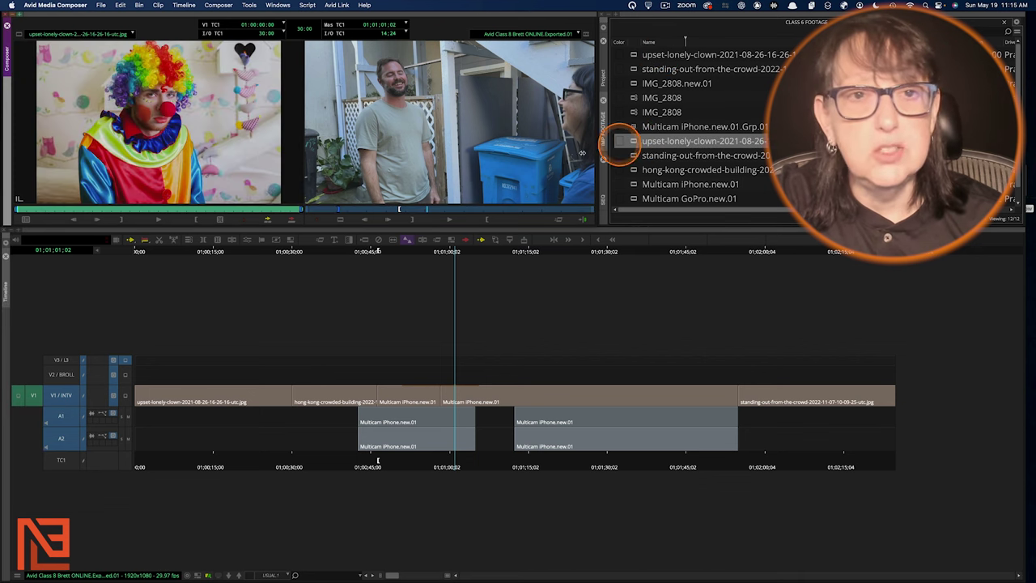
pyautogui.click(123, 221)
pyautogui.click(452, 402)
pyautogui.click(396, 402)
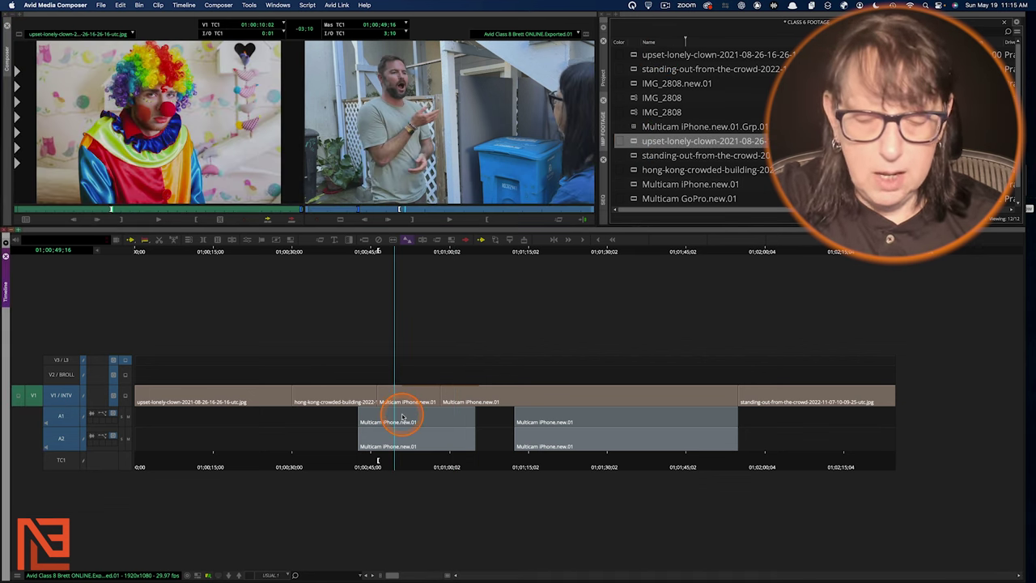
pyautogui.press('t')
# Step: Deselect A1 and A2, re-mark V1 only, overwrite it with the clown image, and scrub the result
pyautogui.click(70, 423)
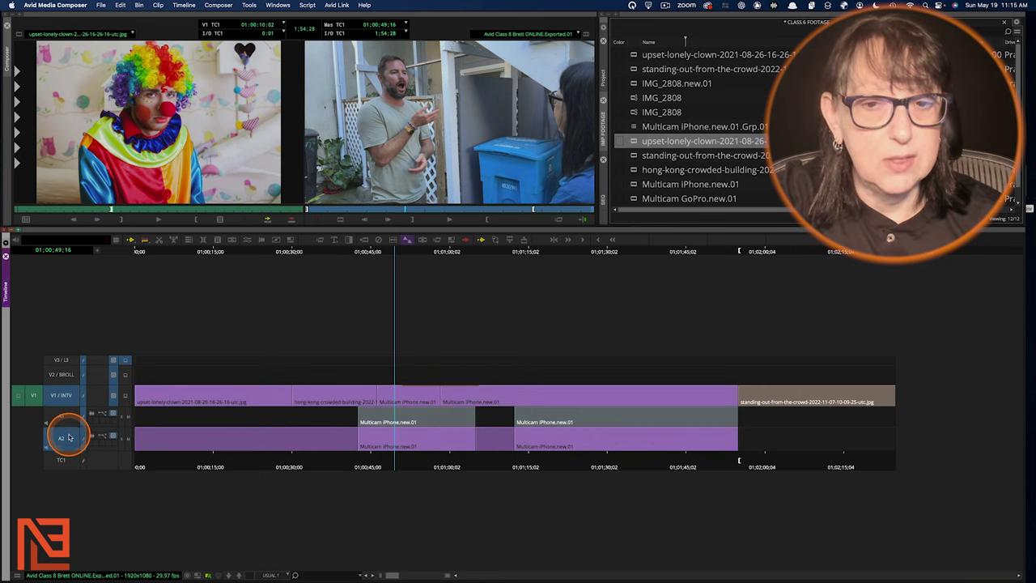
pyautogui.click(68, 437)
pyautogui.press('t')
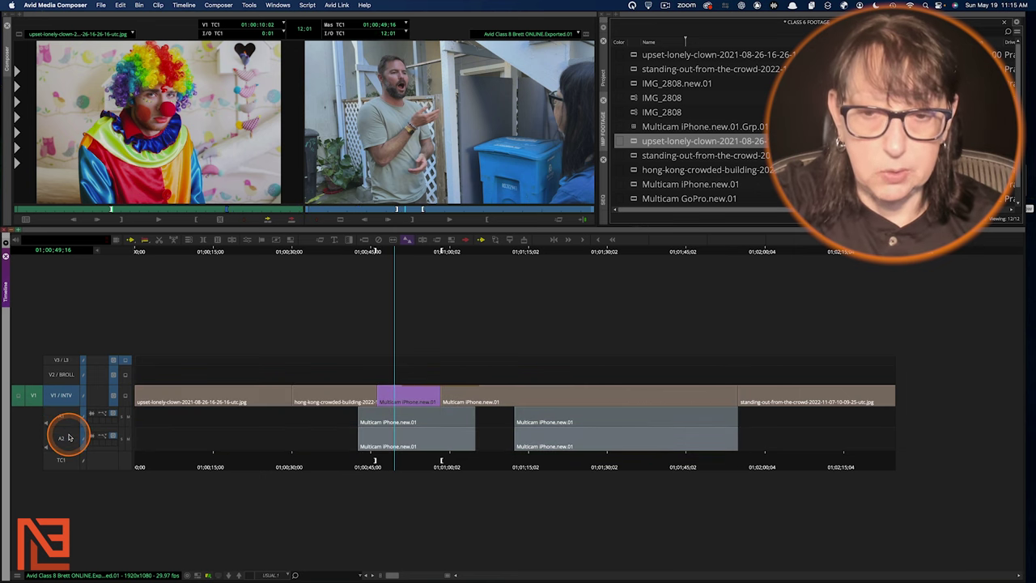
pyautogui.press('b')
pyautogui.moveTo(386, 415); pyautogui.dragTo(411, 409)
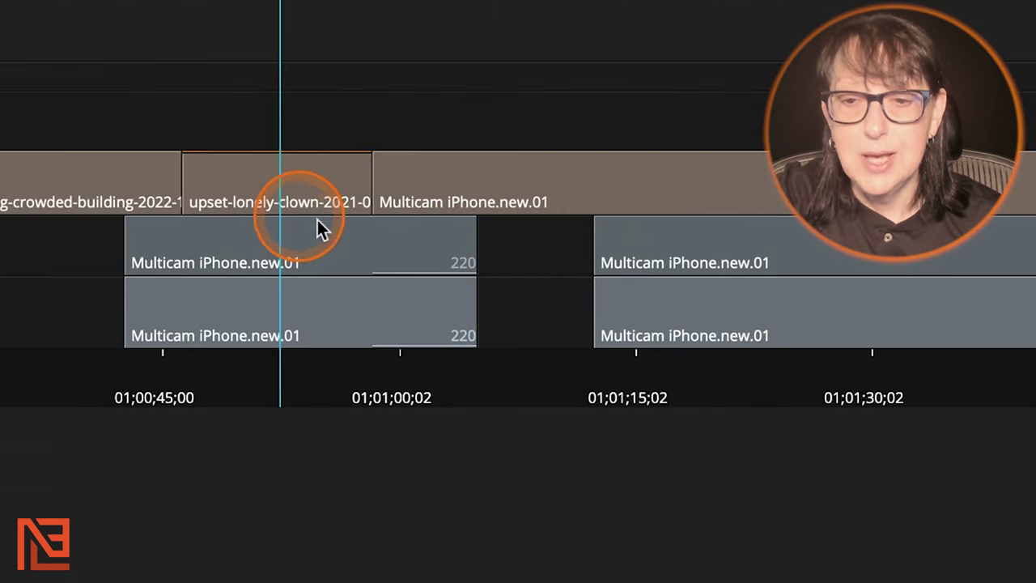
pyautogui.moveTo(317, 219); pyautogui.dragTo(480, 306)
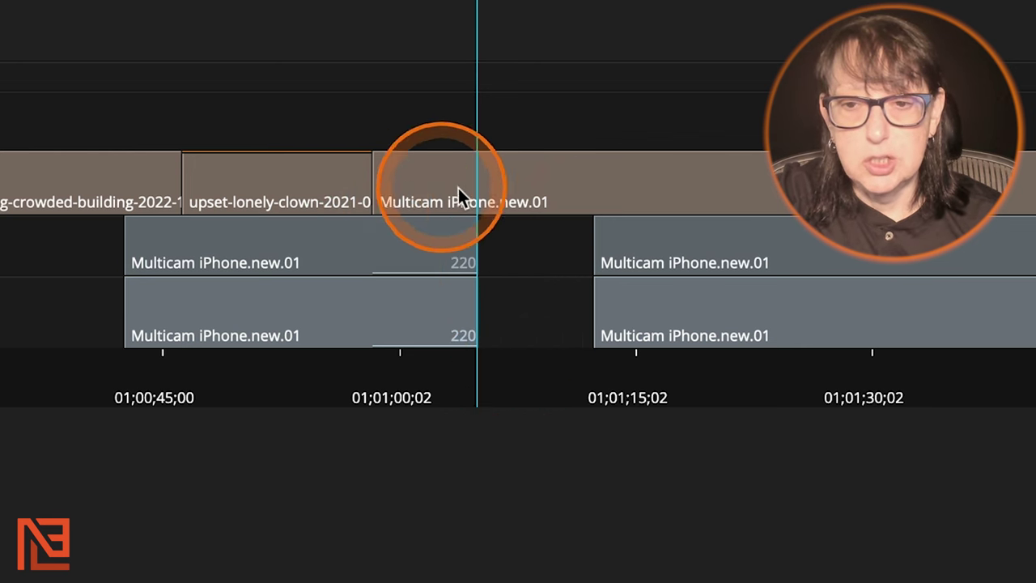
pyautogui.click(402, 306)
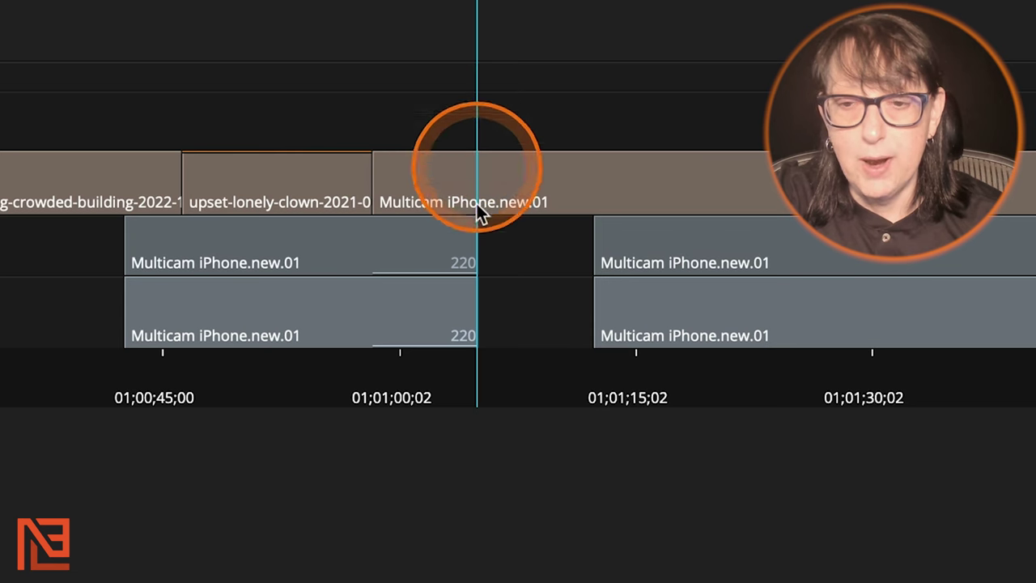
pyautogui.click(387, 276)
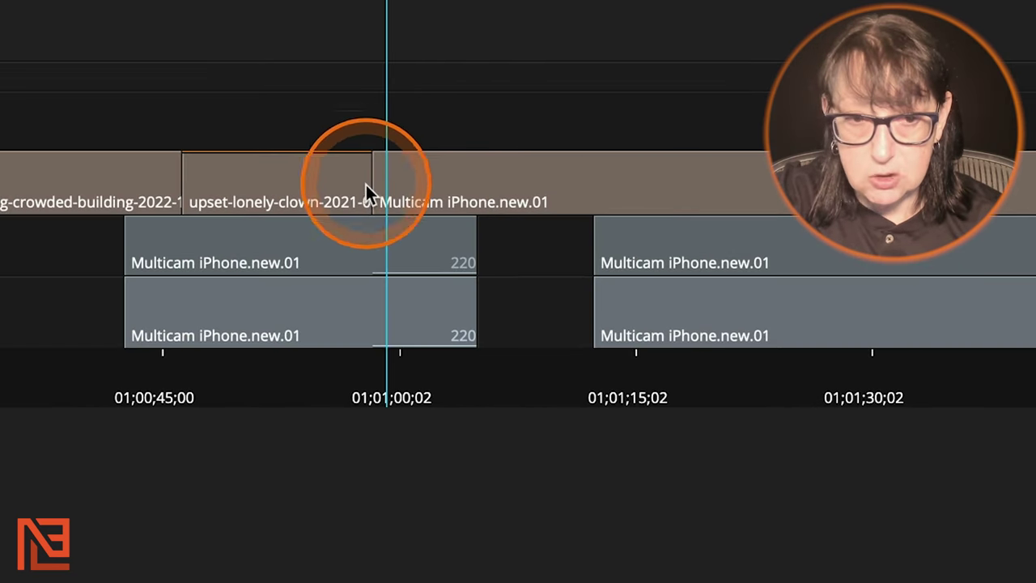
pyautogui.click(292, 173)
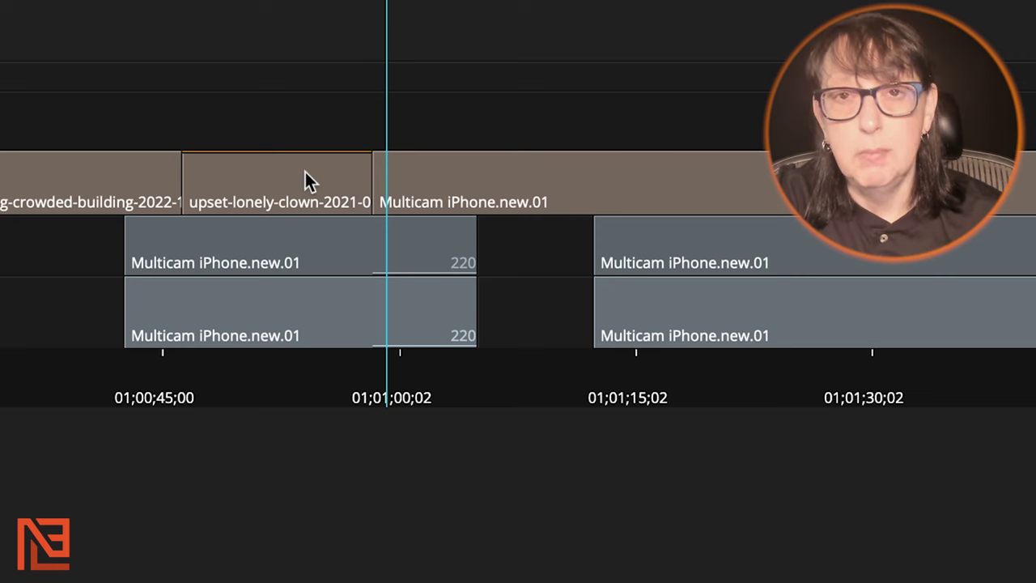
pyautogui.click(305, 171)
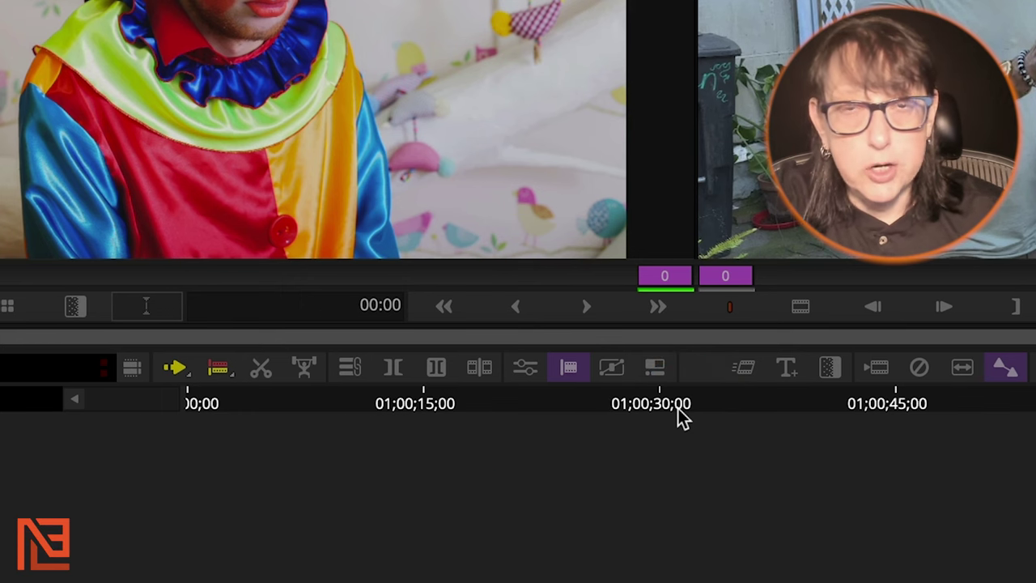
# Step: Select the V1 edit point between the clown image and the Multicam iPhone clip
pyautogui.click(333, 340)
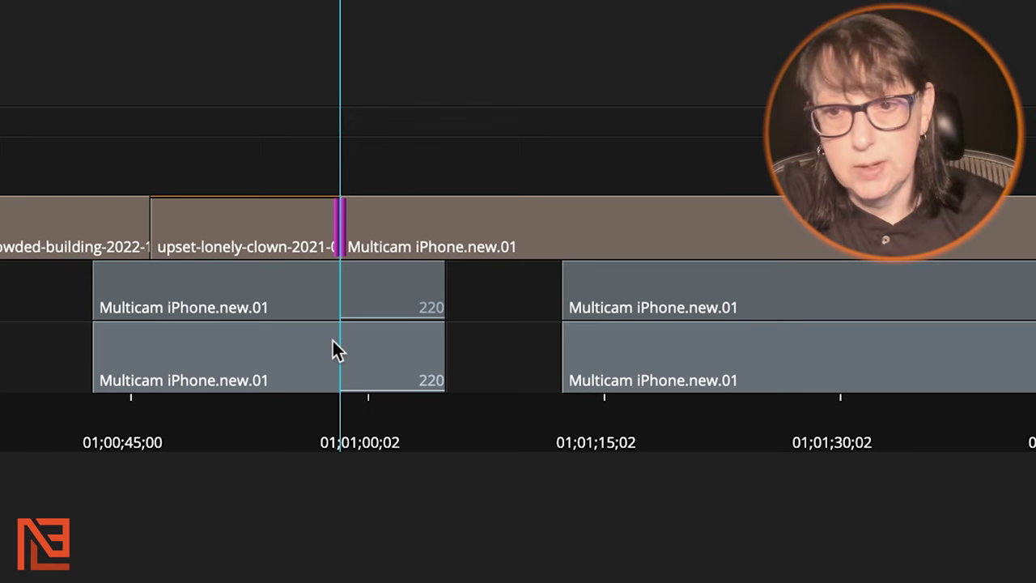
# Step: Loop-play the clown-to-Multicam transition to review the cut
pyautogui.click(332, 340)
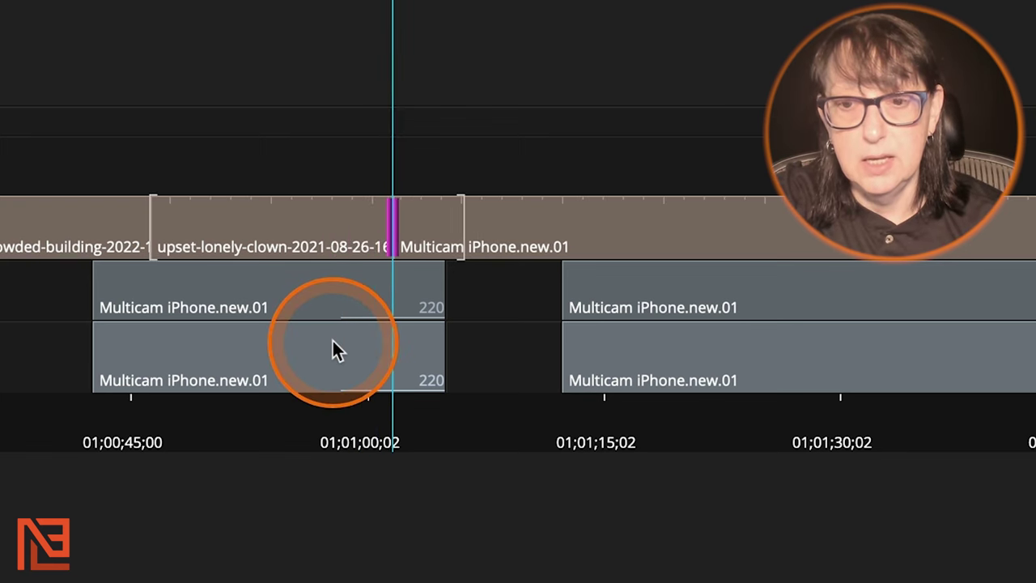
pyautogui.press('space')
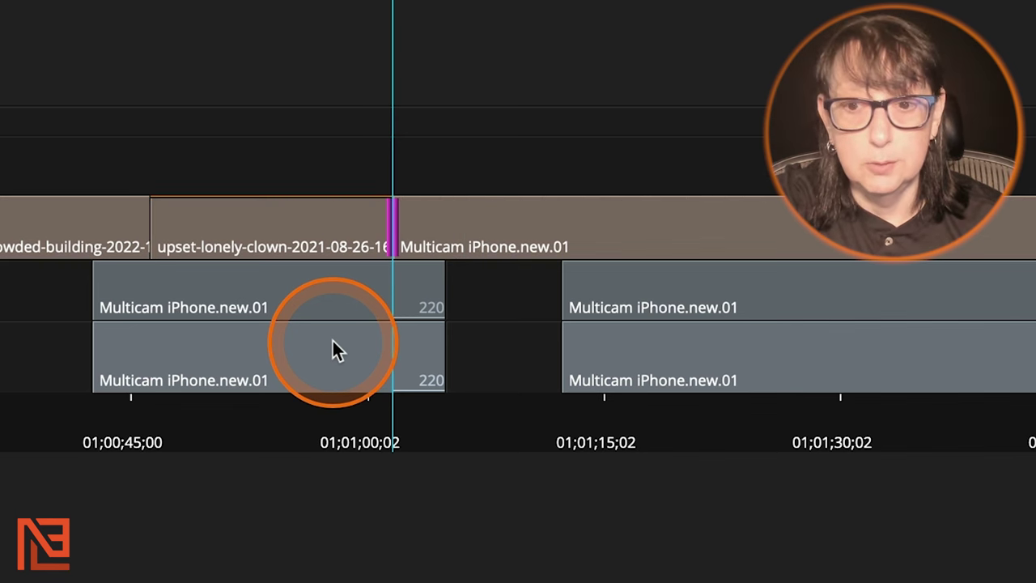
pyautogui.click(338, 349)
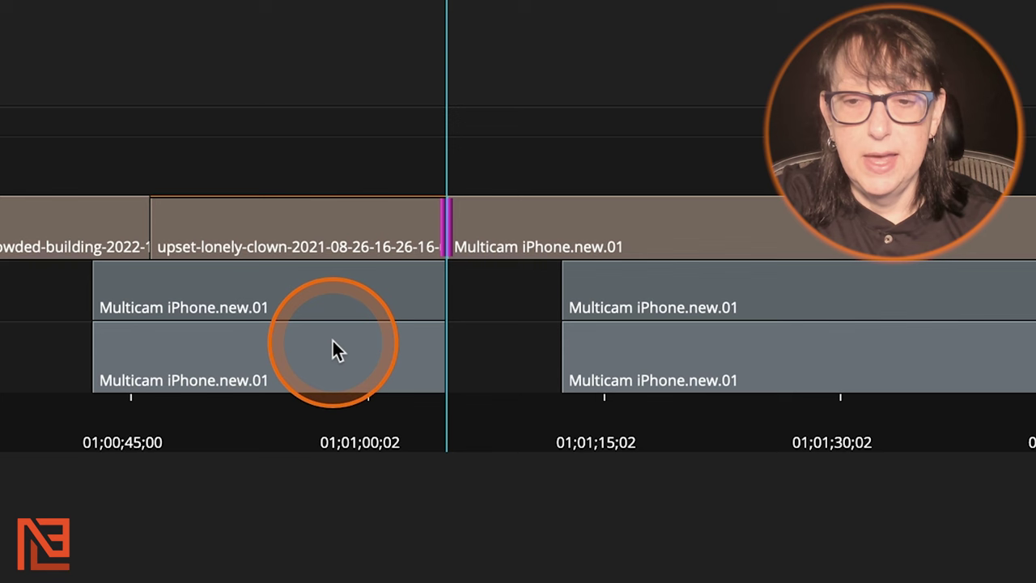
pyautogui.press('/')
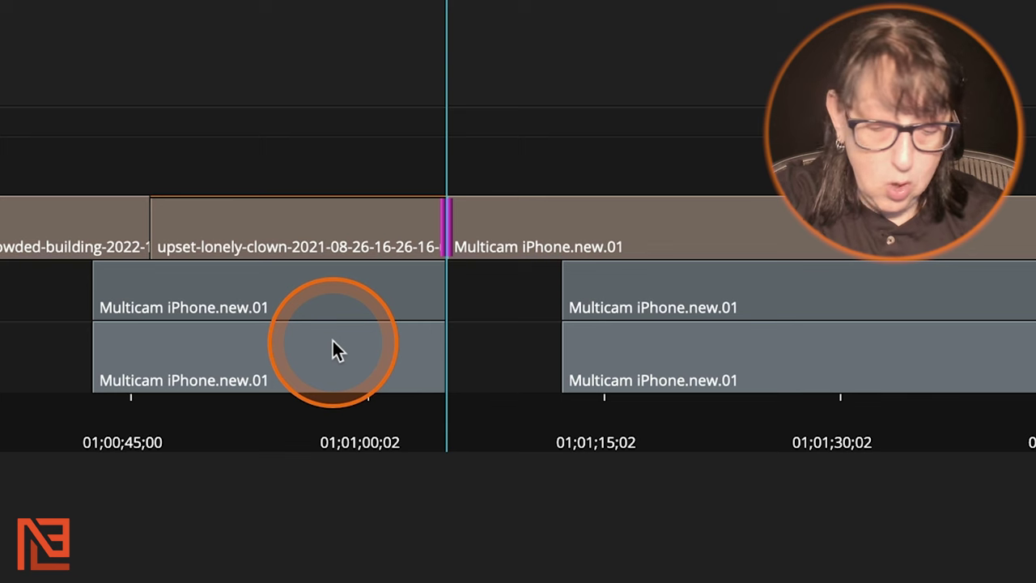
# Step: Trim the cut earlier with the J, K and L keys, fine-tuning it frame by frame
pyautogui.press('j')
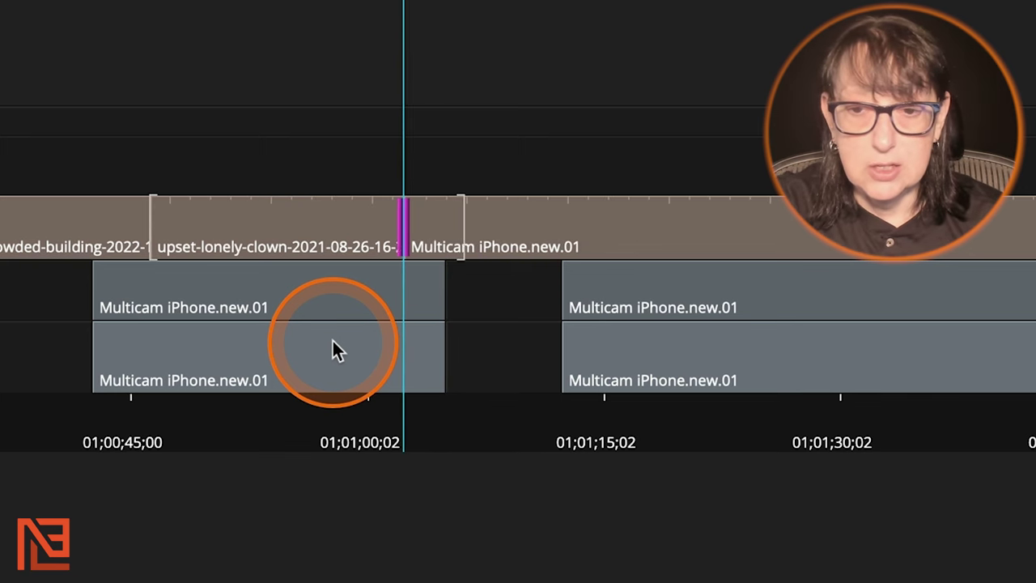
pyautogui.press('k')
pyautogui.press('j')
pyautogui.press('k')
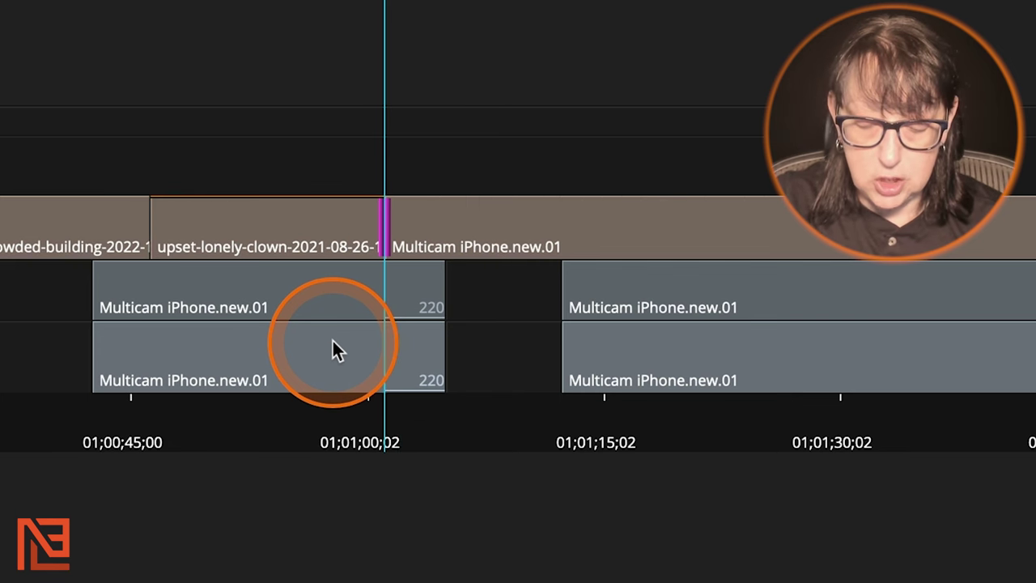
pyautogui.press('j')
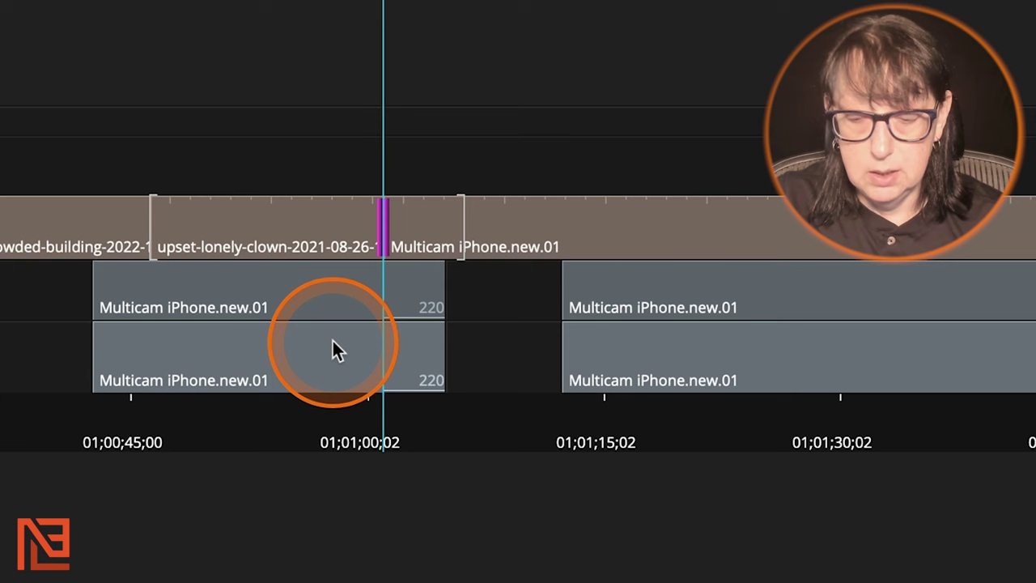
pyautogui.press('l')
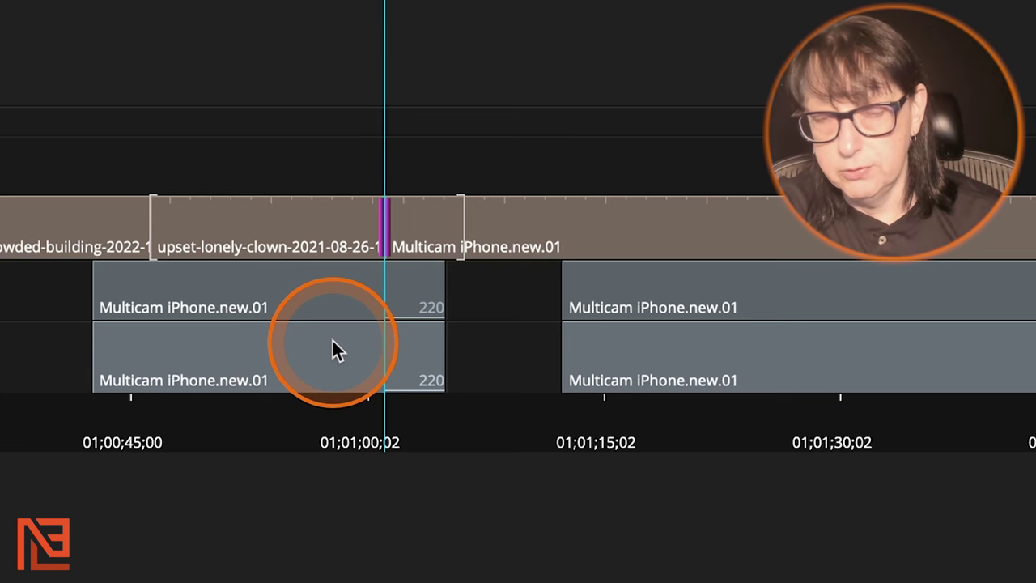
pyautogui.press('k')
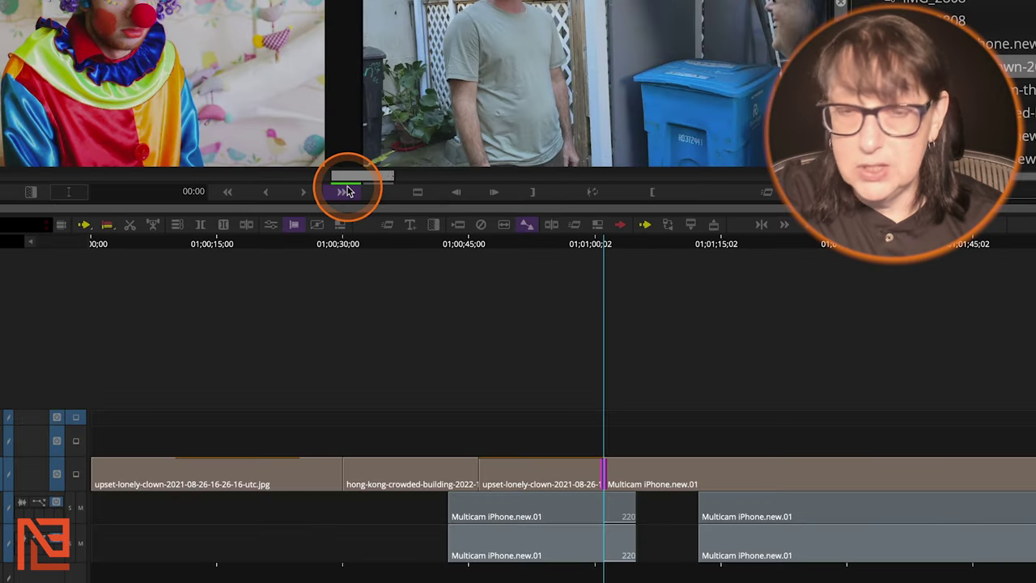
# Step: Select both sides of the clown-to-Multicam cut and trim it by +20 frames
pyautogui.click(348, 191)
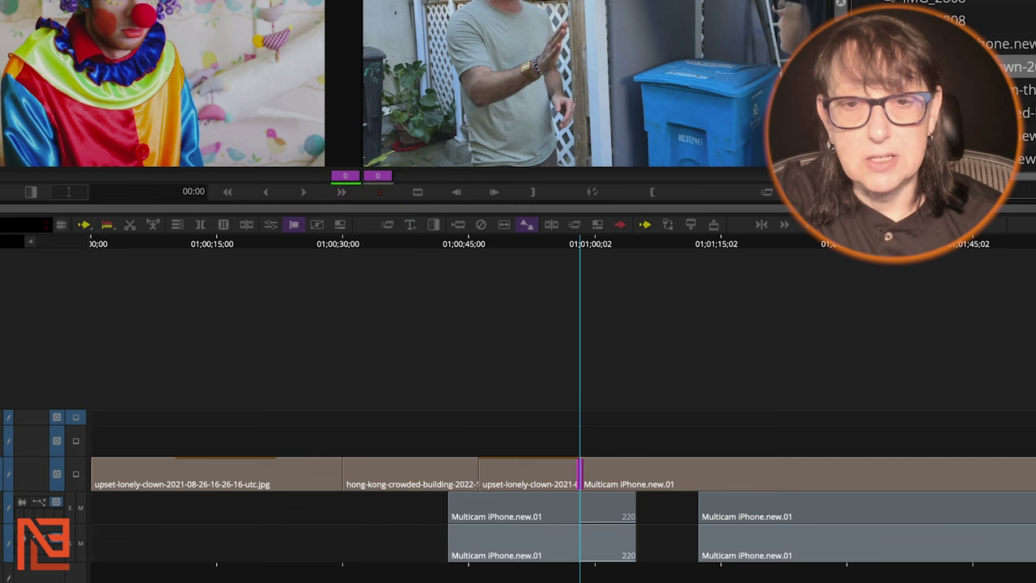
pyautogui.write('+20')
pyautogui.press('Return')
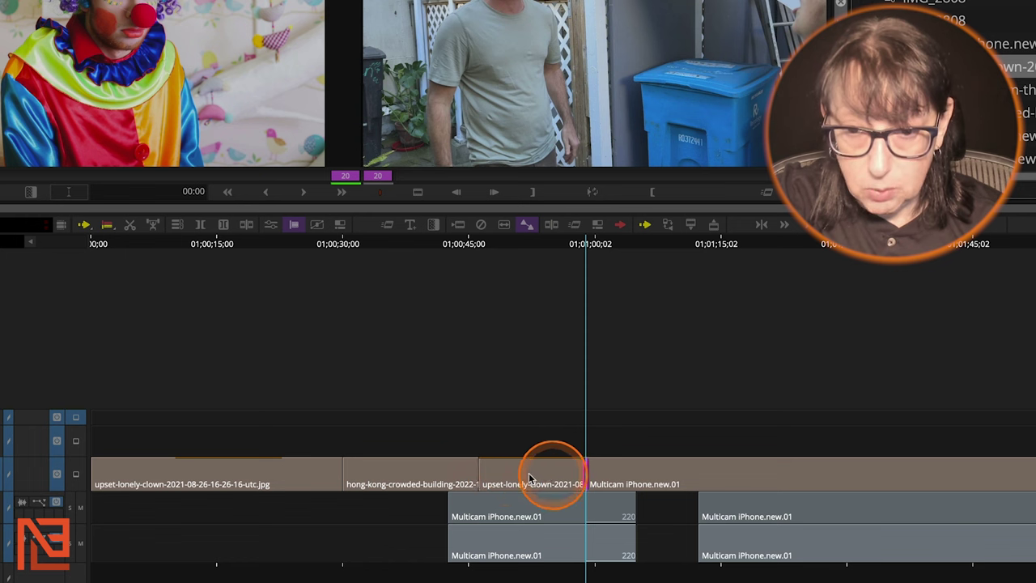
# Step: Try a V1-only ripple trim, undo it, and toggle the trim back to both sides with U
pyautogui.click(578, 481)
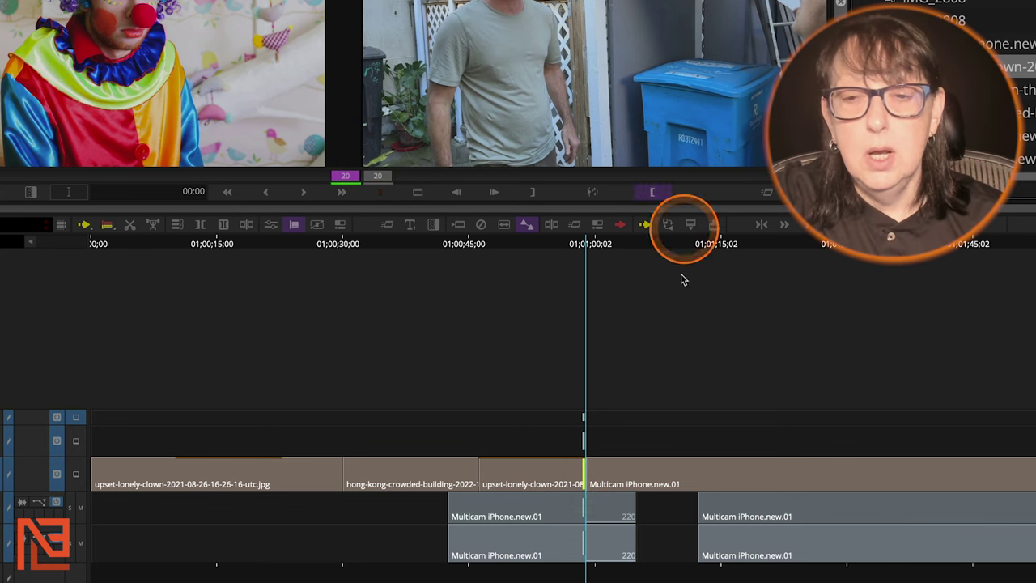
pyautogui.hotkey('shift', '.')
pyautogui.hotkey('shift', '.')
pyautogui.hotkey('shift', '.')
pyautogui.hotkey('shift', '.')
pyautogui.hotkey('shift', '.')
pyautogui.hotkey('shift', '.')
pyautogui.hotkey('shift', '.')
pyautogui.hotkey('shift', '.')
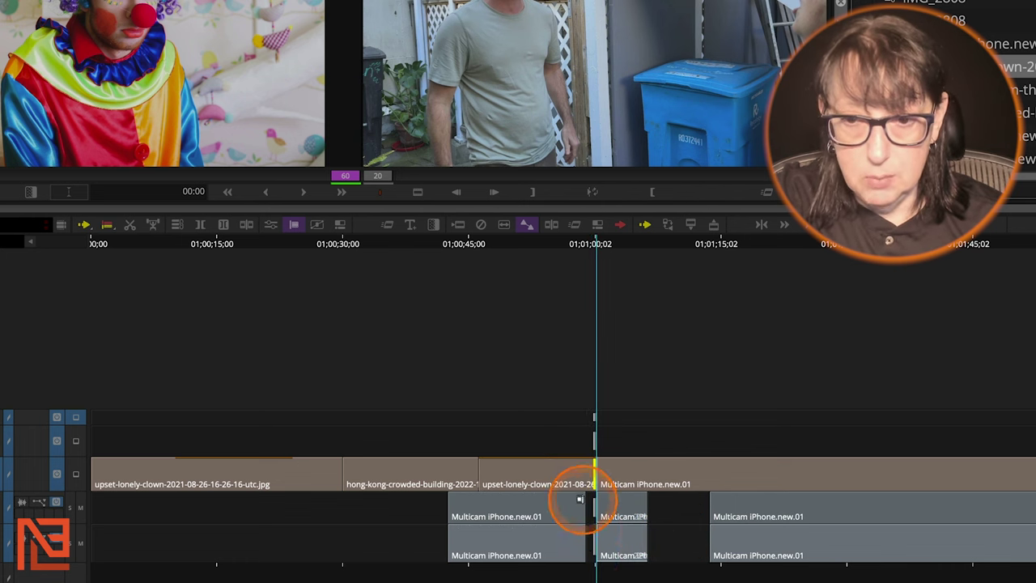
pyautogui.hotkey('ctrl', 'z')
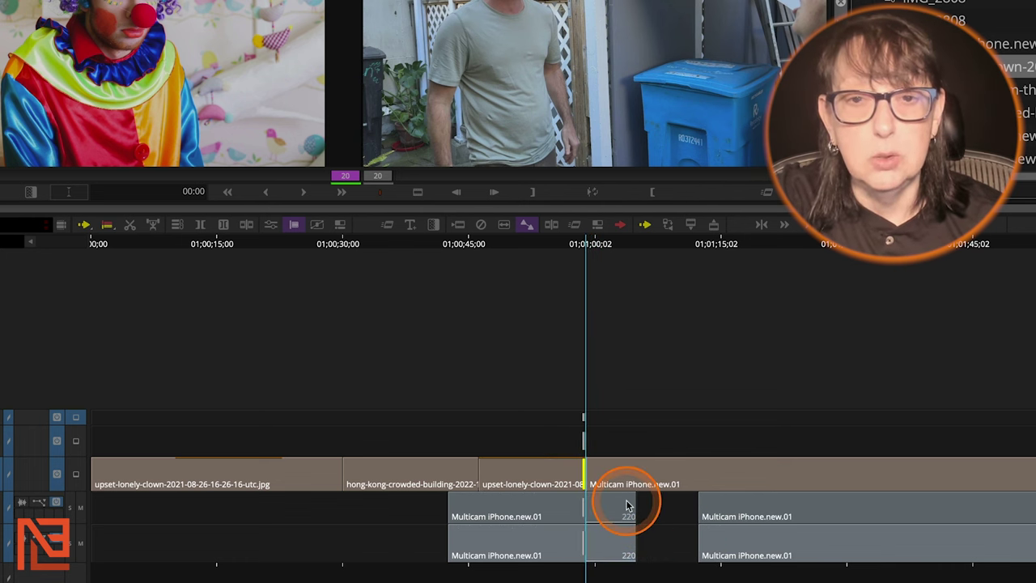
pyautogui.press('u')
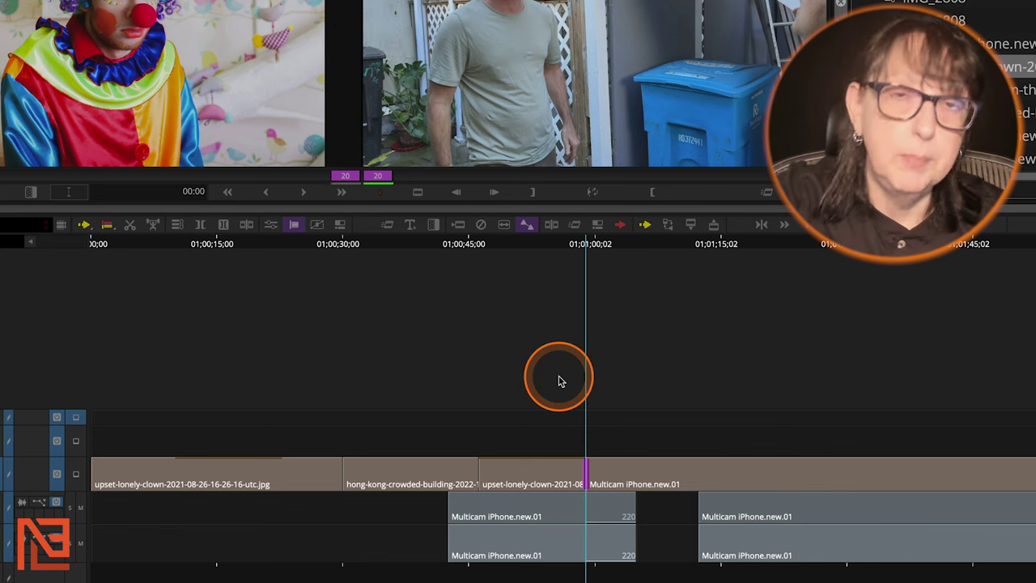
pyautogui.press('u')
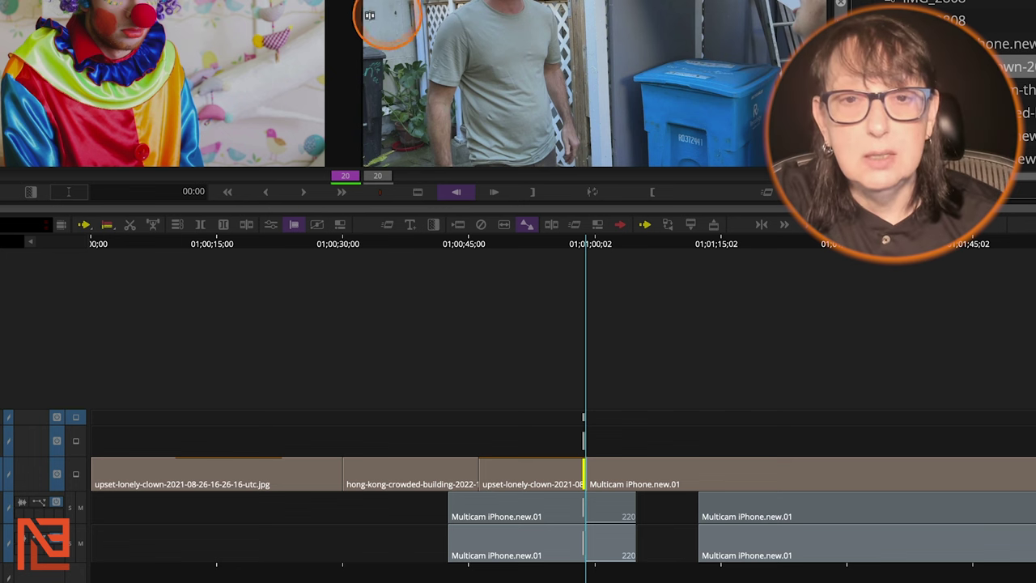
pyautogui.click(354, 54)
pyautogui.click(701, 474)
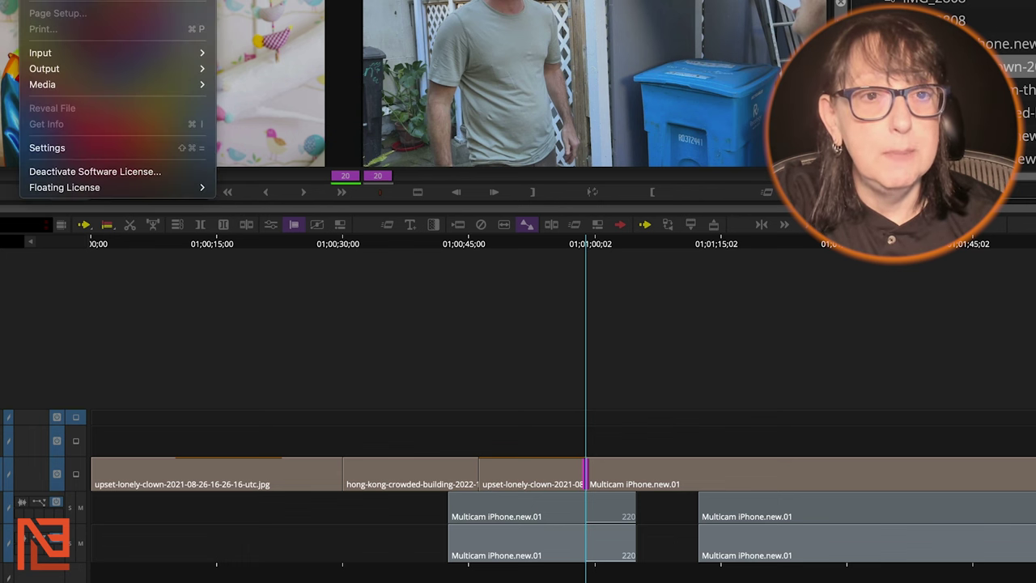
# Step: Review the 'bootcamp' keyboard mapping from File > Settings, then close it
pyautogui.click(84, 147)
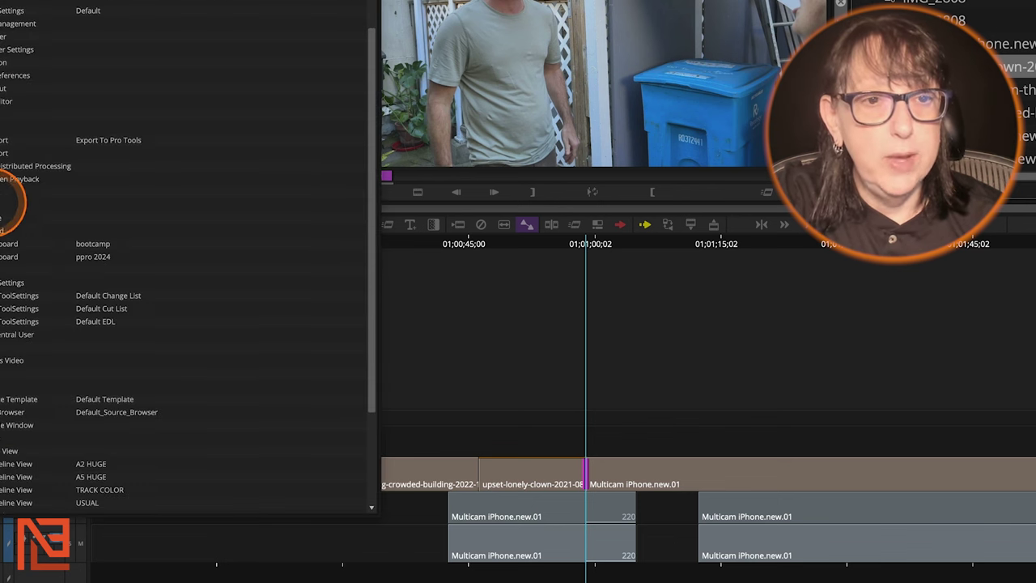
pyautogui.doubleClick(33, 243)
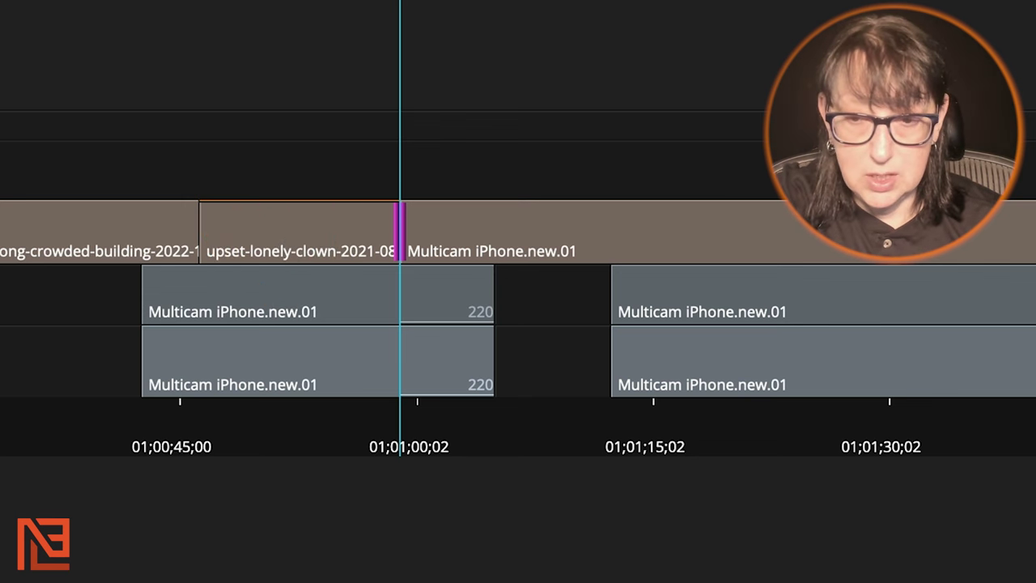
# Step: Toggle the clown/Multicam cut between one- and two-sided trim with U, nudging it right, then left
pyautogui.press('u')
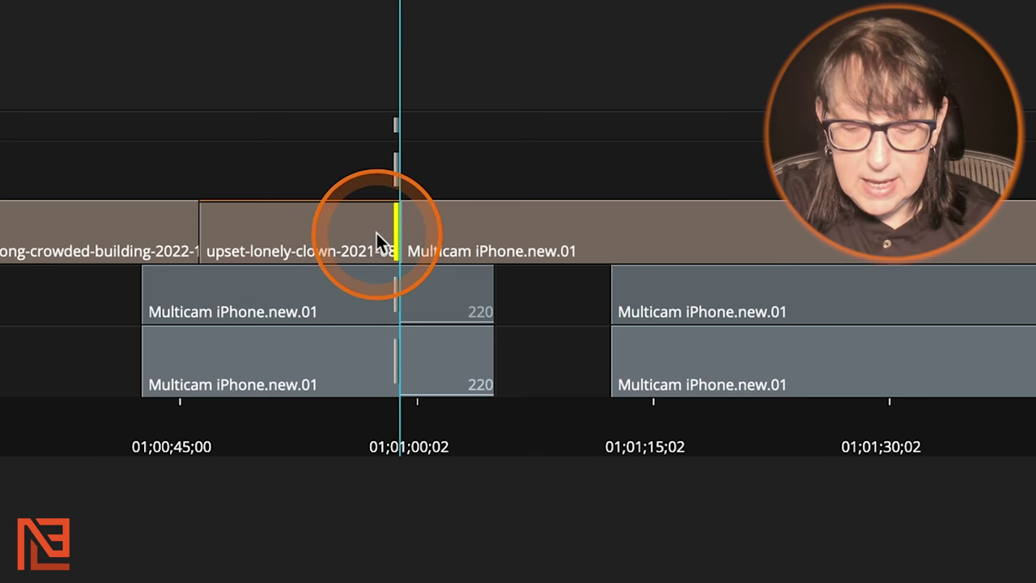
pyautogui.click(377, 233)
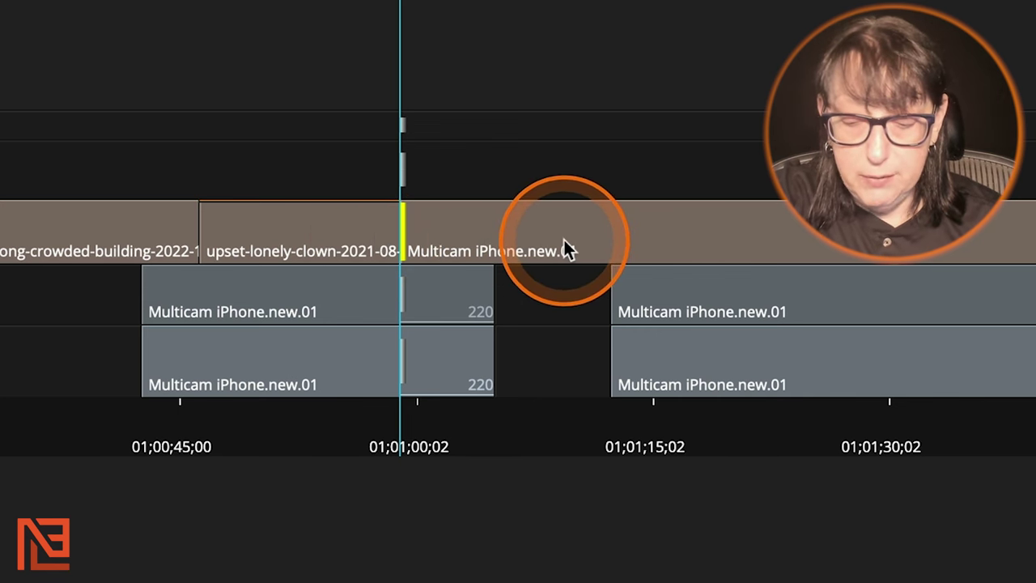
pyautogui.press('u')
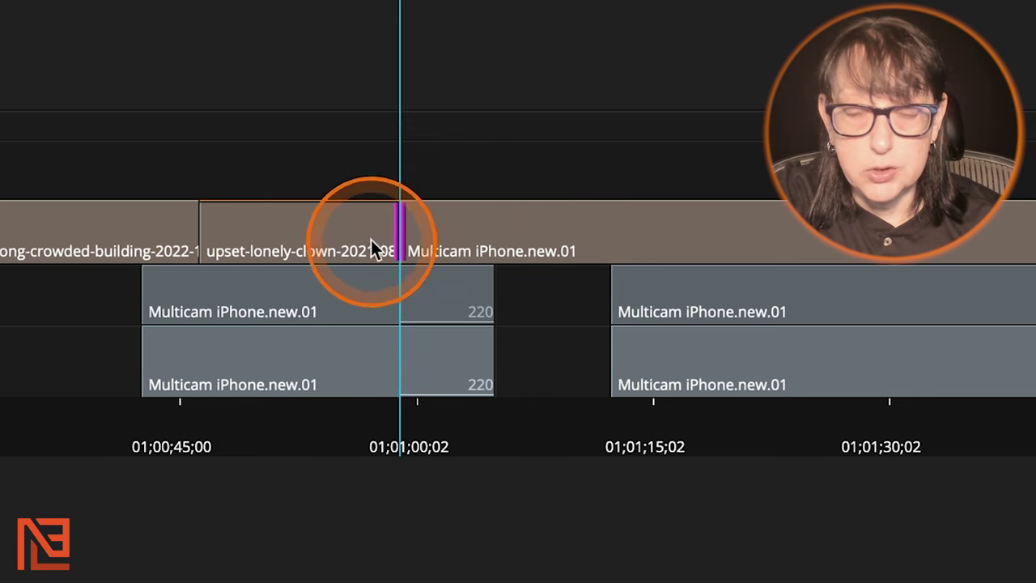
pyautogui.press('u')
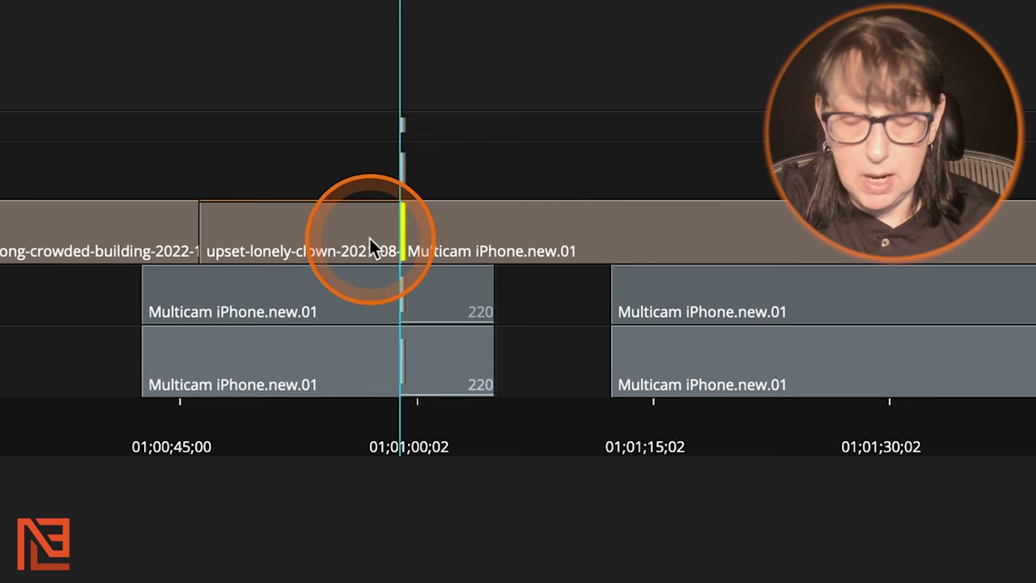
pyautogui.hotkey('shift', ',')
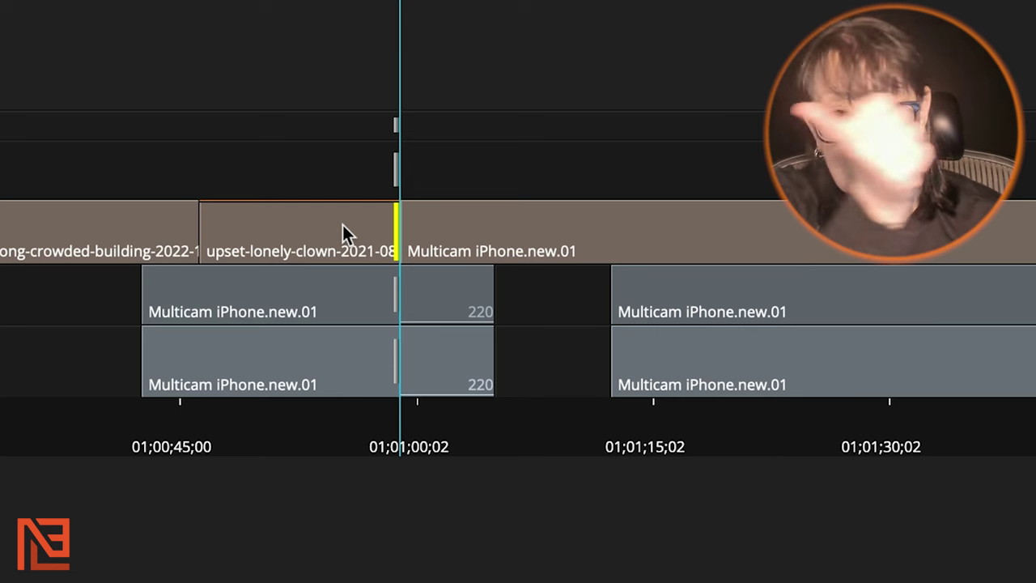
# Step: Extend the clown clip's end three times with Shift+period, then move the trim to the Multicam head
pyautogui.click(342, 225)
pyautogui.hotkey('shift', '.')
pyautogui.hotkey('shift', '.')
pyautogui.hotkey('shift', '.')
pyautogui.hotkey('shift', '.')
pyautogui.hotkey('shift', '.')
pyautogui.hotkey('shift', '.')
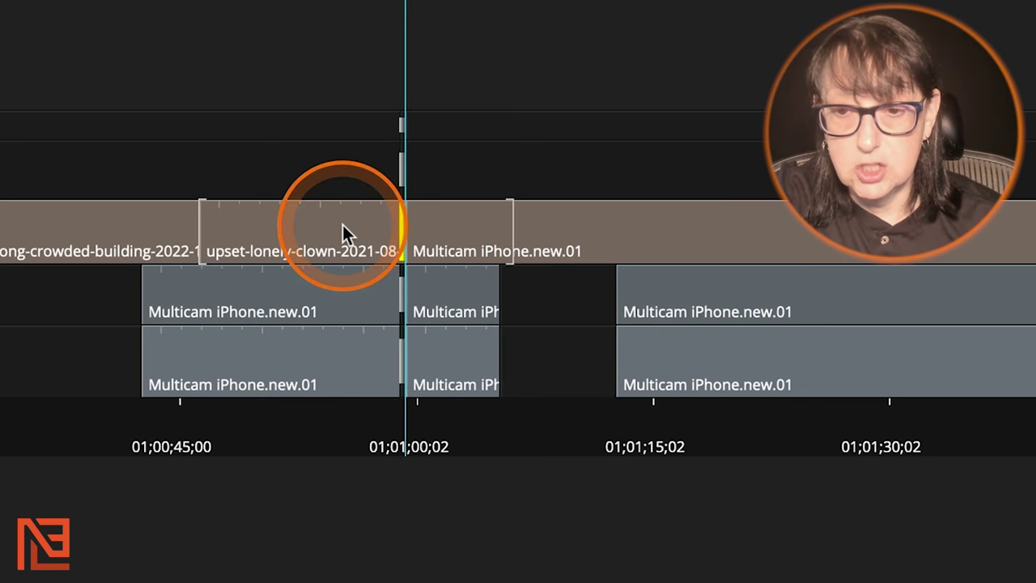
pyautogui.hotkey('shift', '.')
pyautogui.hotkey('shift', '.')
pyautogui.hotkey('shift', '.')
pyautogui.hotkey('shift', '.')
pyautogui.hotkey('shift', '.')
pyautogui.hotkey('shift', '.')
pyautogui.hotkey('shift', '.')
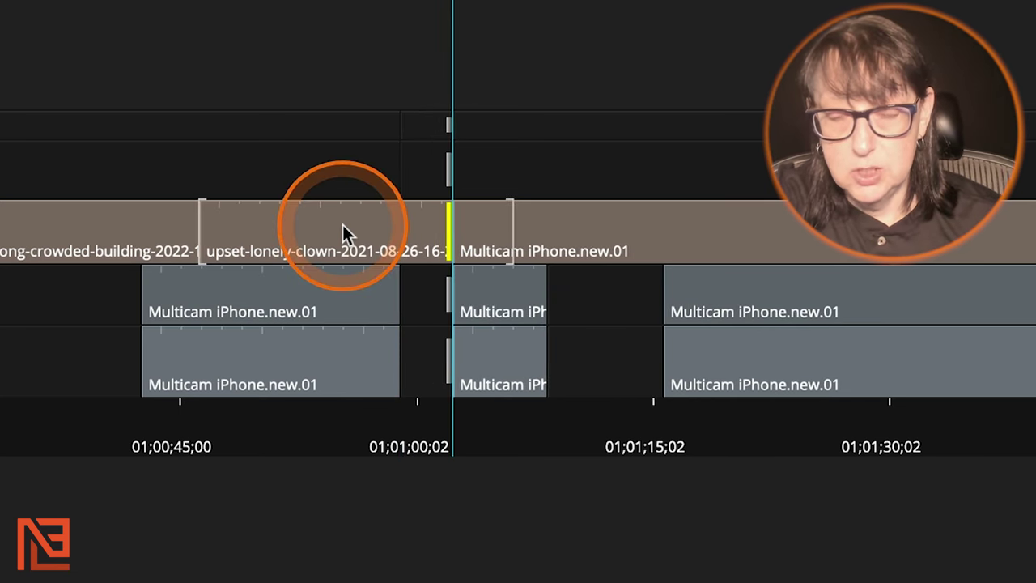
pyautogui.hotkey('shift', '.')
pyautogui.click(343, 225)
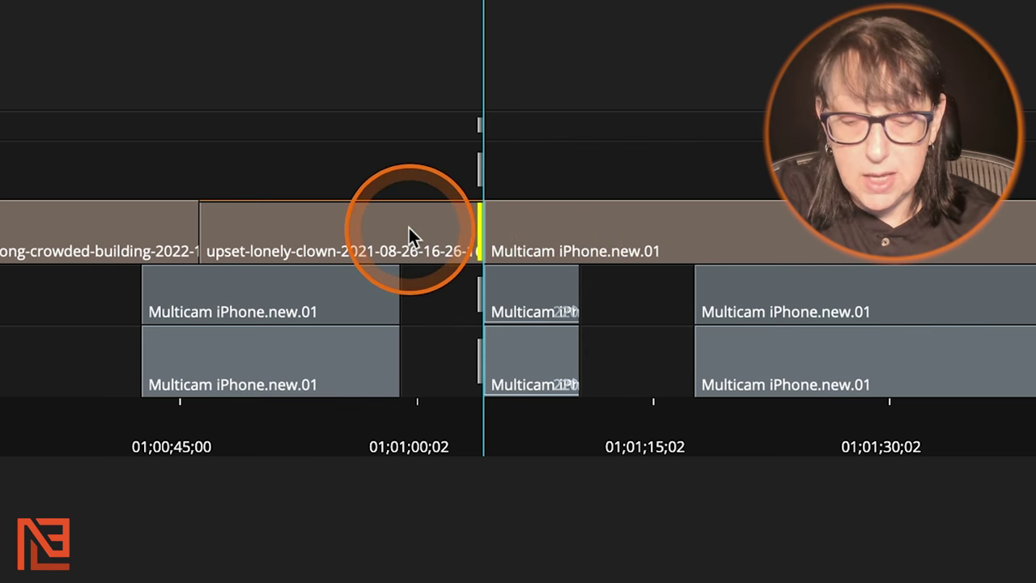
pyautogui.press('.')
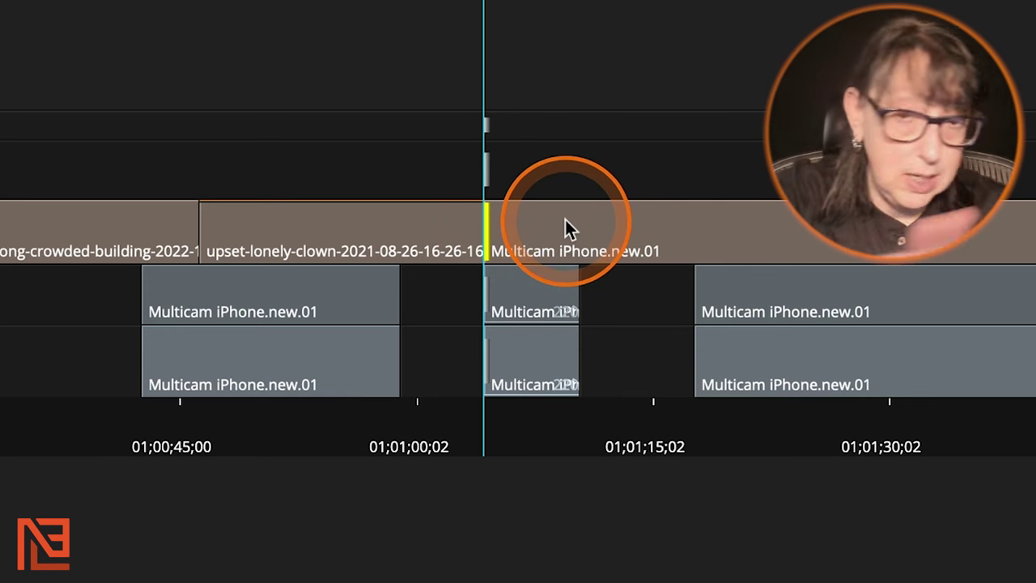
# Step: Trim the lower Multicam A1/A2 clips further right, then switch to a double-roller trim
pyautogui.hotkey('shift', '.')
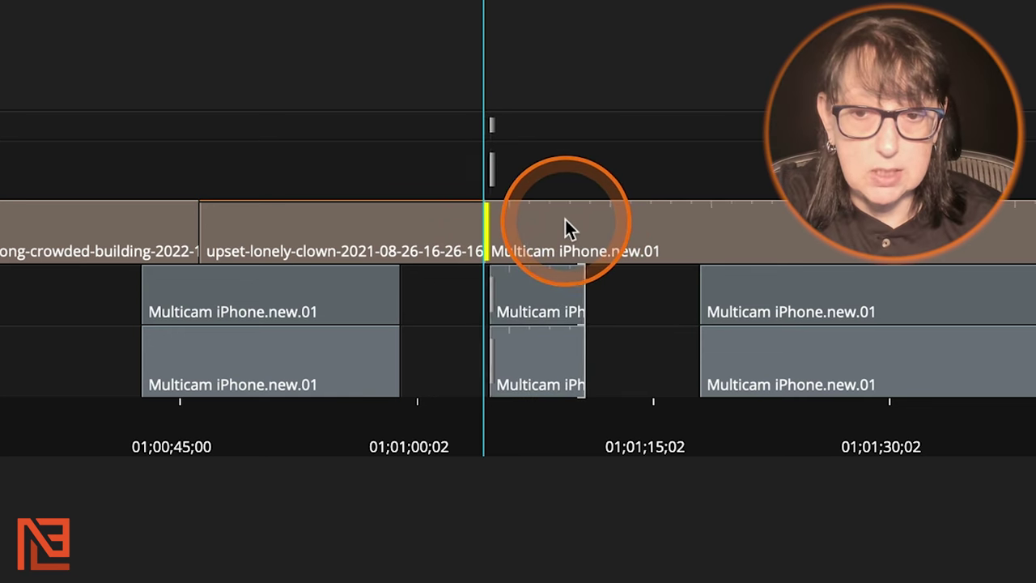
pyautogui.hotkey('shift', '.')
pyautogui.hotkey('shift', '.')
pyautogui.hotkey('shift', '.')
pyautogui.hotkey('shift', '.')
pyautogui.hotkey('shift', '.')
pyautogui.hotkey('shift', '.')
pyautogui.hotkey('shift', '.')
pyautogui.hotkey('shift', '.')
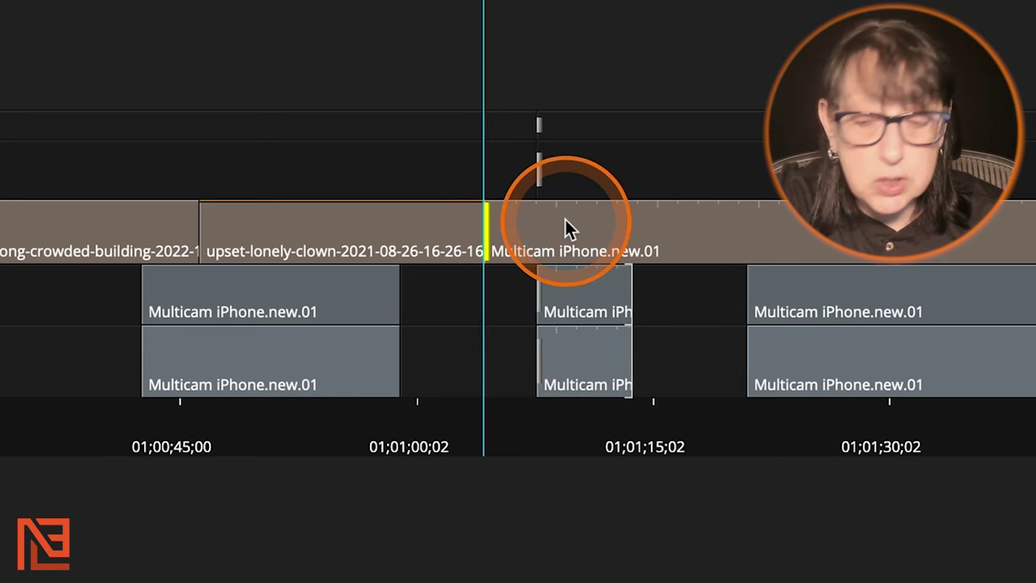
pyautogui.press('e')
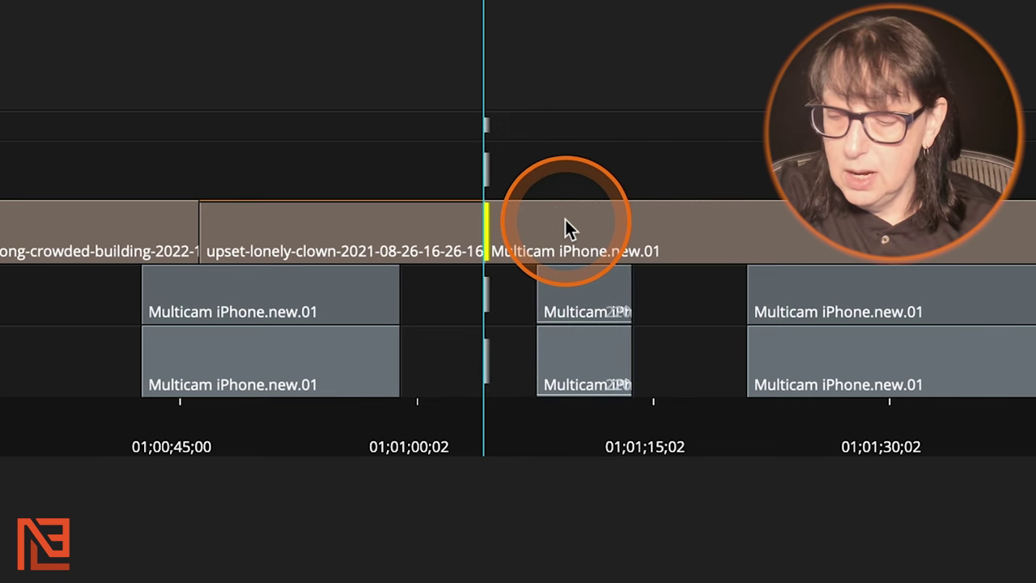
pyautogui.hotkey('shift', '.')
pyautogui.hotkey('shift', '.')
pyautogui.hotkey('shift', '.')
pyautogui.hotkey('shift', '.')
pyautogui.hotkey('shift', '.')
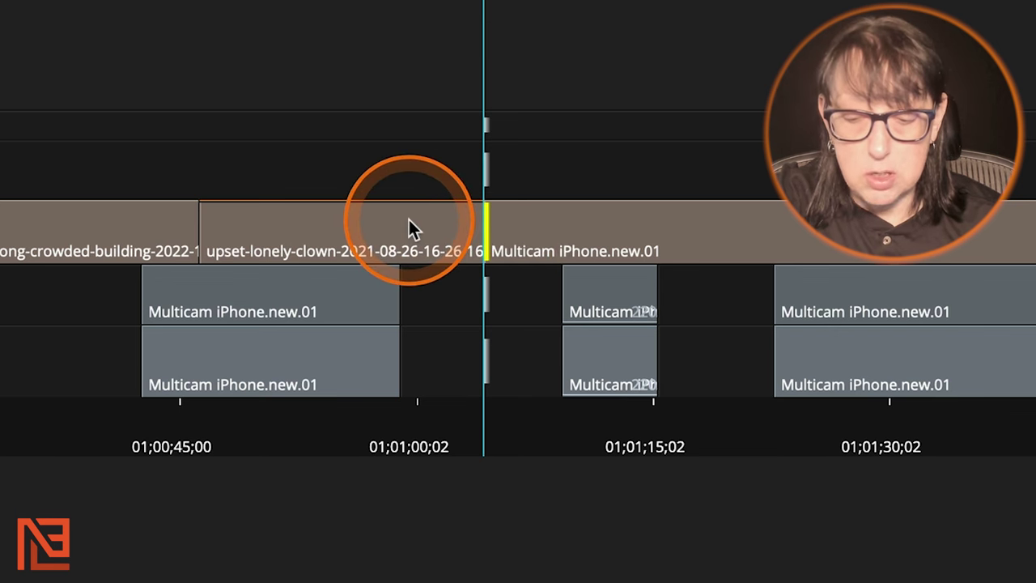
pyautogui.press('u')
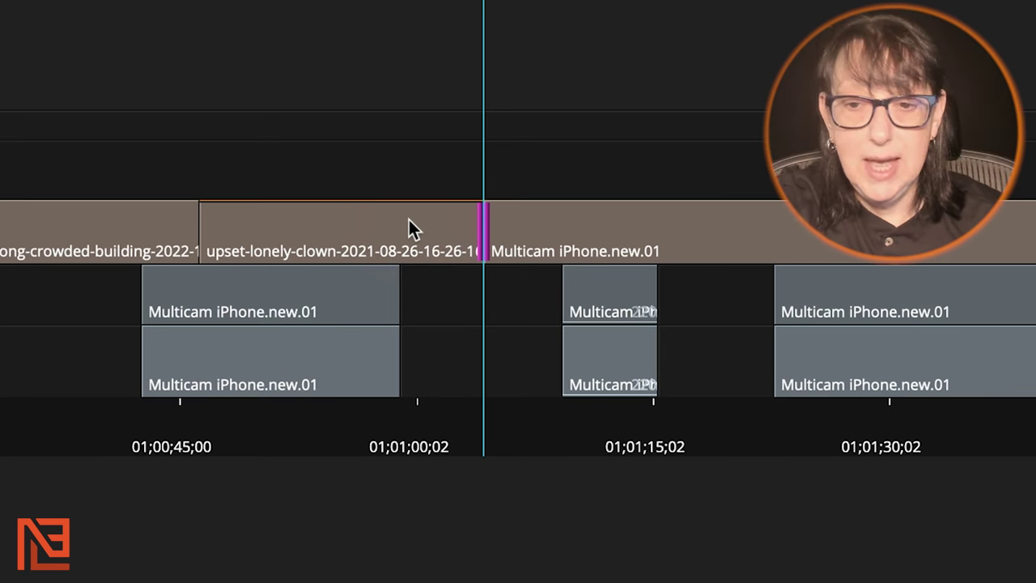
pyautogui.moveTo(408, 219); pyautogui.dragTo(463, 226)
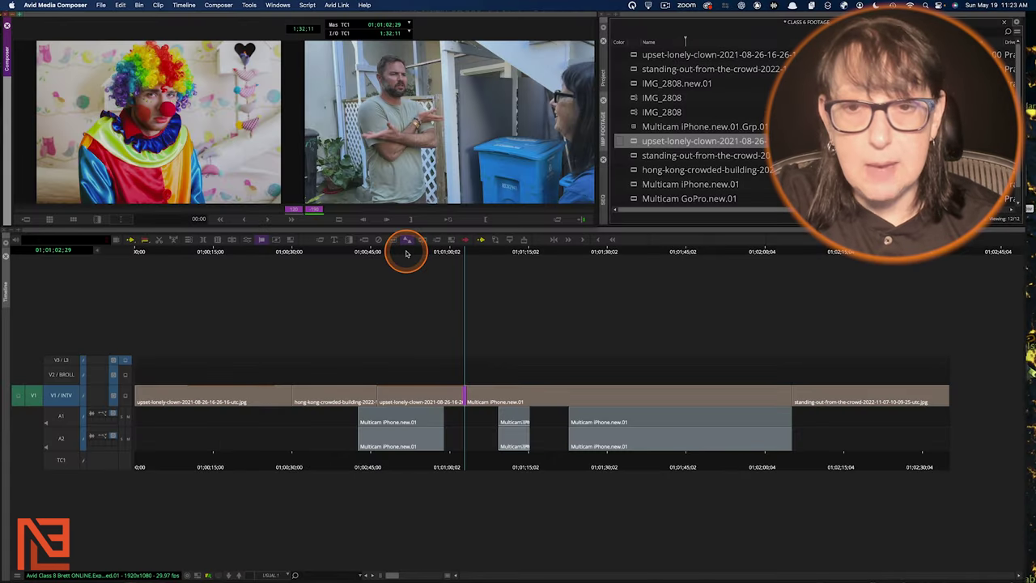
# Step: Exit trim mode, mark in and out points around the A1 clips, then clear both marks
pyautogui.click(437, 252)
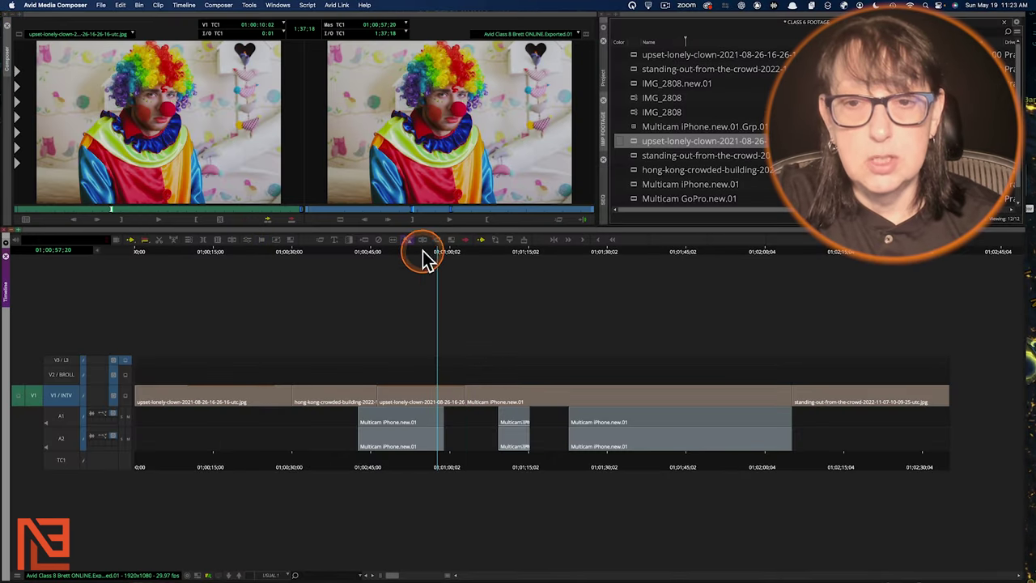
pyautogui.click(451, 411)
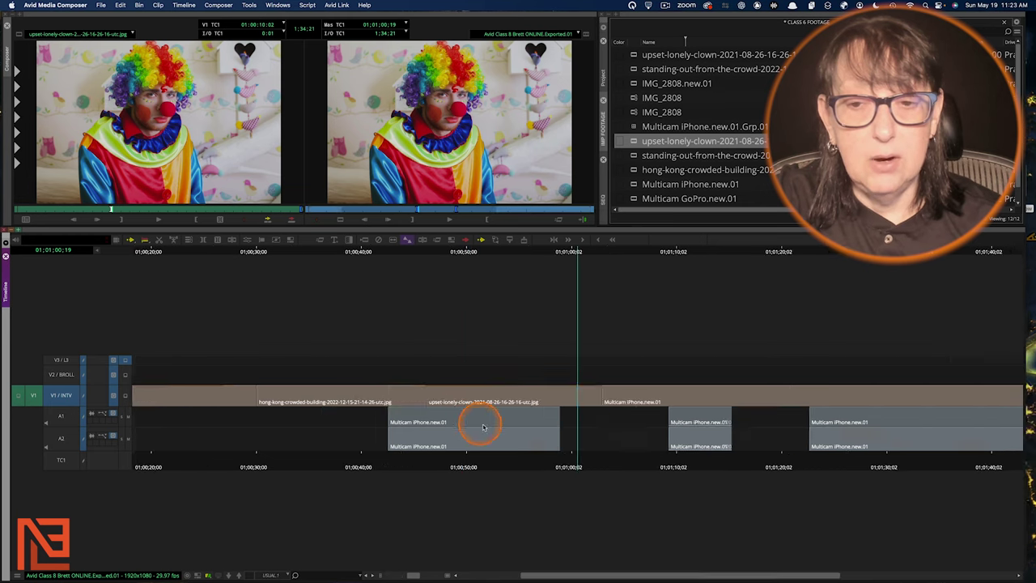
pyautogui.click(469, 426)
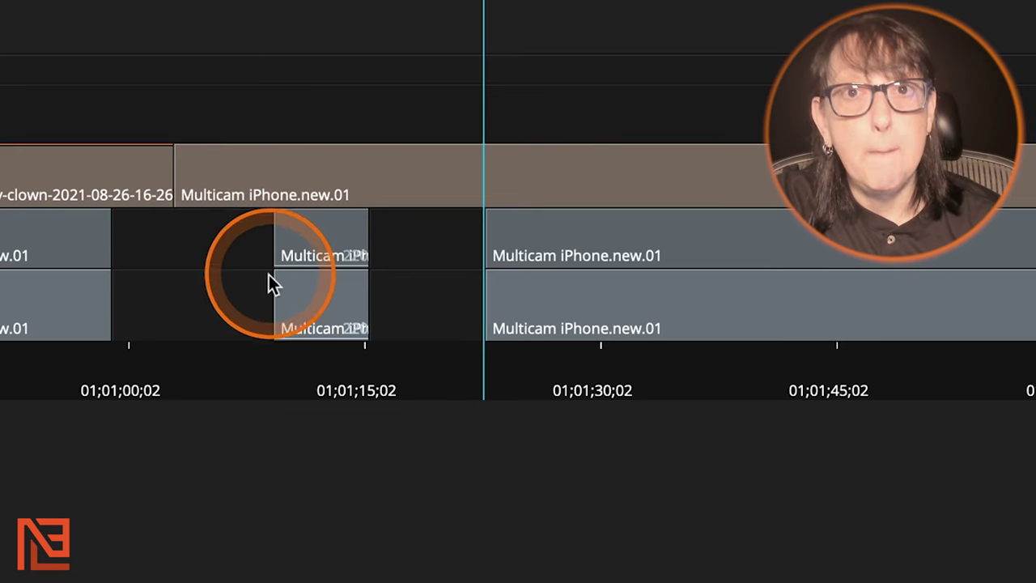
pyautogui.press('Up')
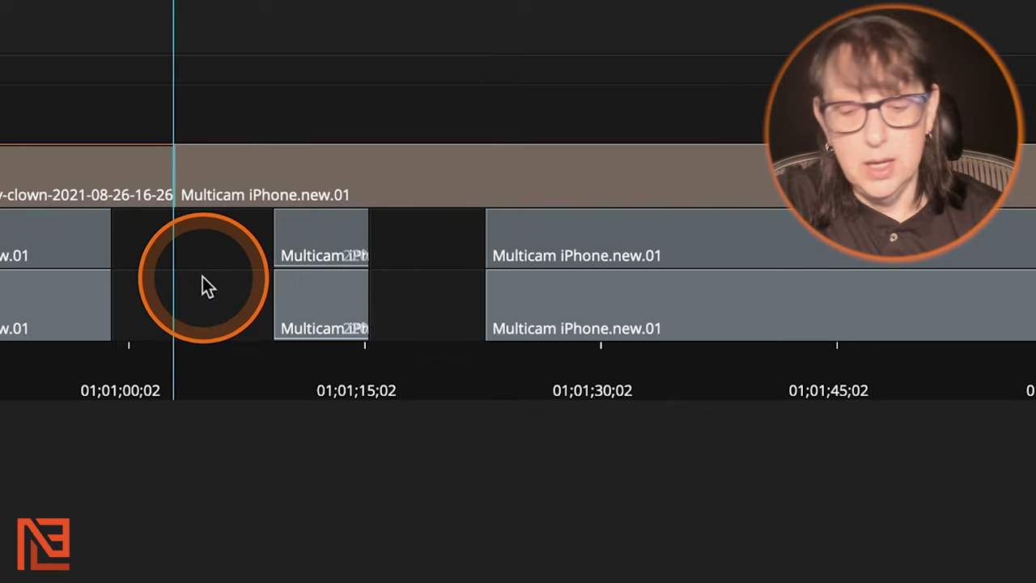
pyautogui.press('o')
pyautogui.press('Down')
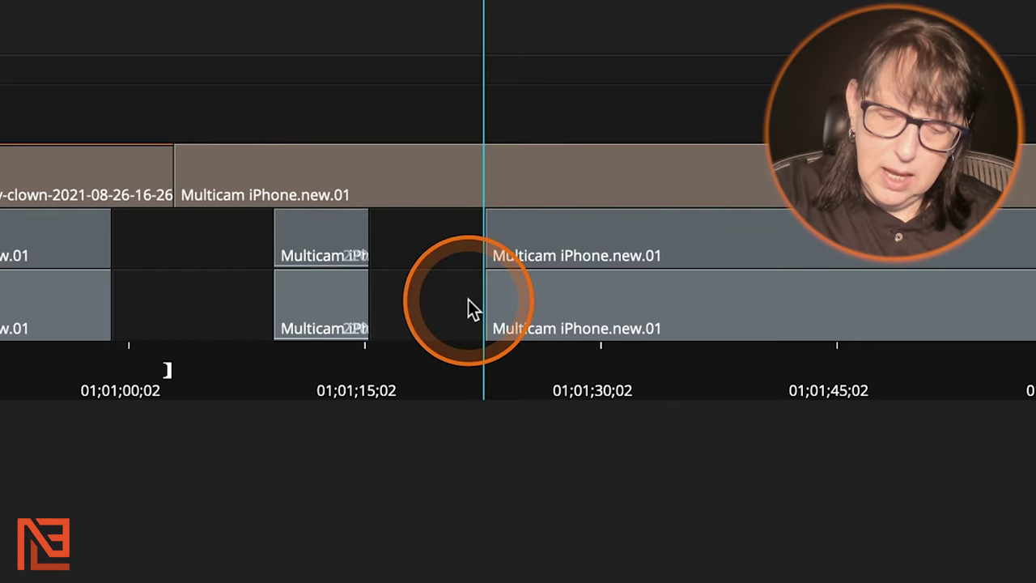
pyautogui.press('i')
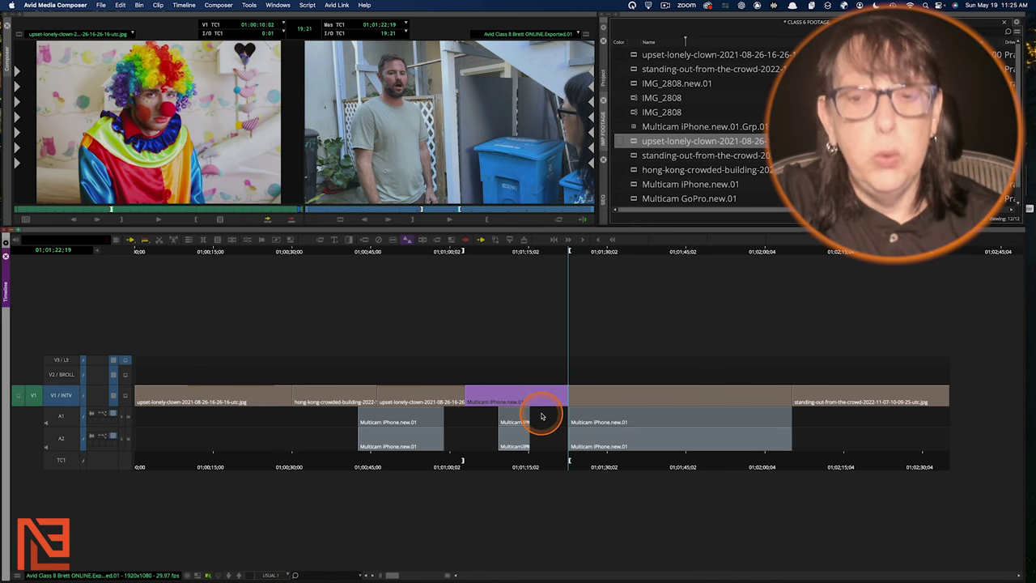
pyautogui.press('g')
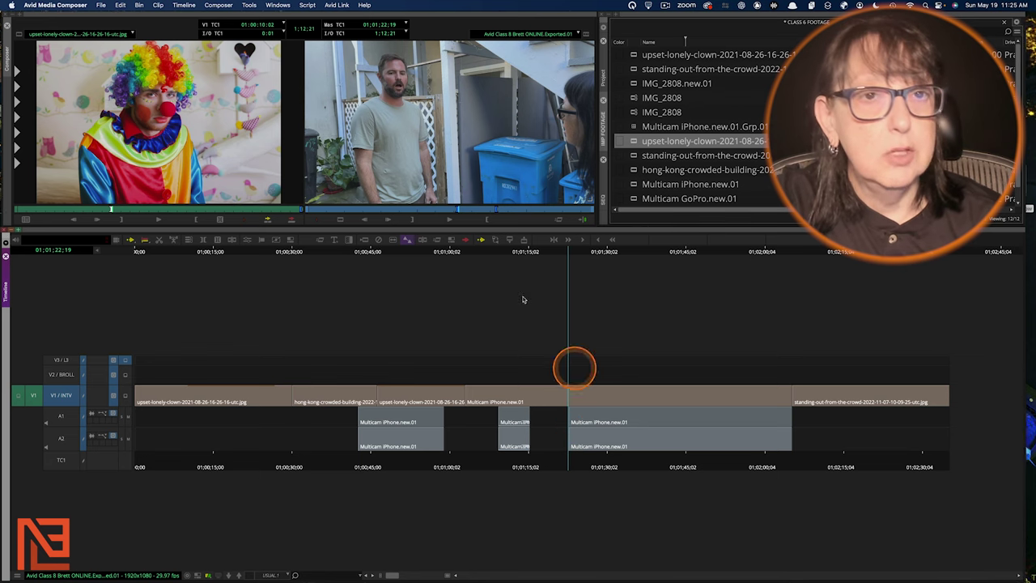
pyautogui.click(101, 6)
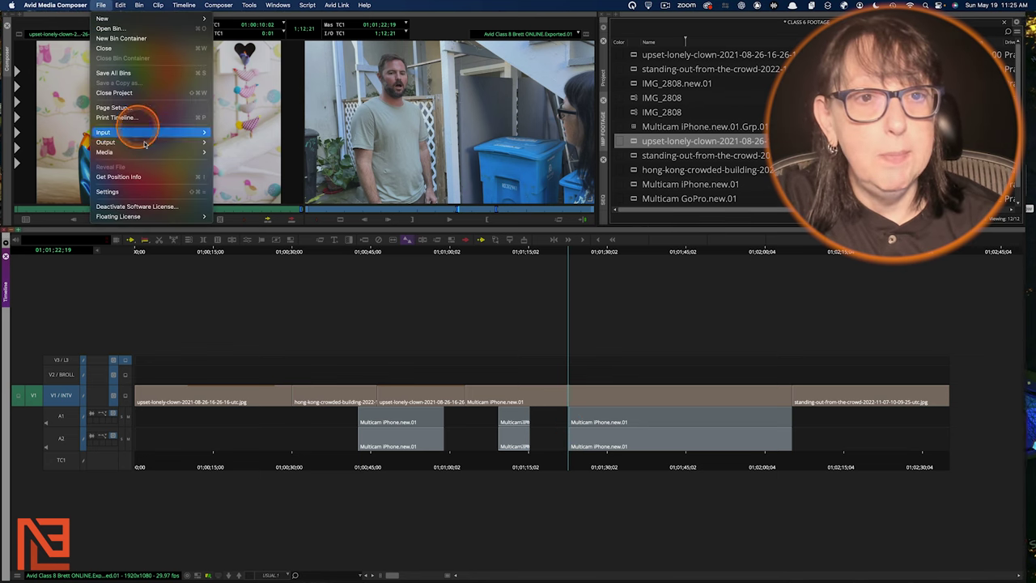
pyautogui.click(160, 192)
pyautogui.doubleClick(81, 252)
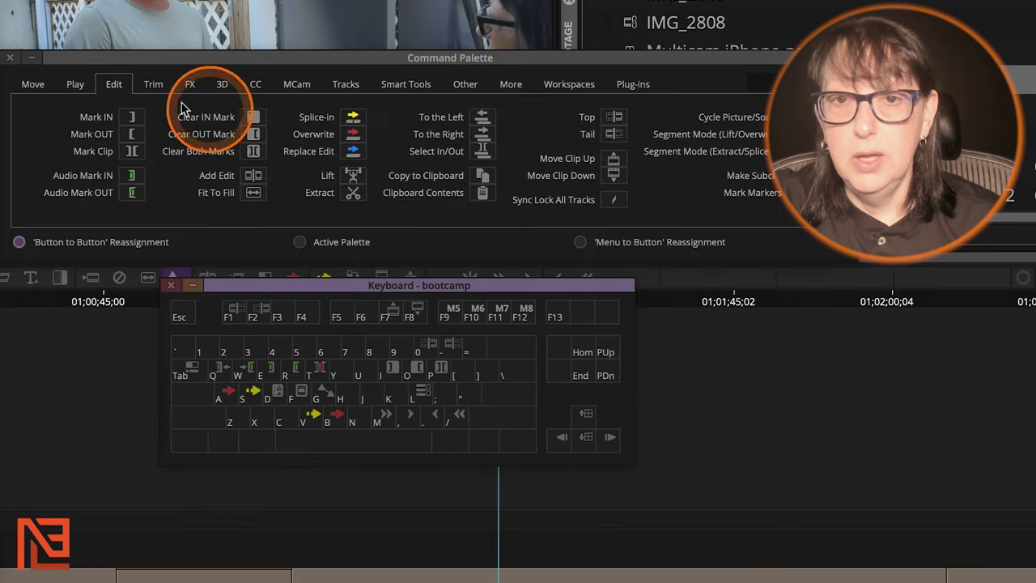
pyautogui.click(10, 58)
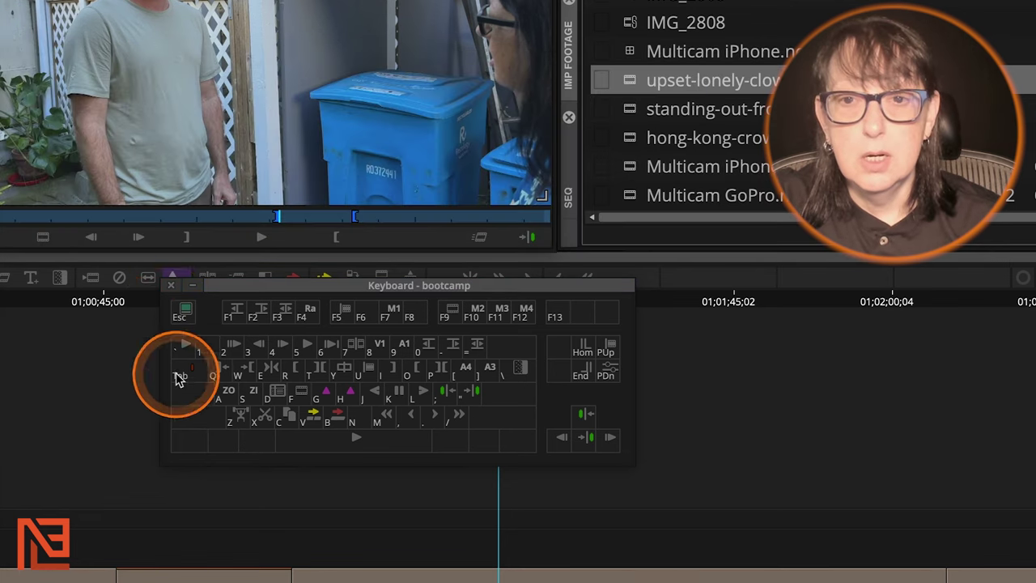
pyautogui.click(170, 285)
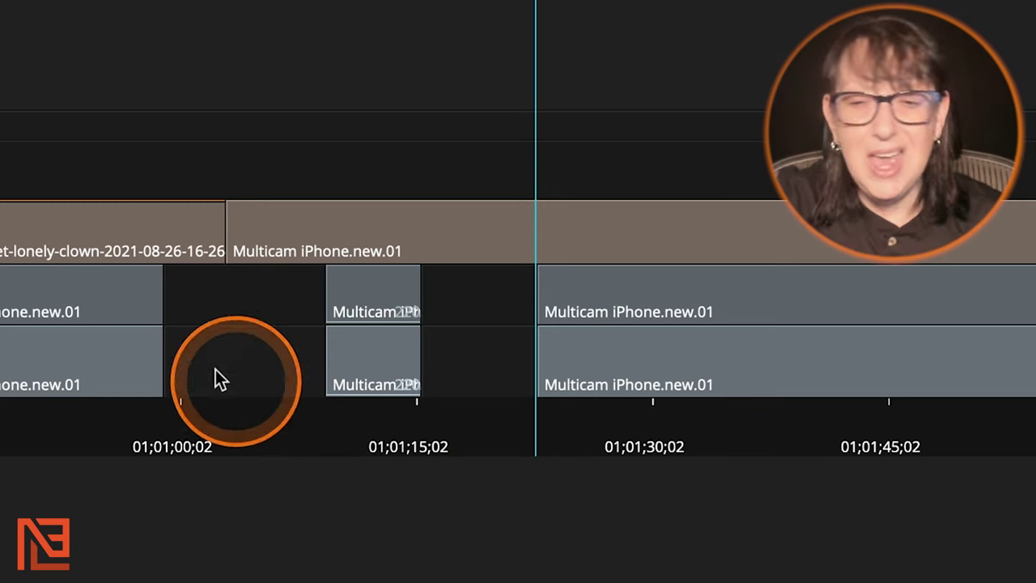
# Step: Mark in/out around the gap with the Go to Edit keys, extract it, undo, and clear marks
pyautogui.press('Up')
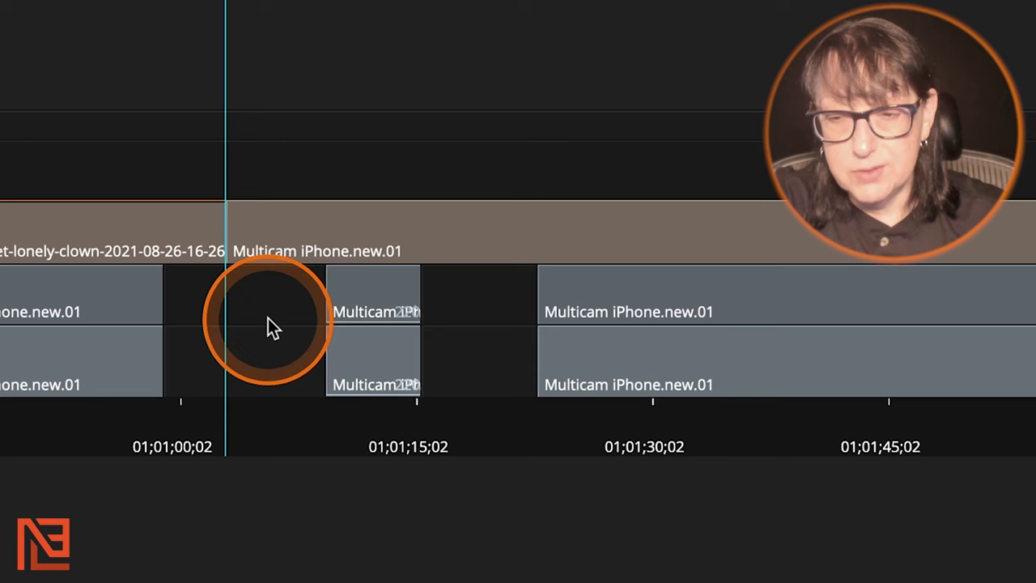
pyautogui.press('o')
pyautogui.press('Down')
pyautogui.press('Down')
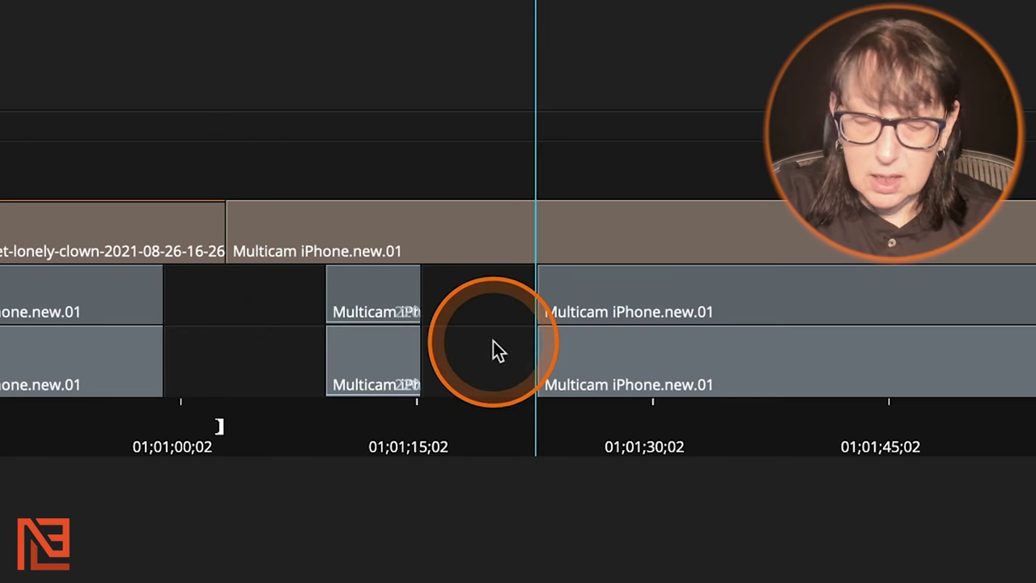
pyautogui.press('i')
pyautogui.press('Delete')
pyautogui.hotkey('ctrl', 'z')
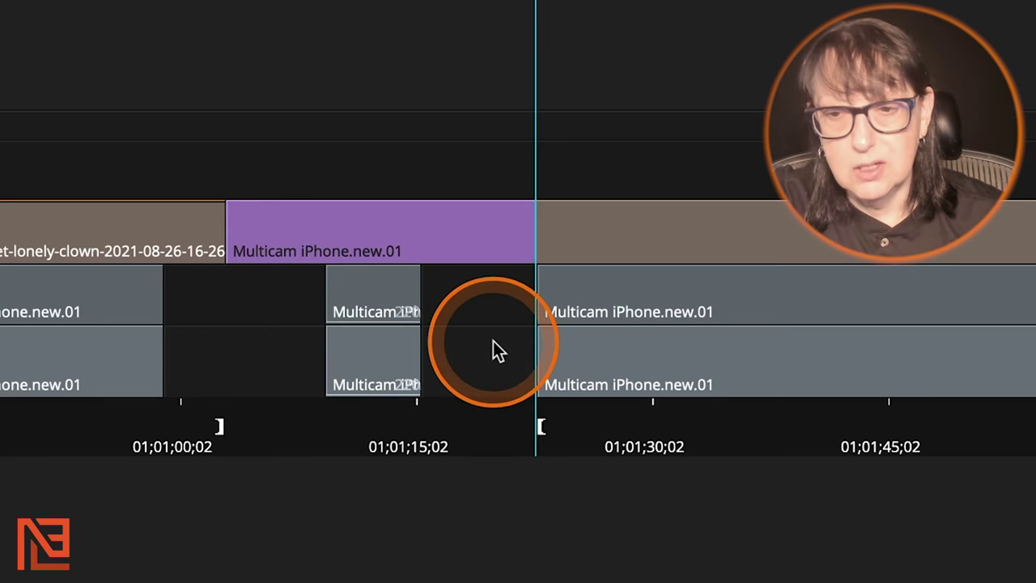
pyautogui.click(497, 349)
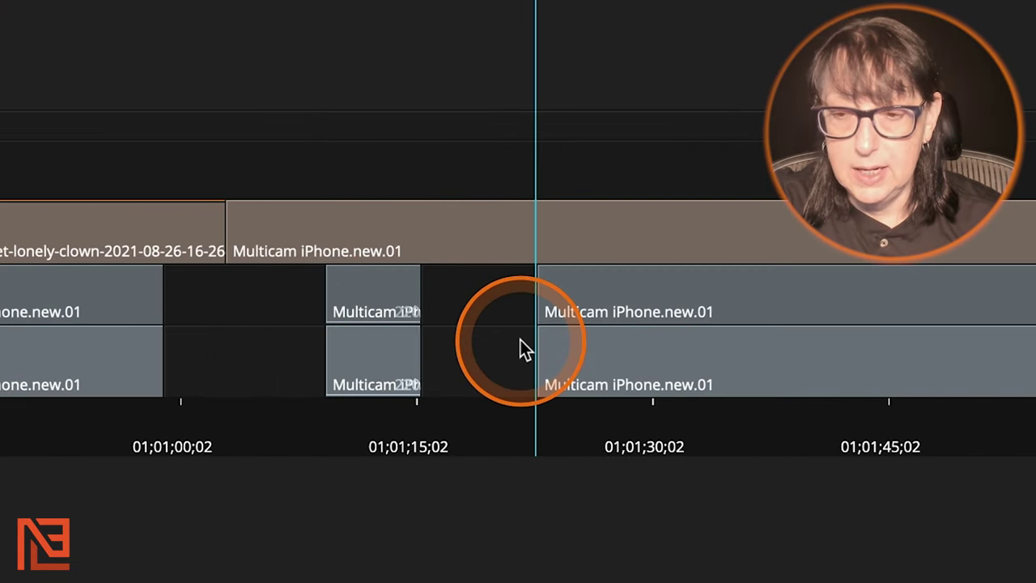
# Step: Try closing the gap by clicking it twice, undoing each attempt
pyautogui.click(509, 263)
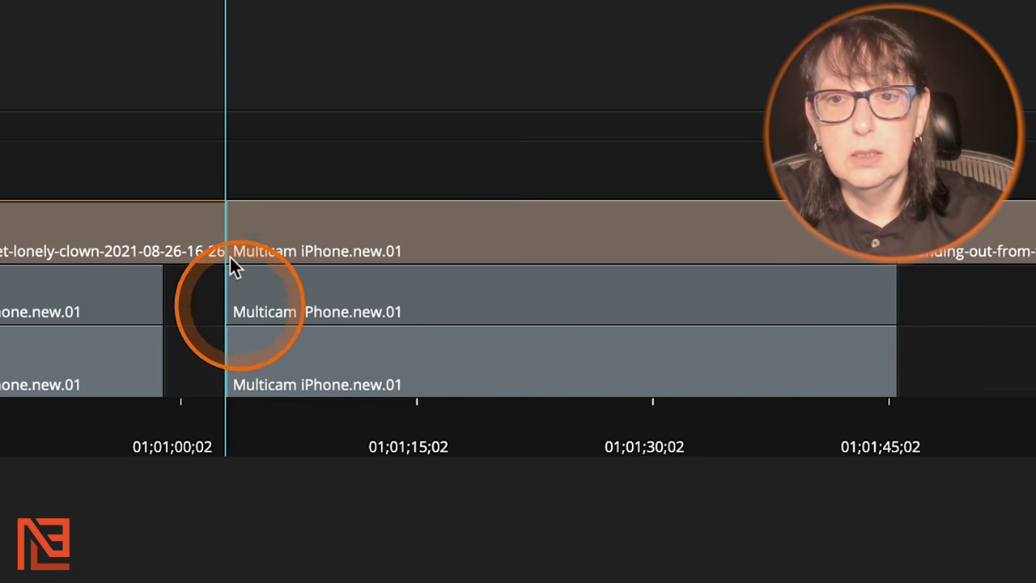
pyautogui.hotkey('ctrl', 'z')
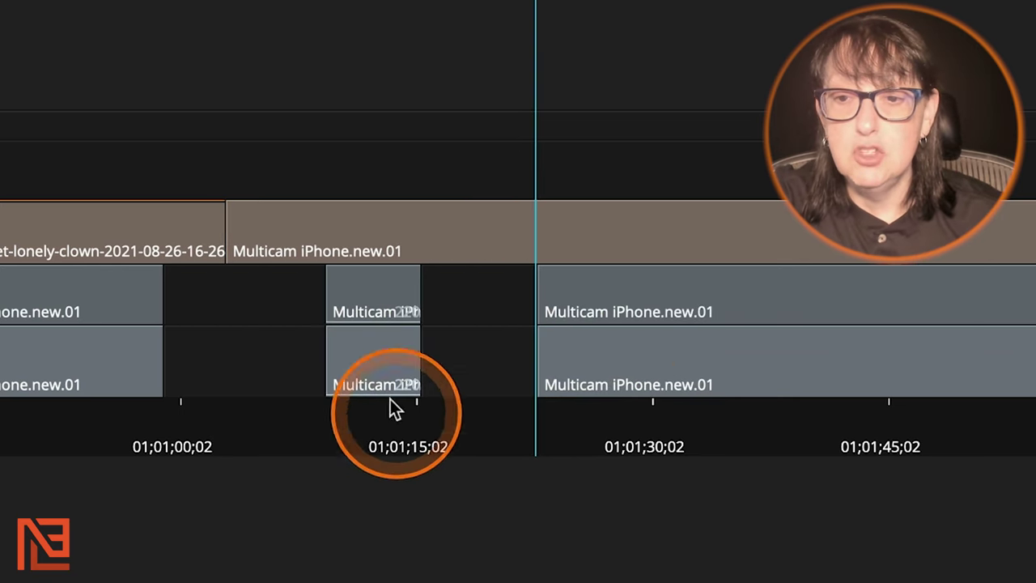
pyautogui.click(477, 388)
pyautogui.press('Delete')
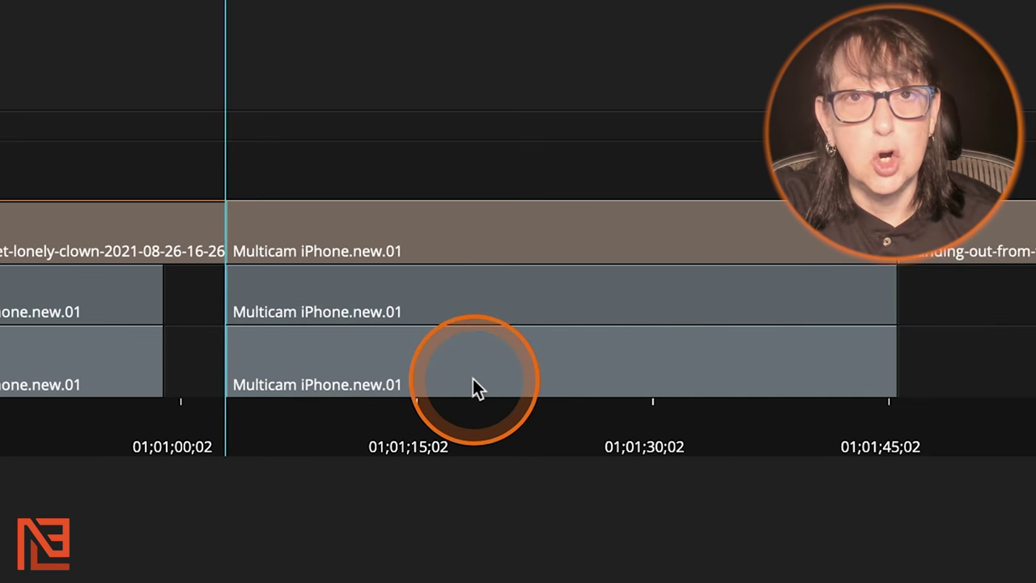
pyautogui.hotkey('ctrl', 'z')
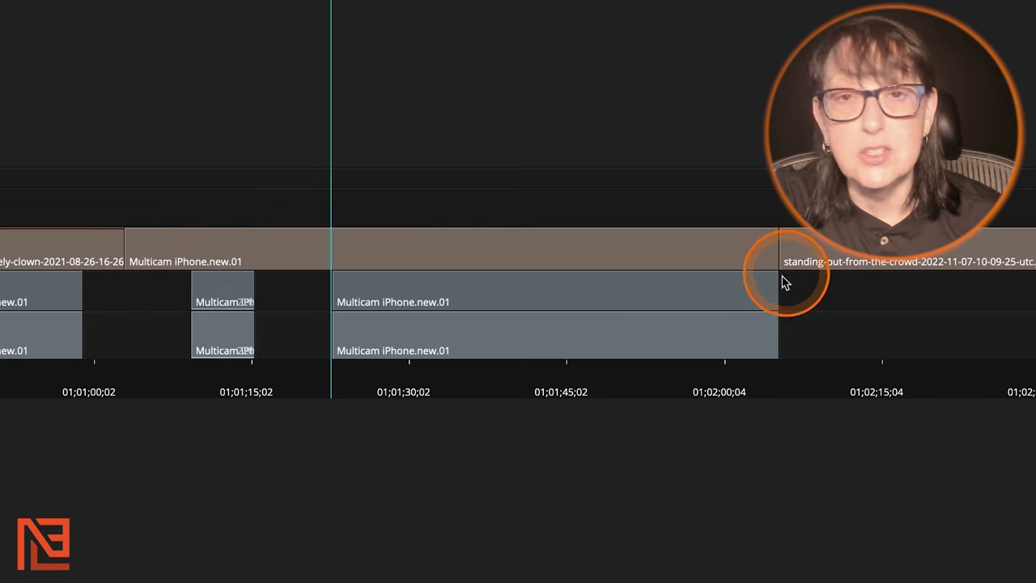
# Step: Lift the Multicam iPhone clip out of the sequence, then splice it back in with V
pyautogui.click(361, 290)
pyautogui.press('BackSpace')
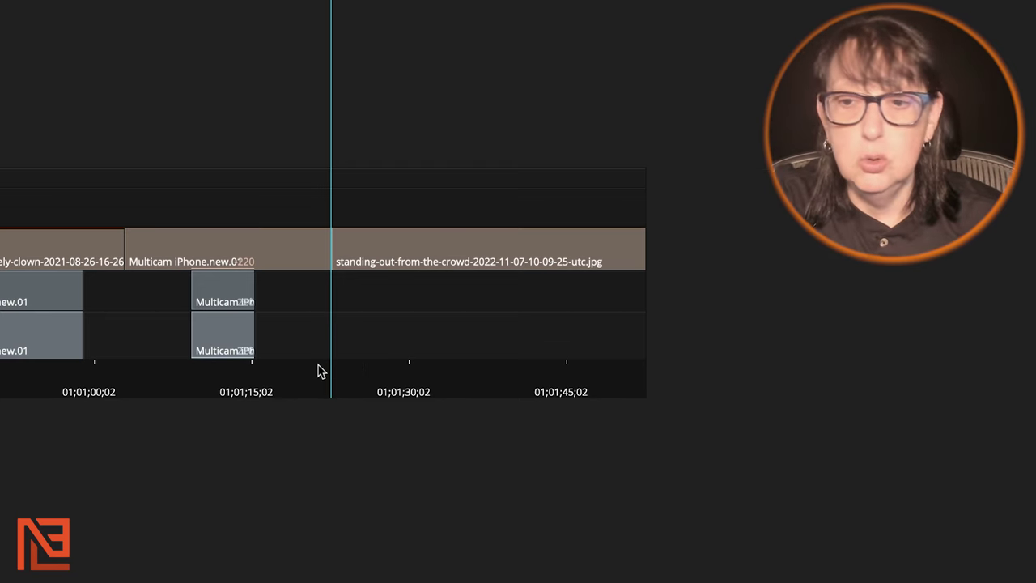
pyautogui.press('v')
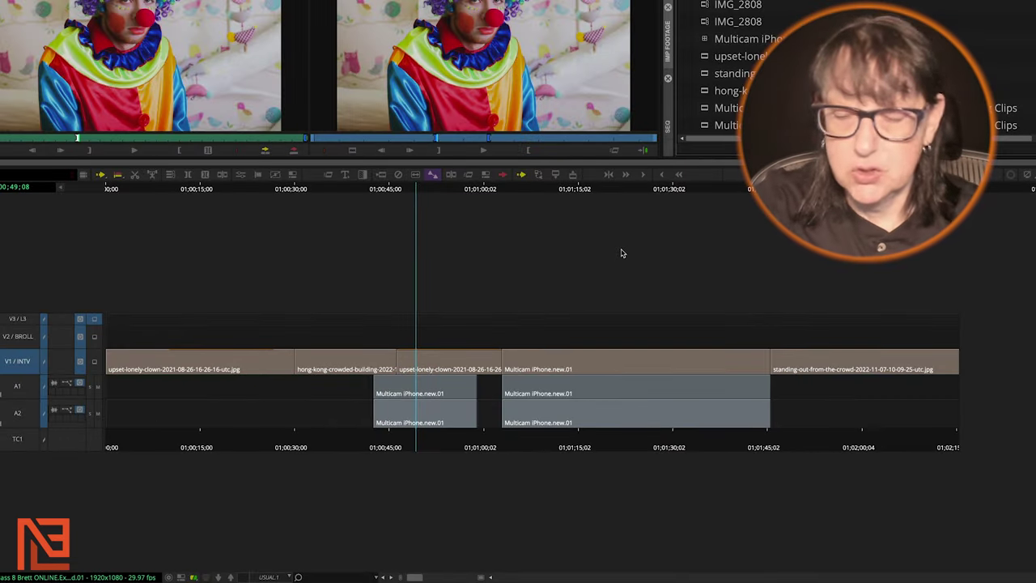
# Step: Enter trim mode with U and select the V1 edit before the standing-out image
pyautogui.click(622, 253)
pyautogui.press('u')
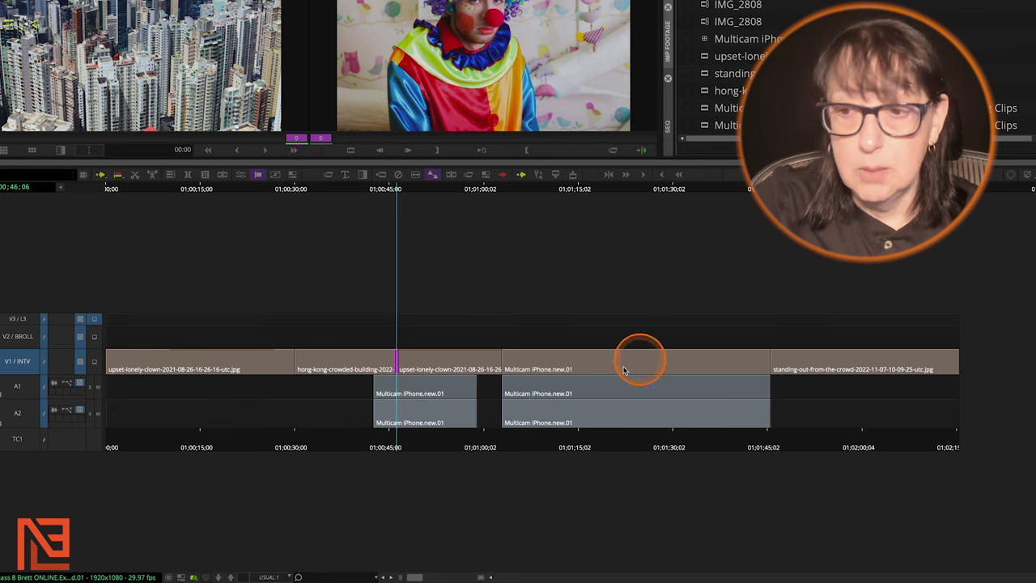
pyautogui.click(770, 363)
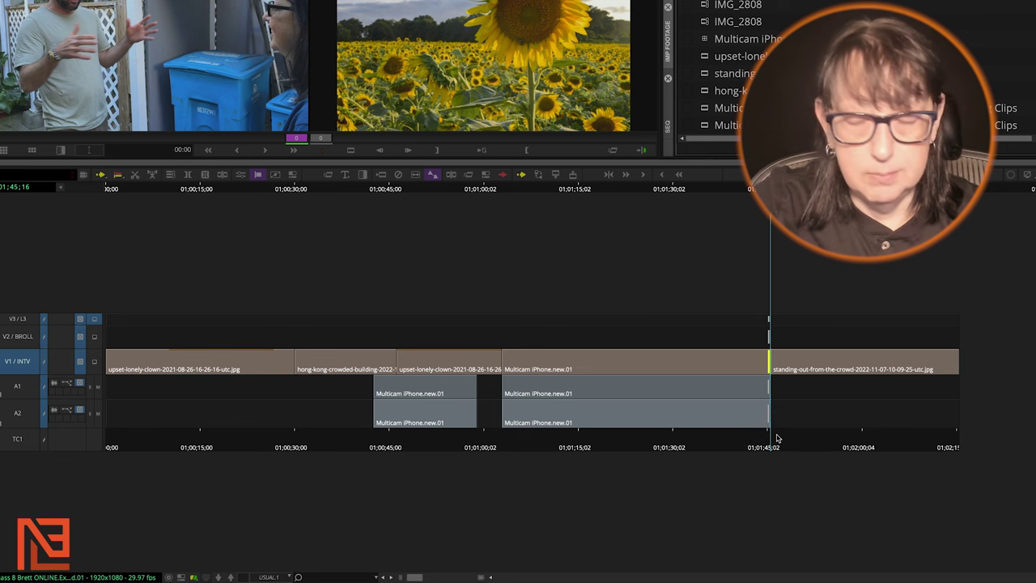
pyautogui.click(774, 363)
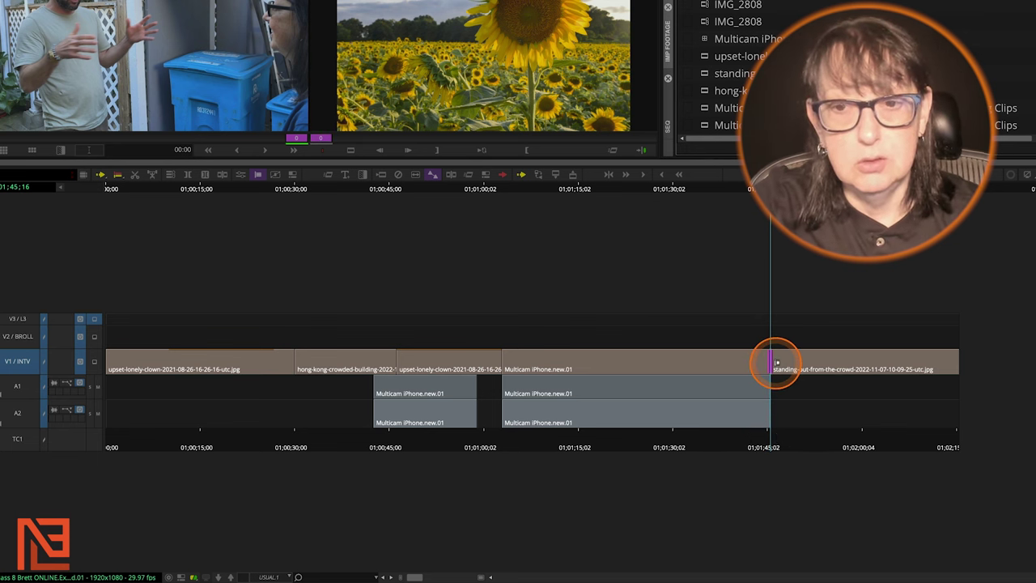
pyautogui.click(615, 394)
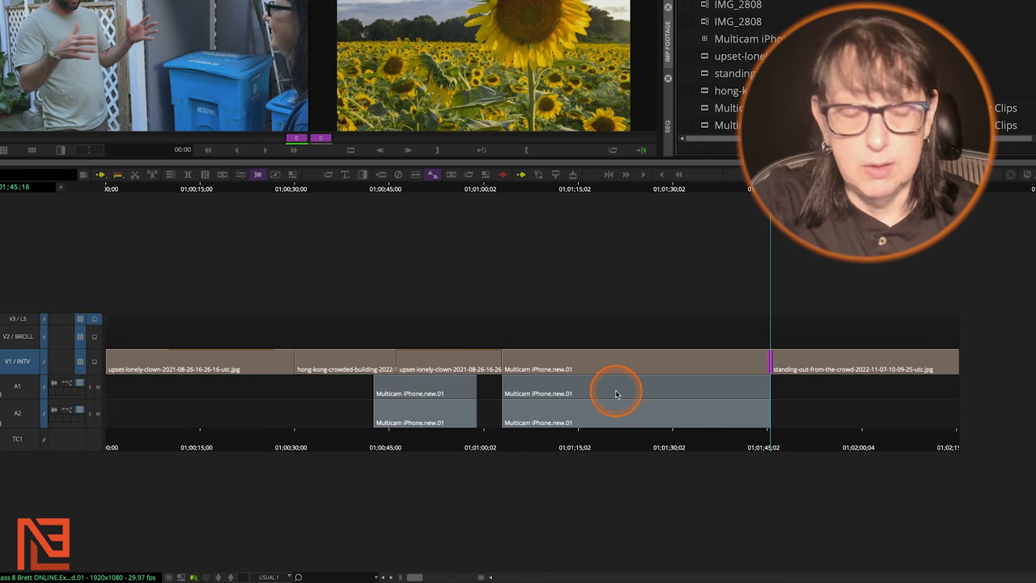
# Step: Exit trim mode, park near 01;00;45, and re-enter trim mode on the V1 edit
pyautogui.click(604, 188)
pyautogui.click(395, 189)
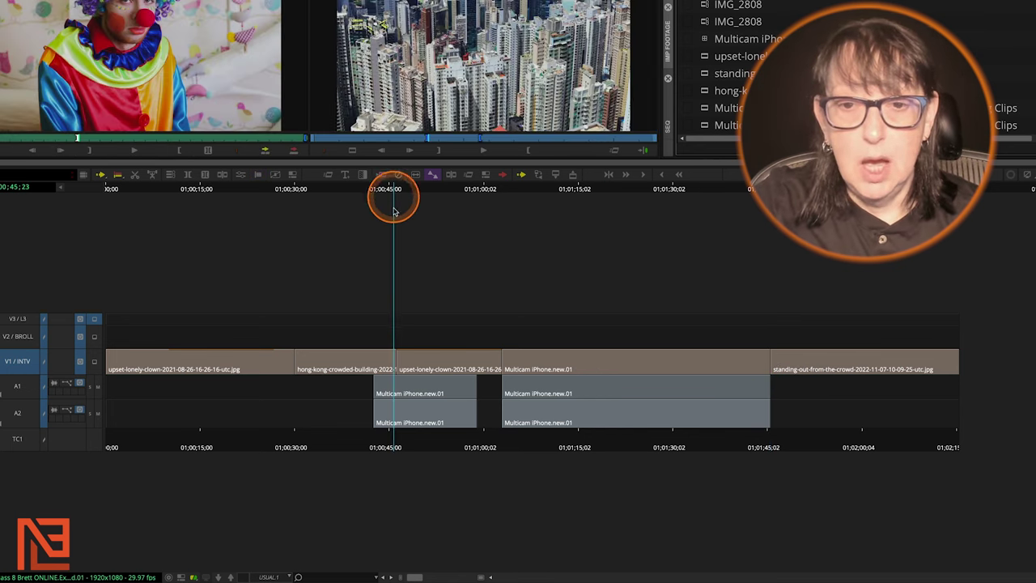
pyautogui.click(402, 307)
pyautogui.press('u')
pyautogui.click(432, 374)
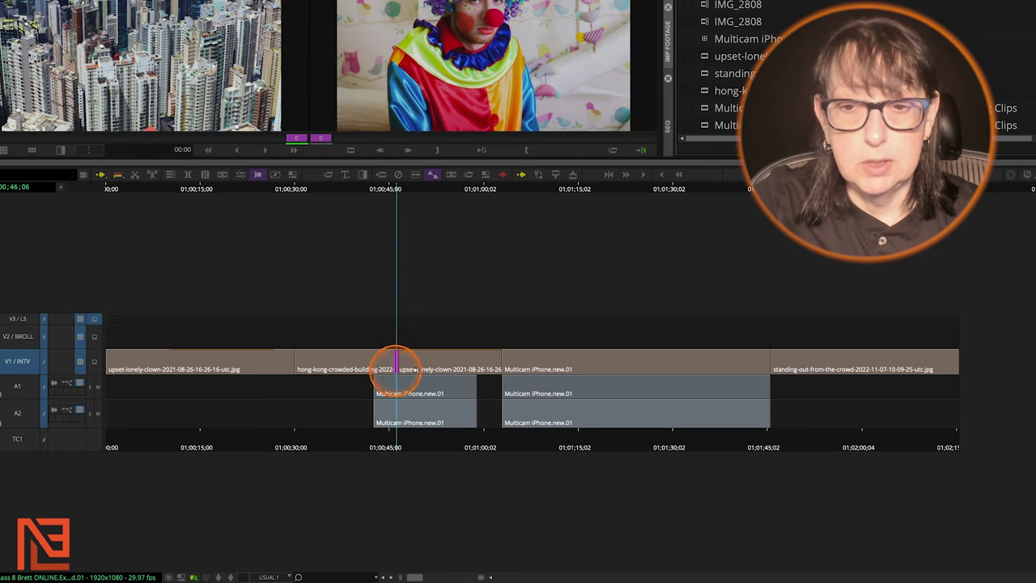
pyautogui.click(773, 379)
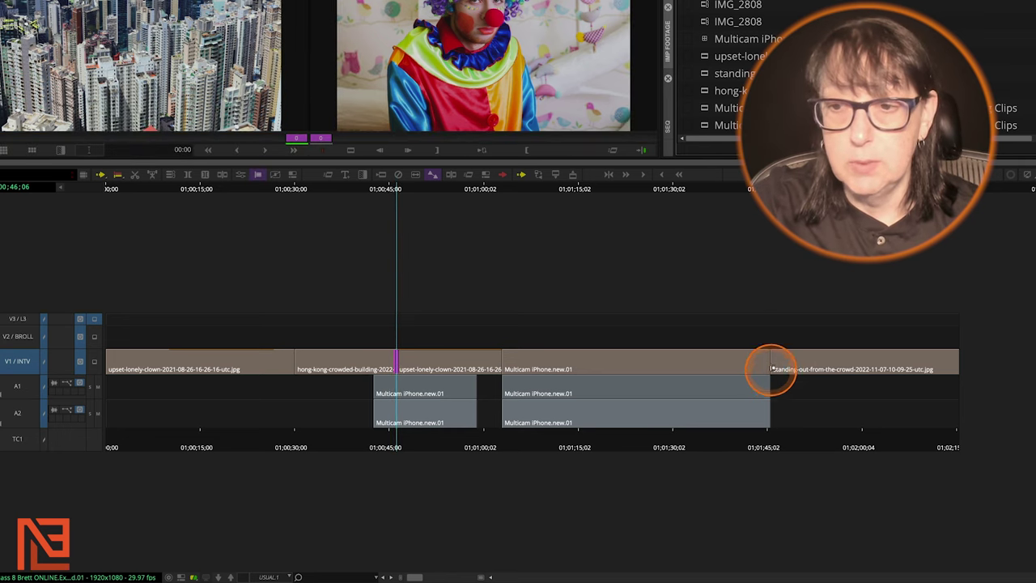
pyautogui.click(679, 416)
# Step: Move the trim to the A1 track edit, step through edits with A/S, and extend A1 with L
pyautogui.click(9, 366)
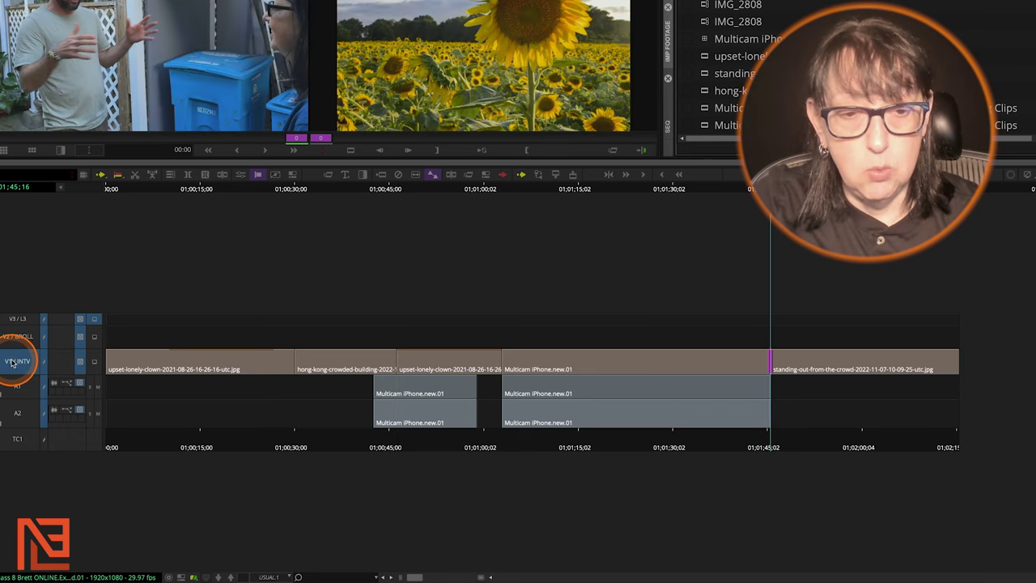
pyautogui.click(18, 383)
pyautogui.click(19, 360)
pyautogui.click(31, 477)
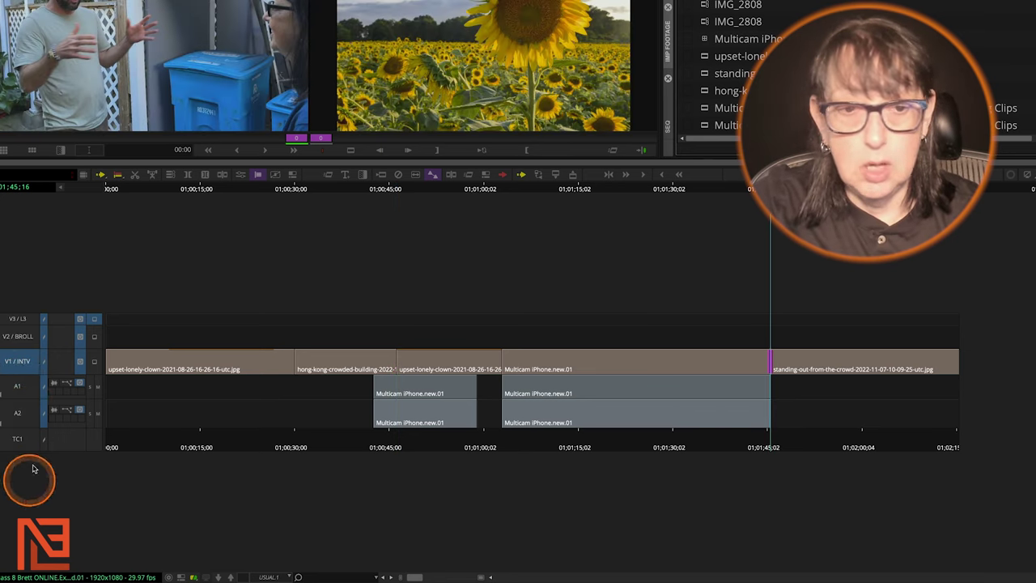
pyautogui.click(16, 358)
pyautogui.click(120, 368)
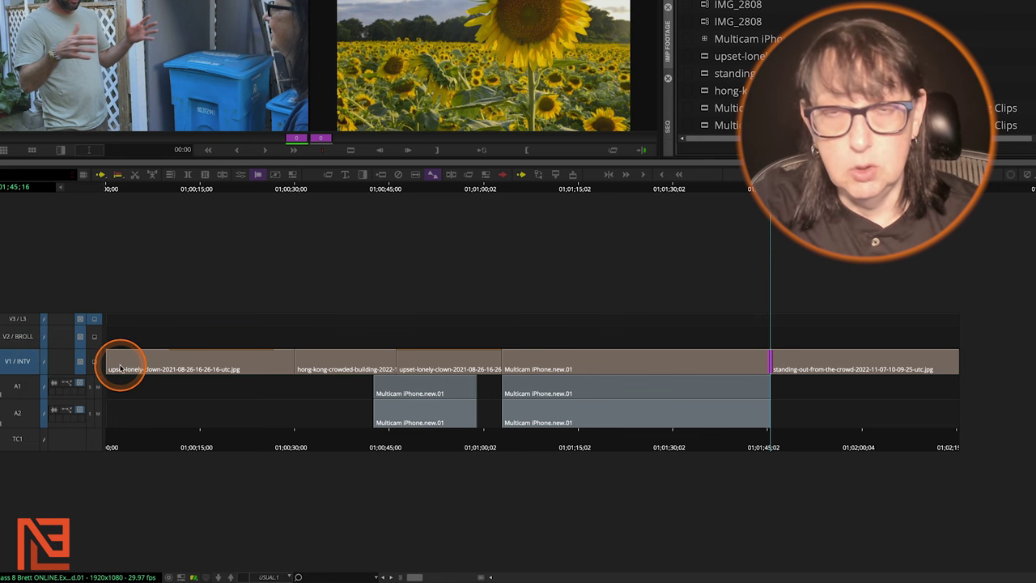
pyautogui.press('a')
pyautogui.click(12, 390)
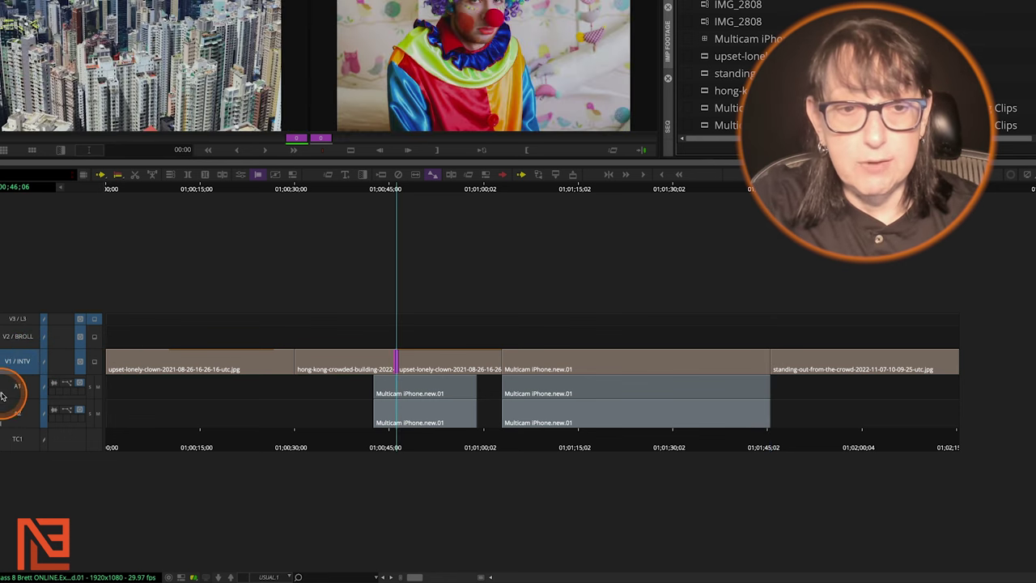
pyautogui.click(11, 364)
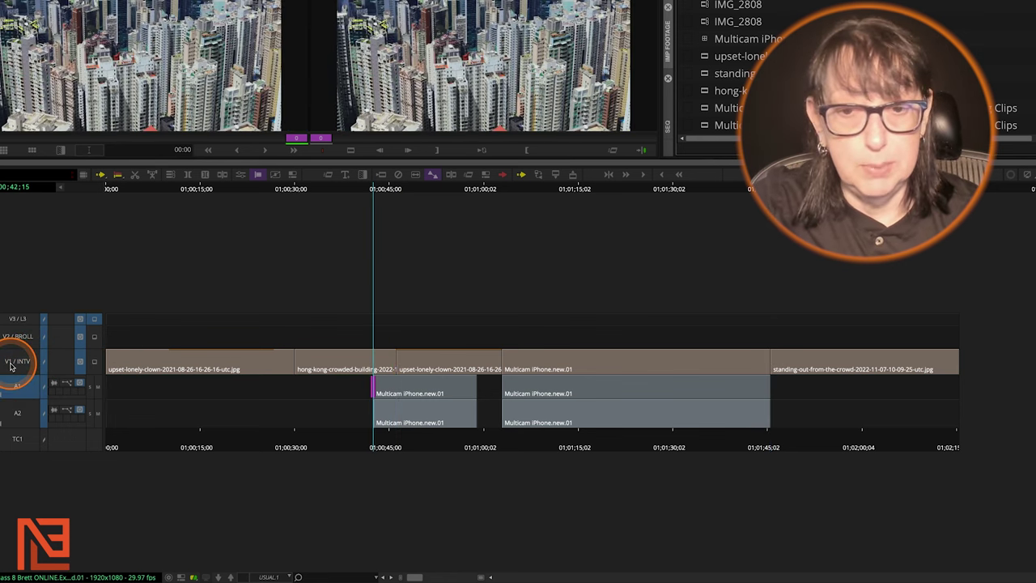
pyautogui.press('s')
pyautogui.press('s')
pyautogui.press('s')
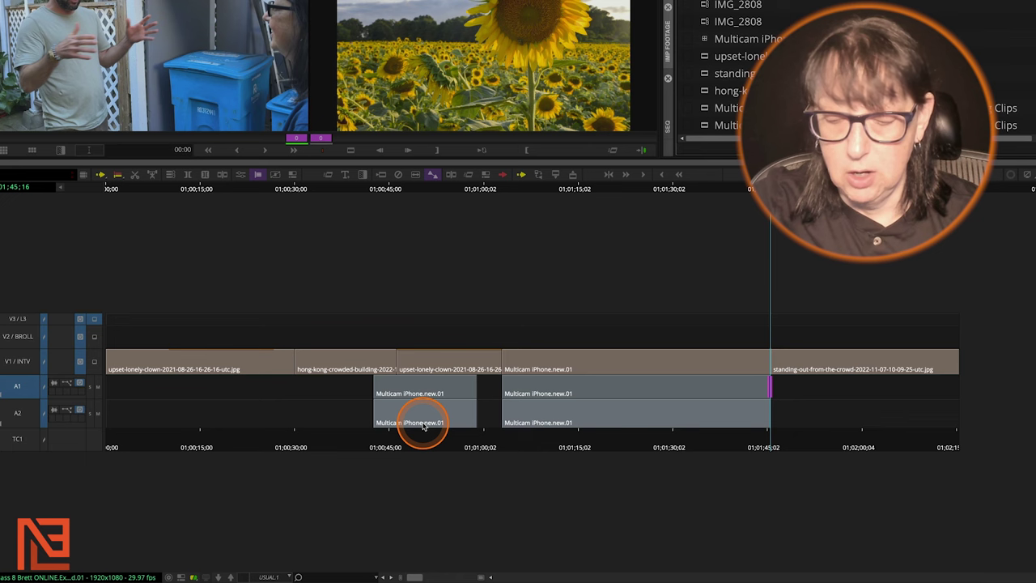
pyautogui.press('l')
pyautogui.press('l')
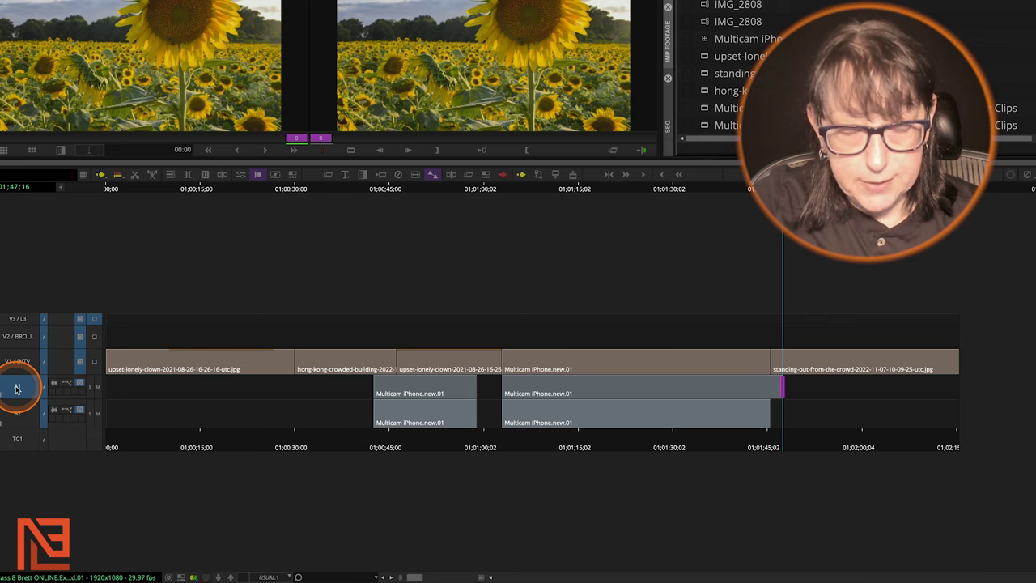
# Step: Return to the V1 edit, lengthen the incoming clip's head 60 frames, then restore dual-roller trim
pyautogui.click(22, 365)
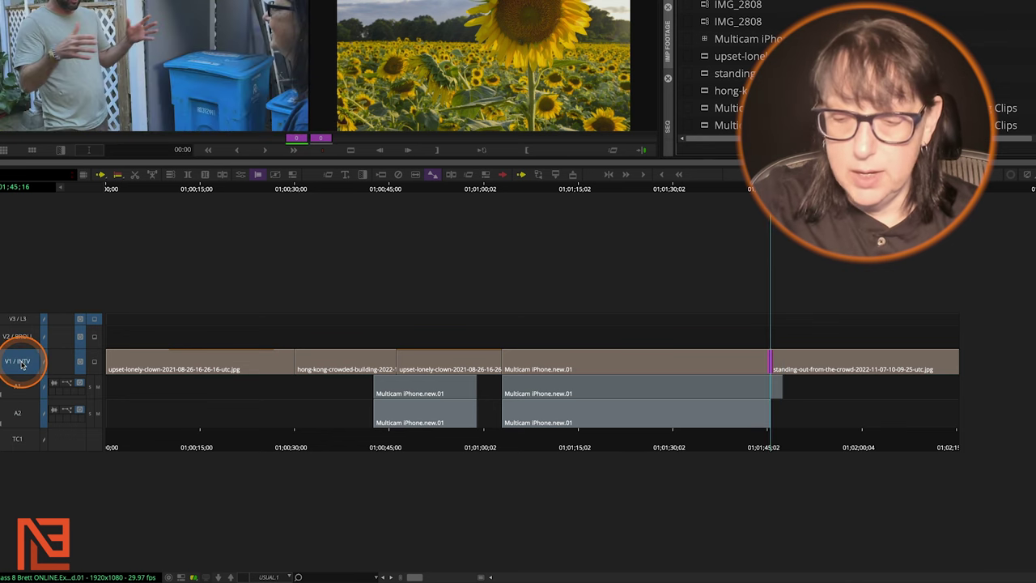
pyautogui.press('a')
pyautogui.press('a')
pyautogui.press('a')
pyautogui.press('s')
pyautogui.press('s')
pyautogui.click(22, 365)
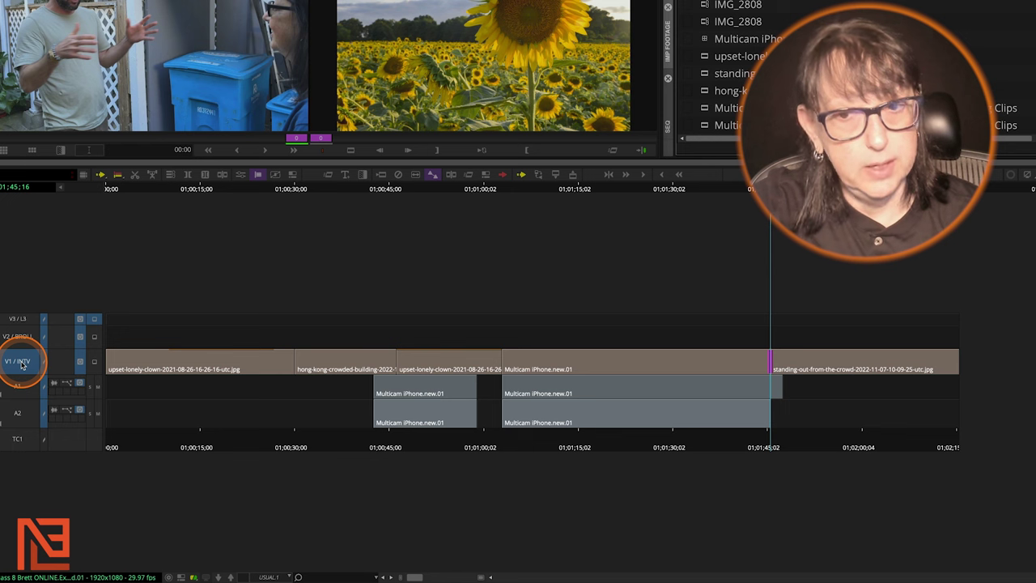
pyautogui.press('s')
pyautogui.press('a')
pyautogui.press('a')
pyautogui.press('a')
pyautogui.press('a')
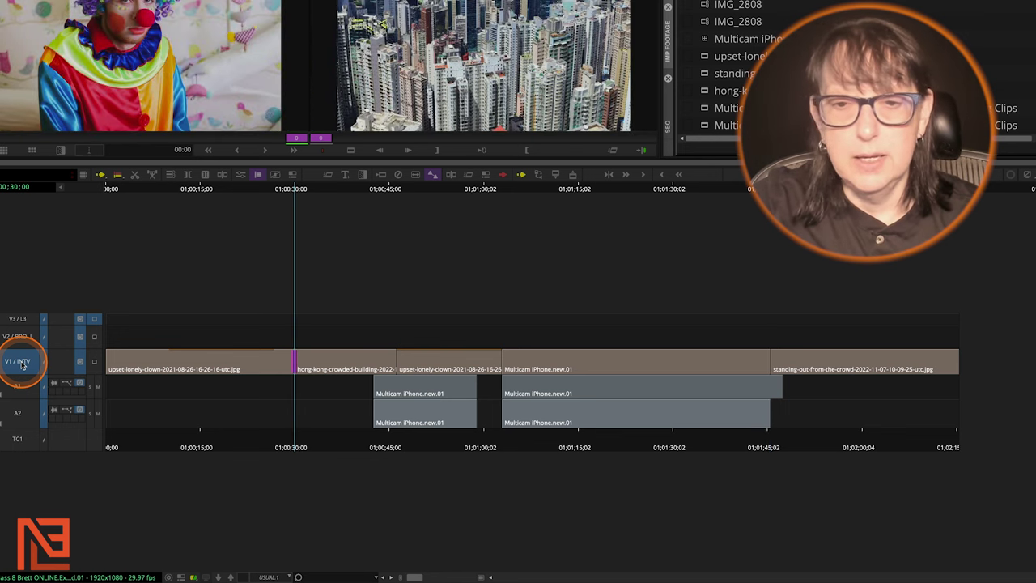
pyautogui.press('s')
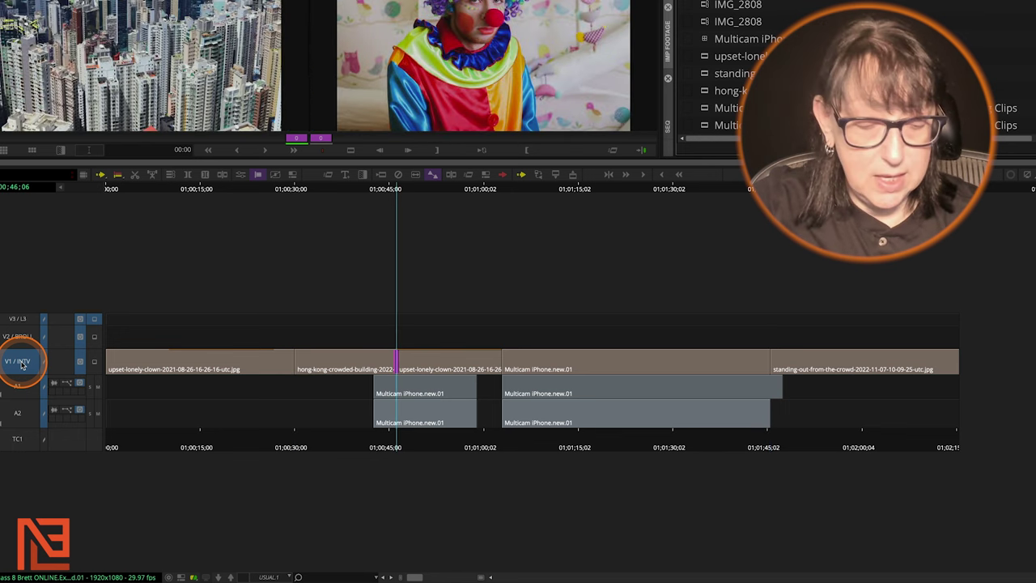
pyautogui.press(']')
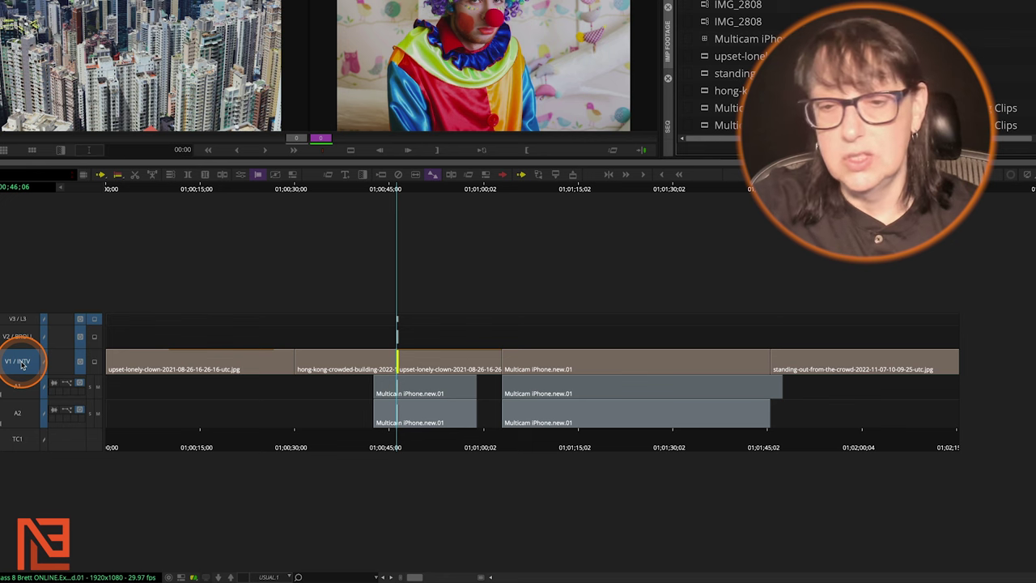
pyautogui.press('m')
pyautogui.press('m')
pyautogui.press('m')
pyautogui.press('m')
pyautogui.press('m')
pyautogui.press('m')
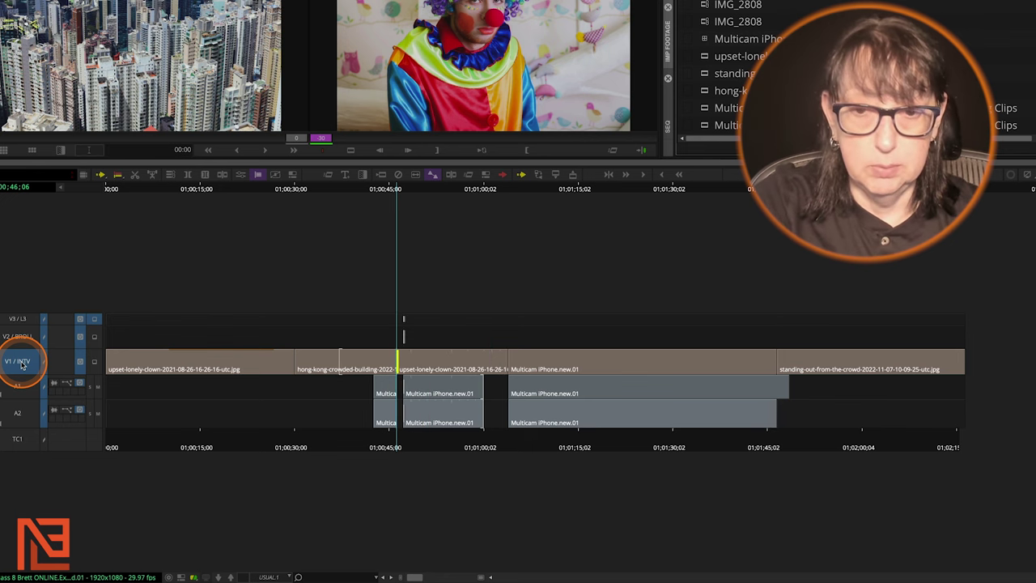
pyautogui.press('[')
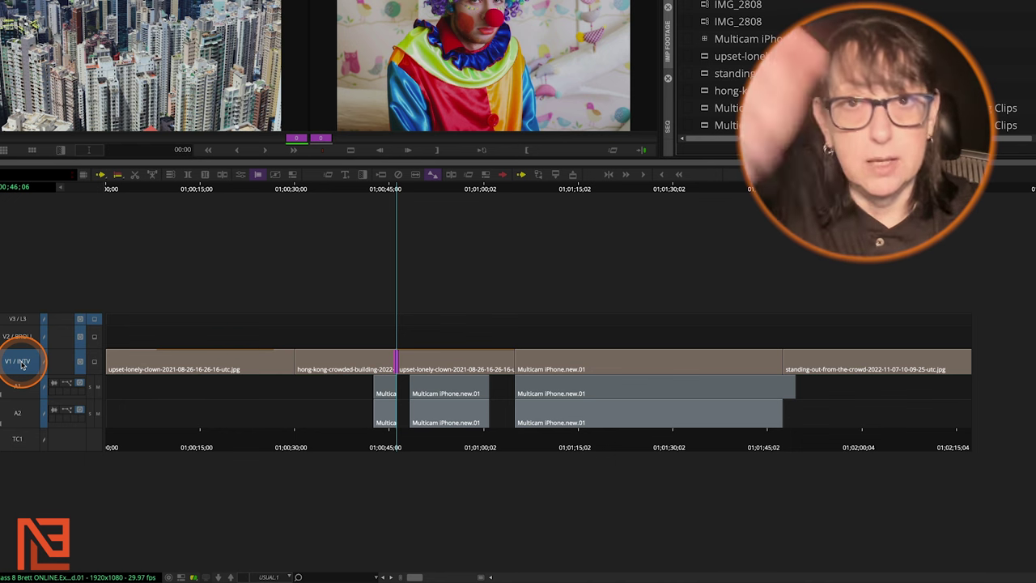
# Step: Jump to the next edit and trim the Multicam clip's head during playback with L
pyautogui.press('s')
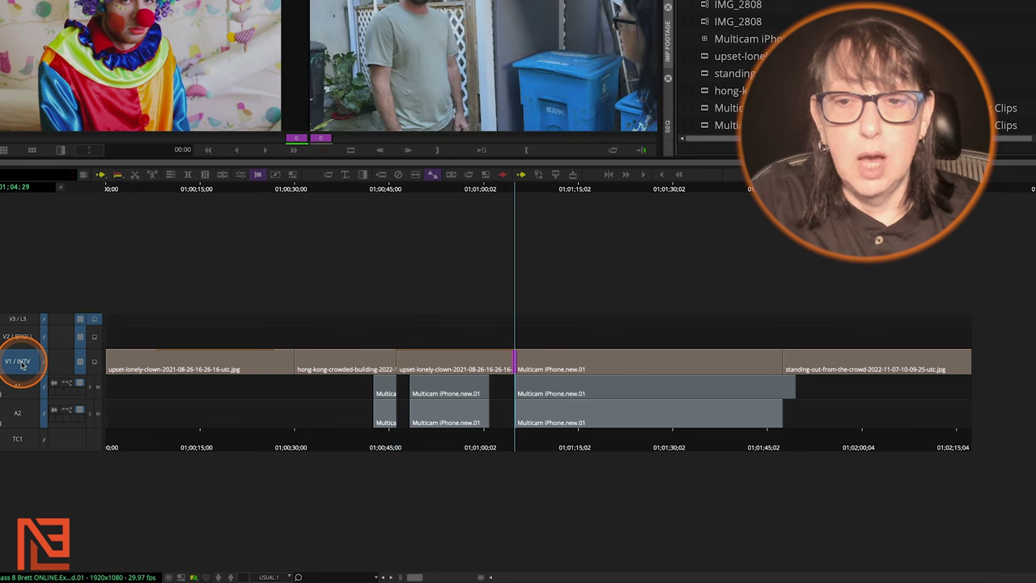
pyautogui.click(321, 138)
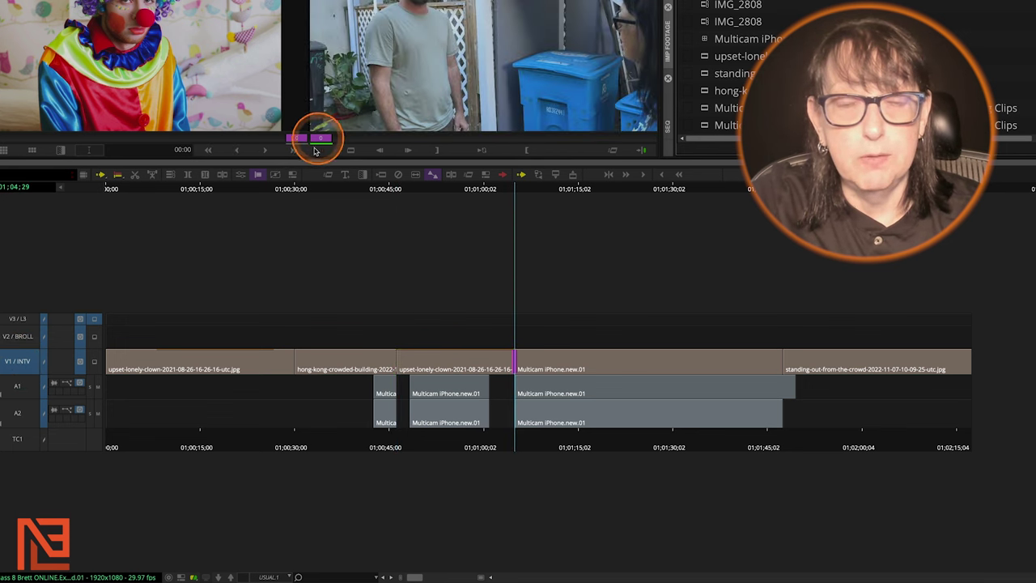
pyautogui.press('a')
pyautogui.press('a')
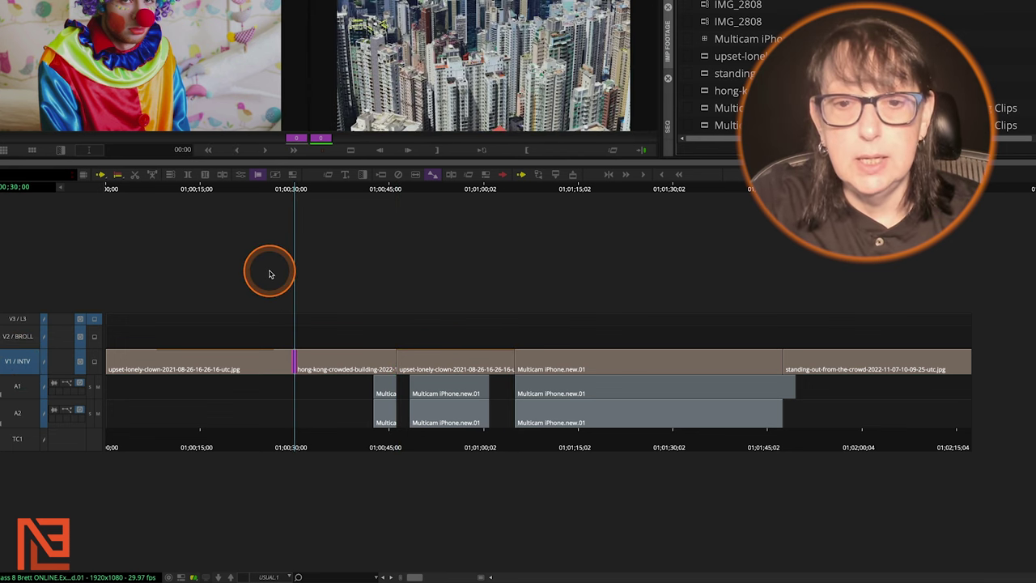
pyautogui.press('s')
pyautogui.press('s')
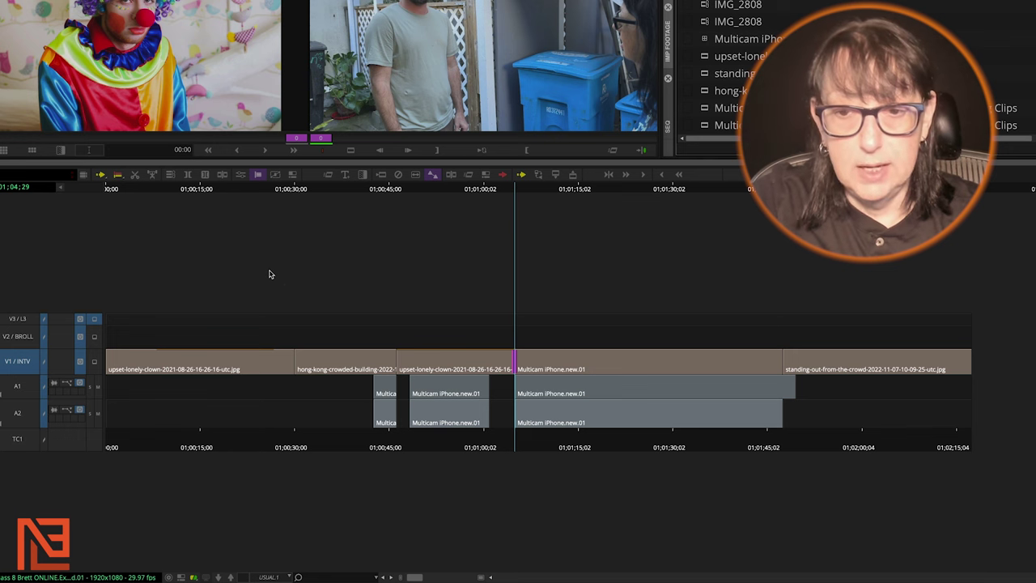
pyautogui.click(270, 273)
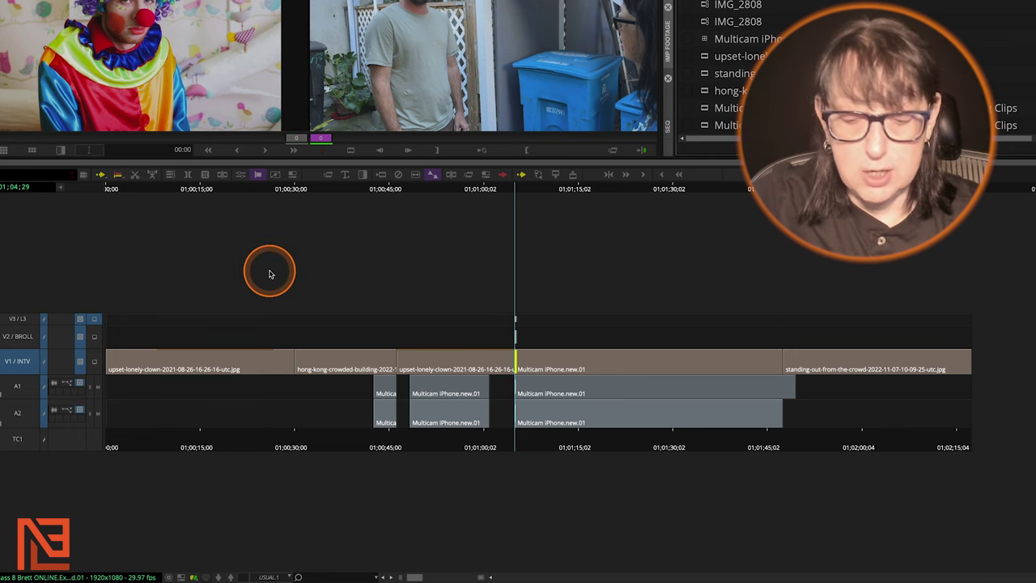
pyautogui.press('l')
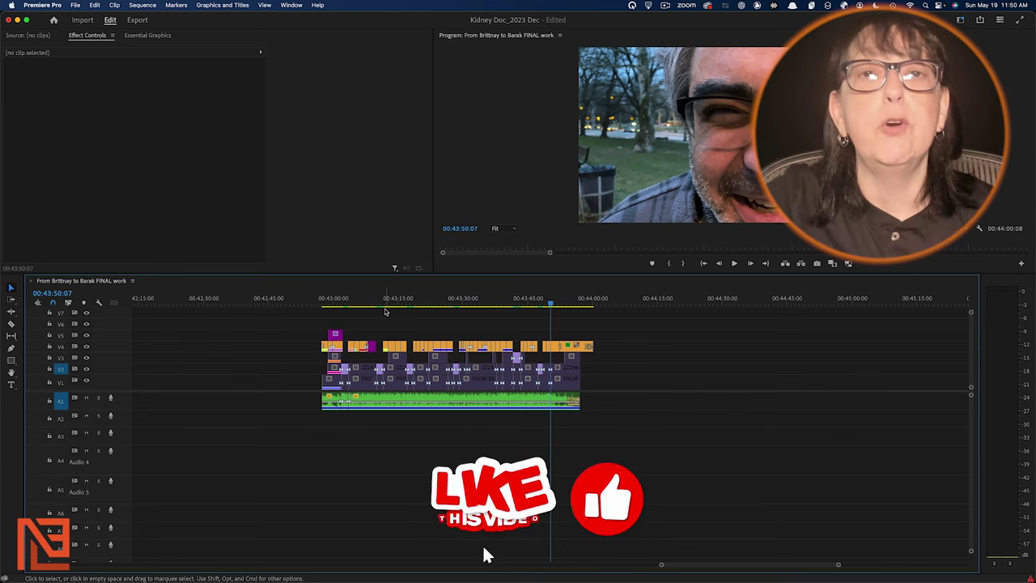
# Step: Open Premiere Pro's Keyboard Shortcuts editor on the djb 2021 preset and reposition it
pyautogui.click(323, 285)
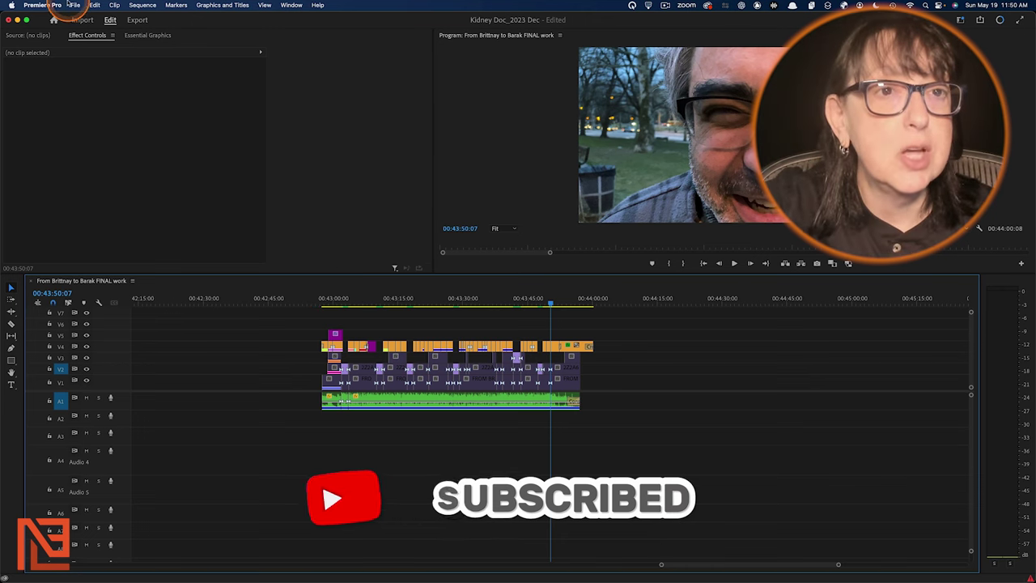
pyautogui.click(42, 5)
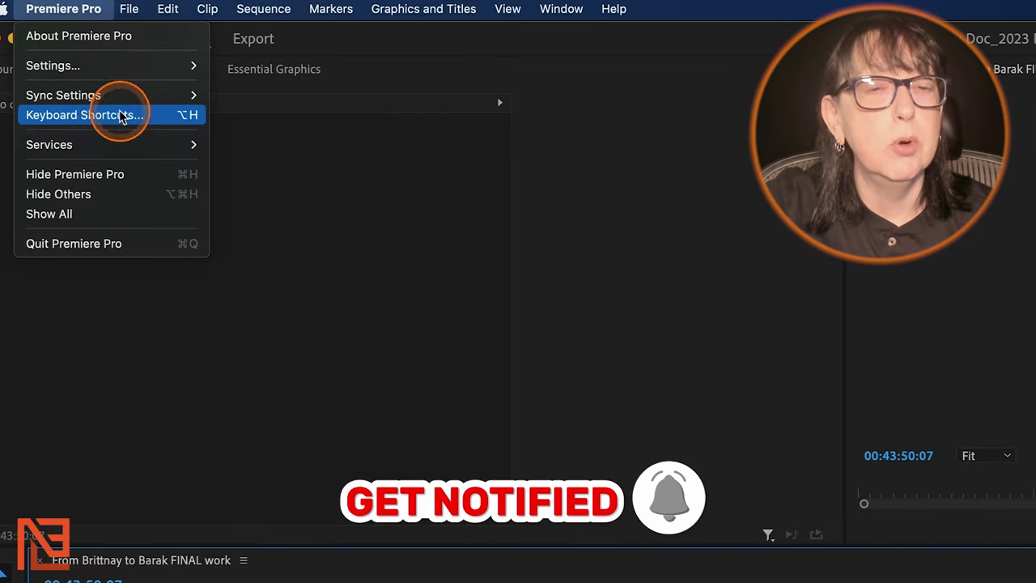
pyautogui.click(120, 117)
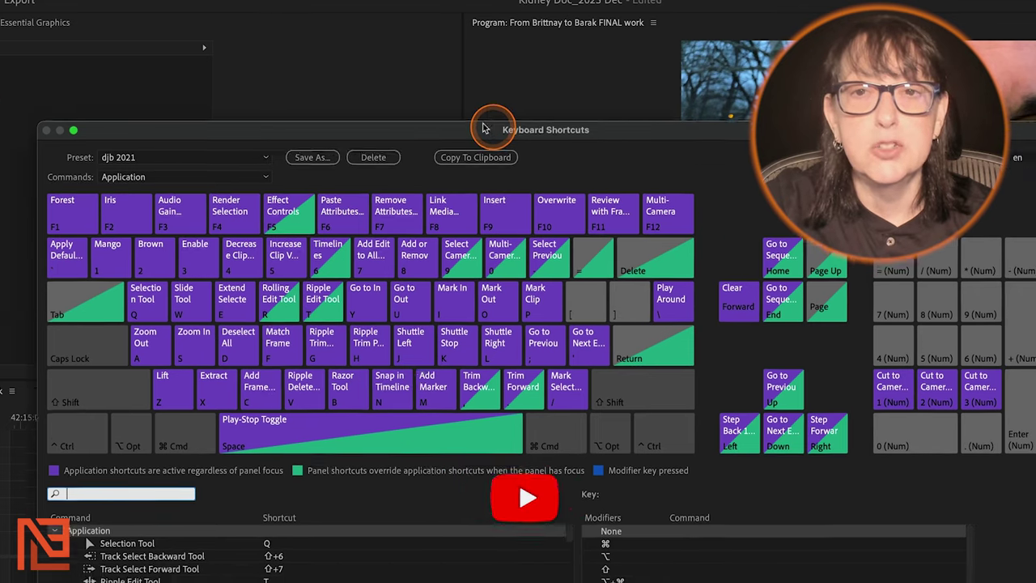
pyautogui.moveTo(484, 128); pyautogui.dragTo(459, 119)
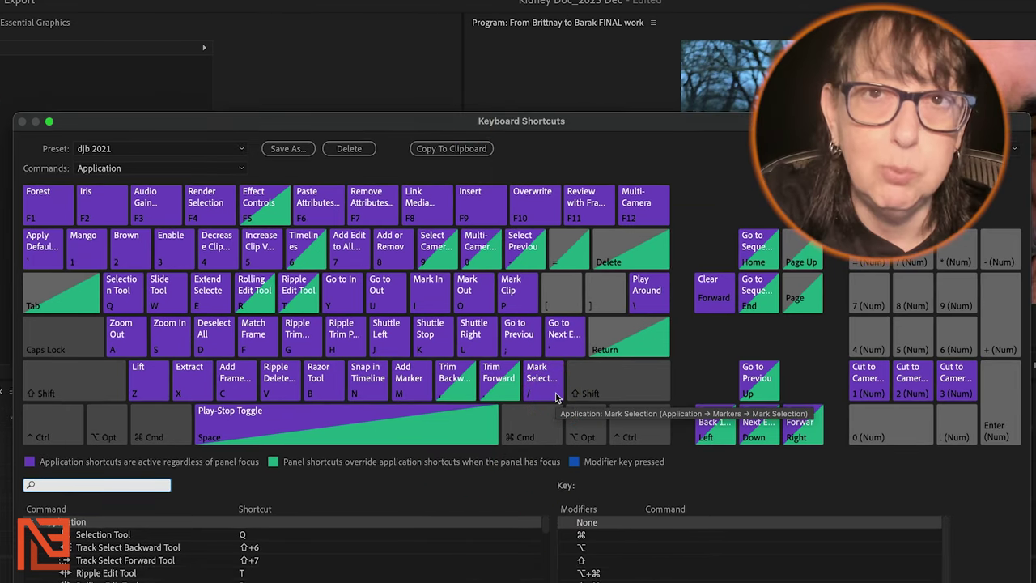
pyautogui.click(478, 392)
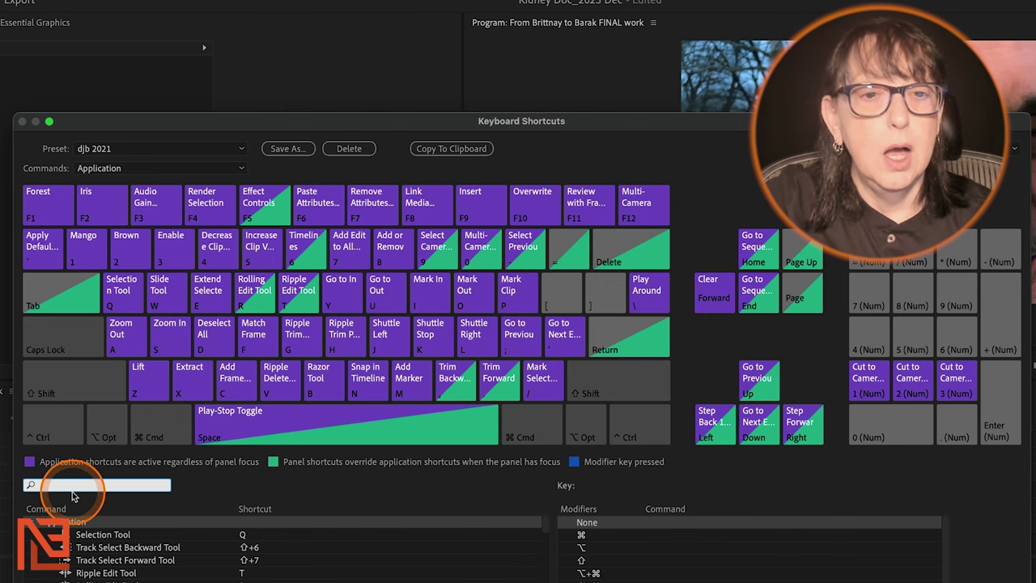
# Step: Search the shortcuts for 'rolling', 'ripple', 'roll', then 'ripple' to compare the trim commands
pyautogui.write('rolling')
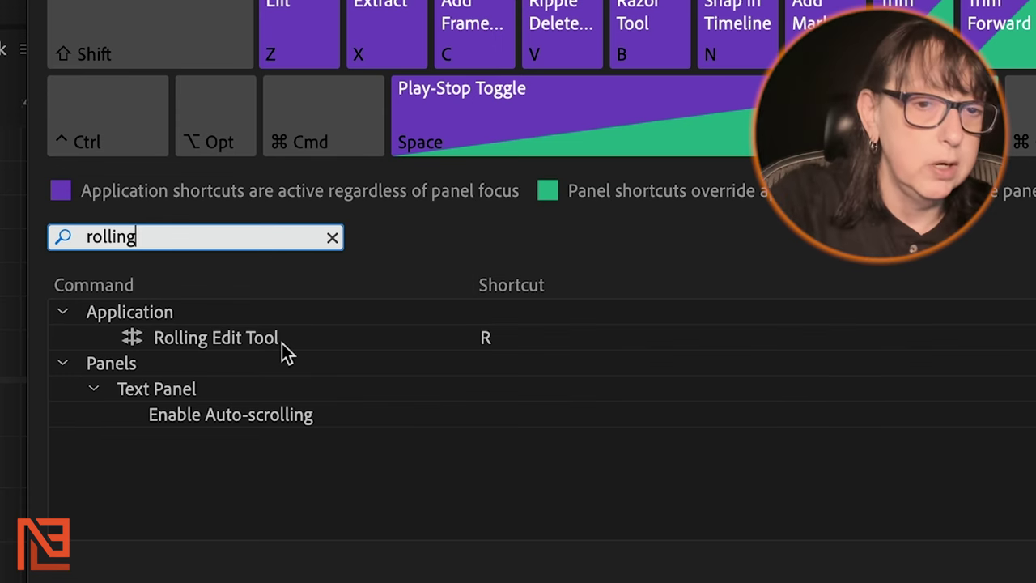
pyautogui.doubleClick(152, 244)
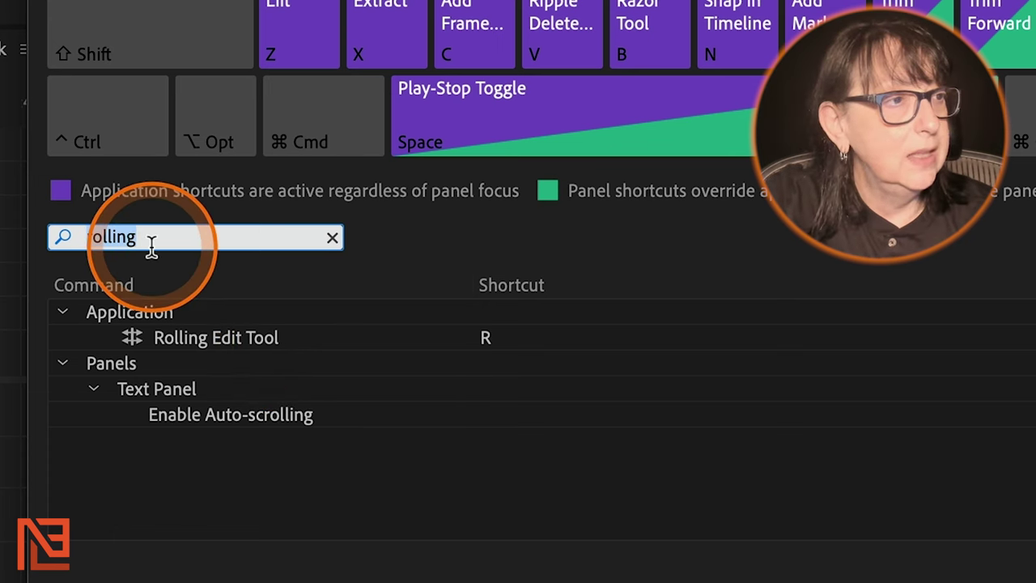
pyautogui.write('ripple')
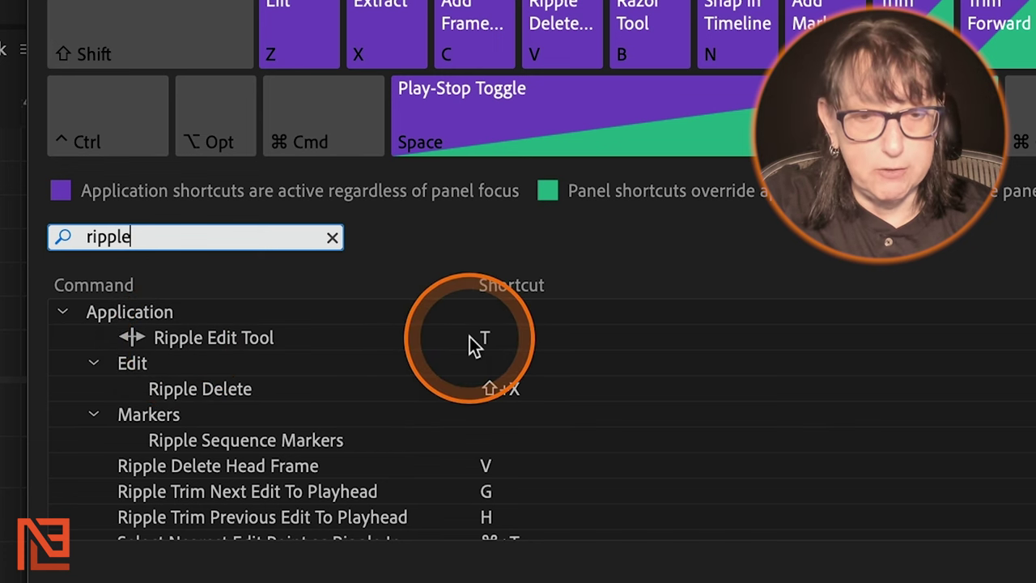
pyautogui.click(227, 252)
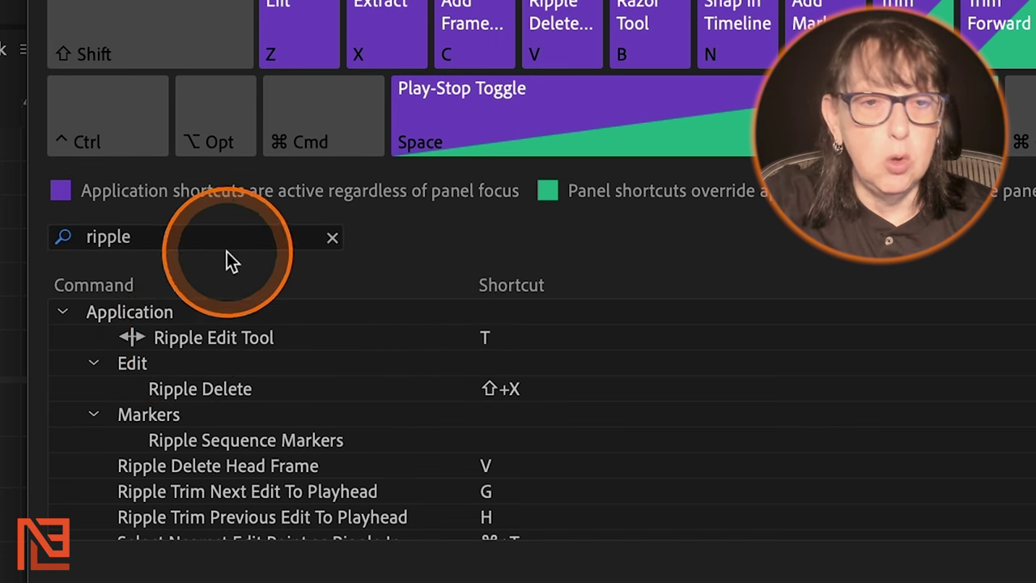
pyautogui.doubleClick(191, 228)
pyautogui.write('roll')
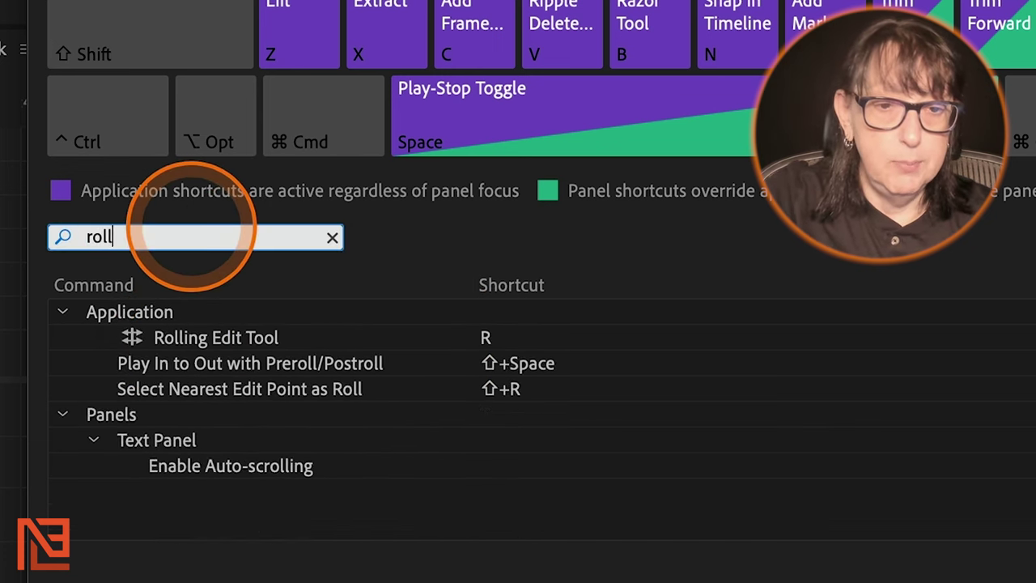
pyautogui.click(187, 260)
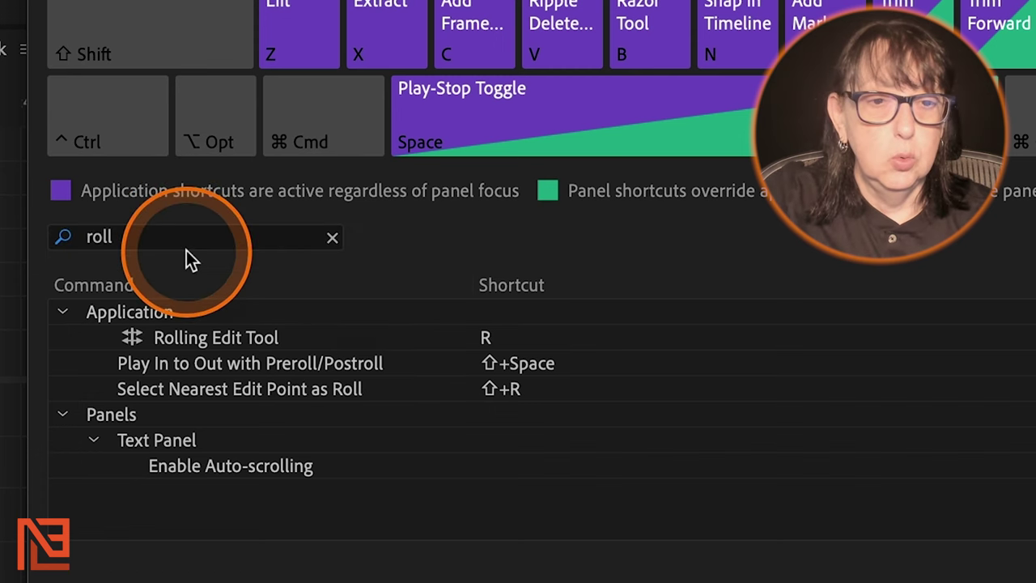
pyautogui.doubleClick(176, 248)
pyautogui.write('ripple')
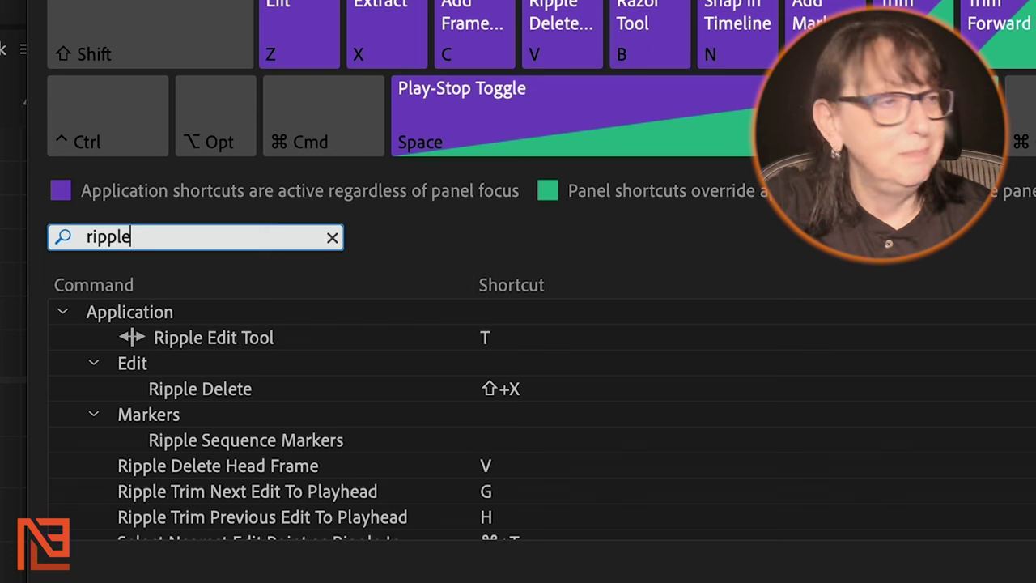
pyautogui.doubleClick(130, 238)
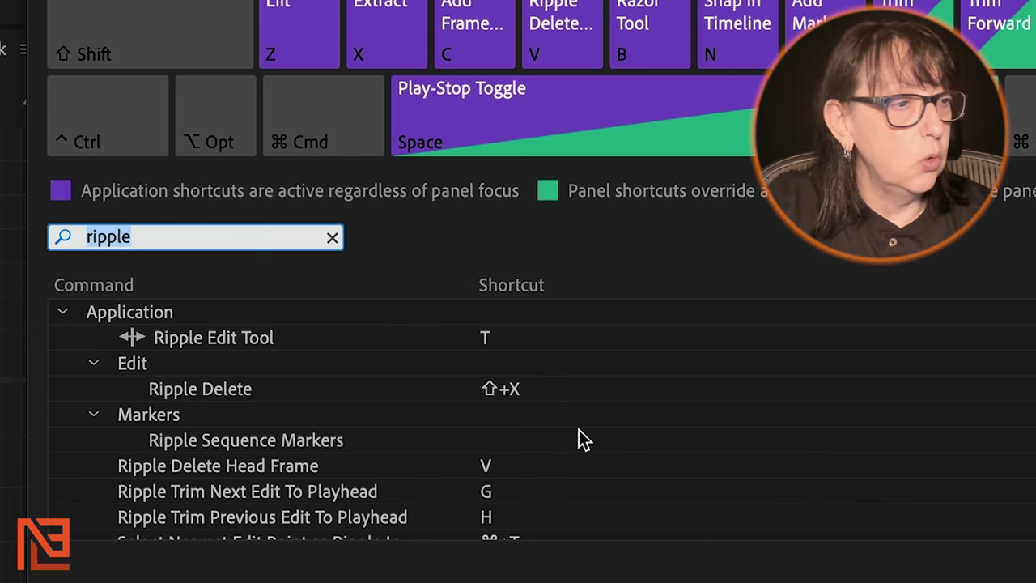
# Step: Filter the shortcut list with 'ripple tr' to show the Ripple Trim commands on G and H
pyautogui.write('ripple trim')
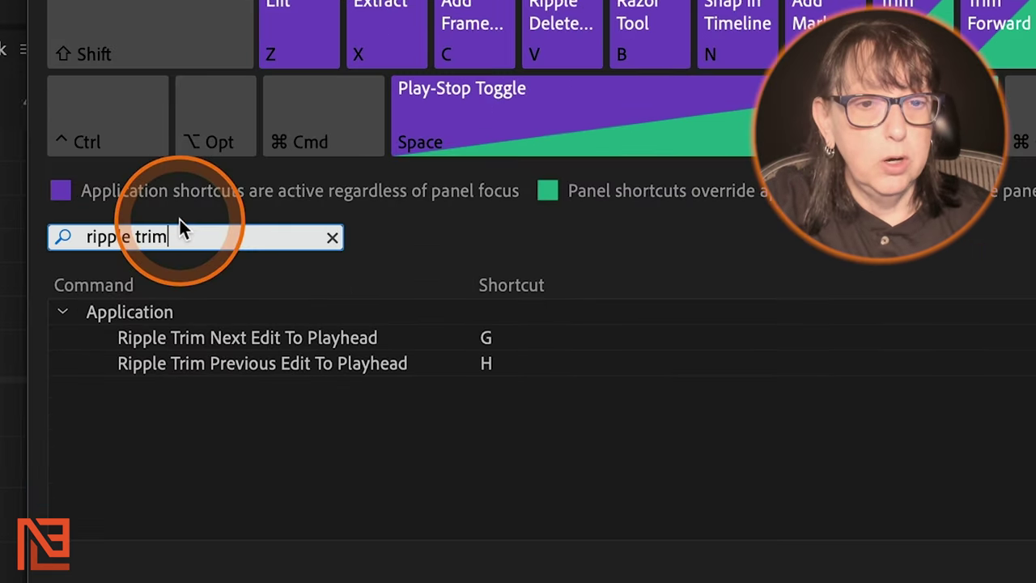
pyautogui.doubleClick(116, 406)
# Step: Filter keyboard shortcuts to 'select nea' to review the five Select Nearest Edit Point commands, then close
pyautogui.press('super+a')
pyautogui.write('select')
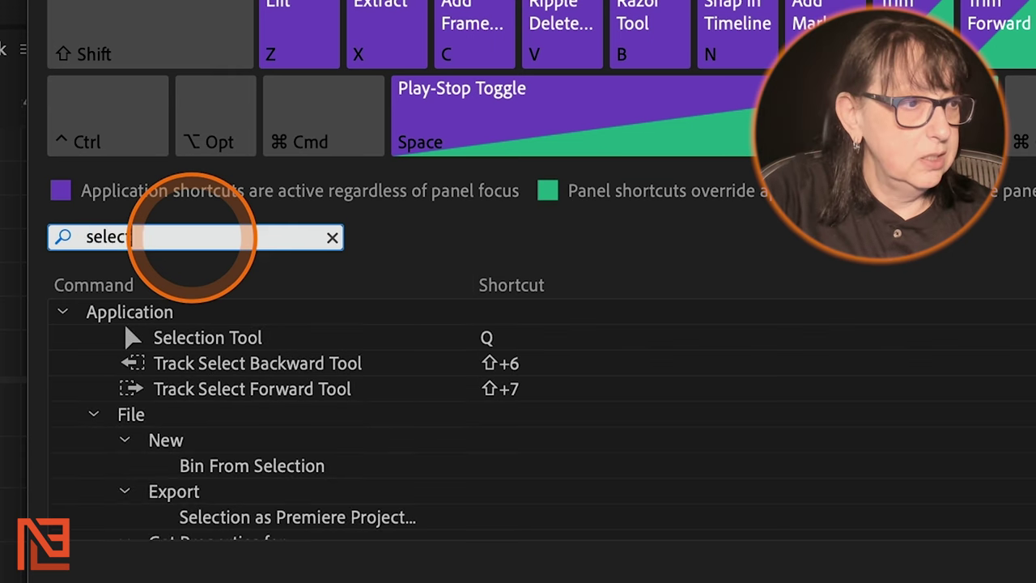
pyautogui.write(' near')
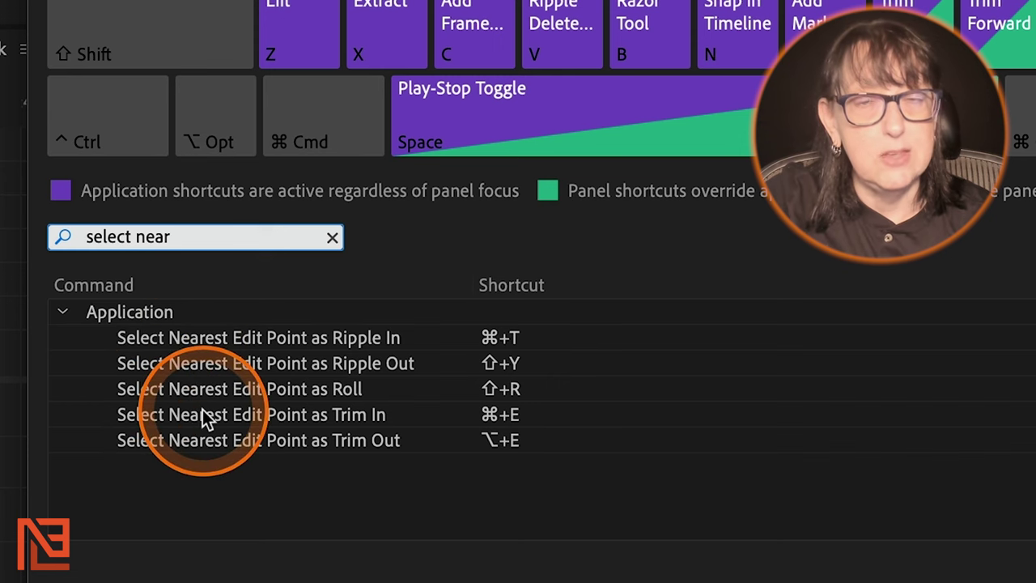
pyautogui.press('BackSpace')
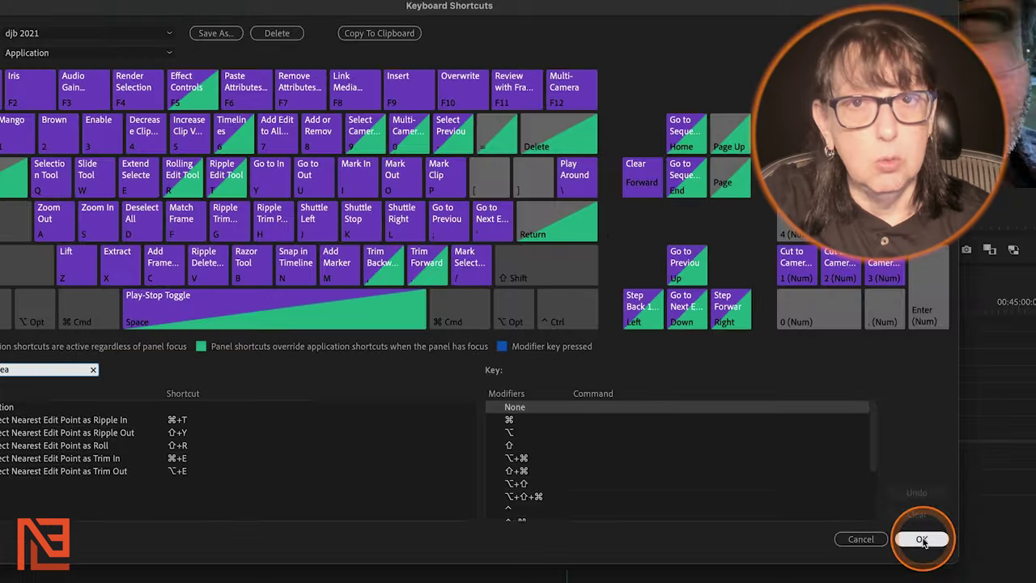
pyautogui.click(925, 539)
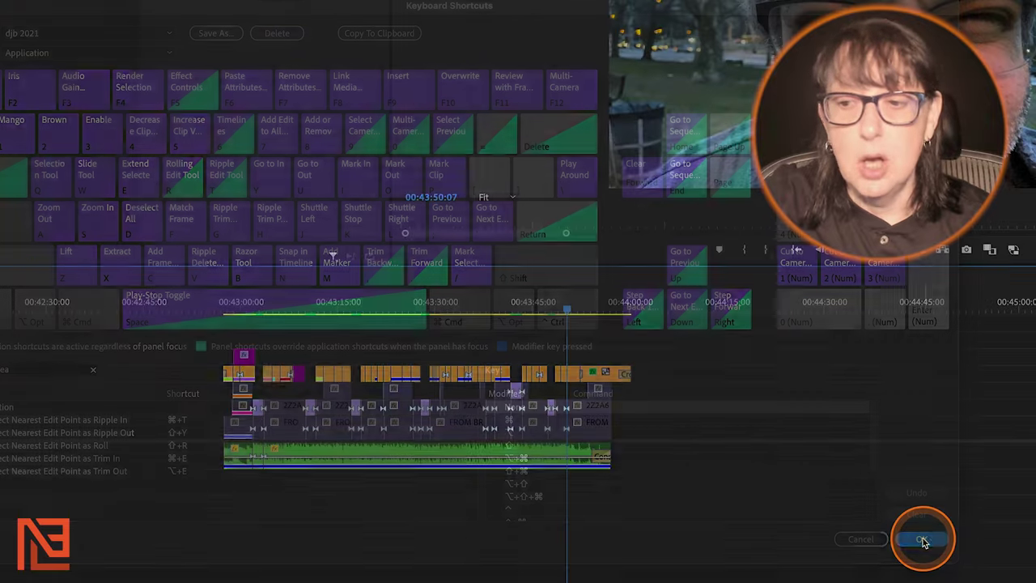
# Step: Scrub the playhead between 00:43:23:07 and 00:43:27:21 while zooming the timeline in
pyautogui.click(412, 302)
pyautogui.press('=')
pyautogui.press('-')
pyautogui.press('=')
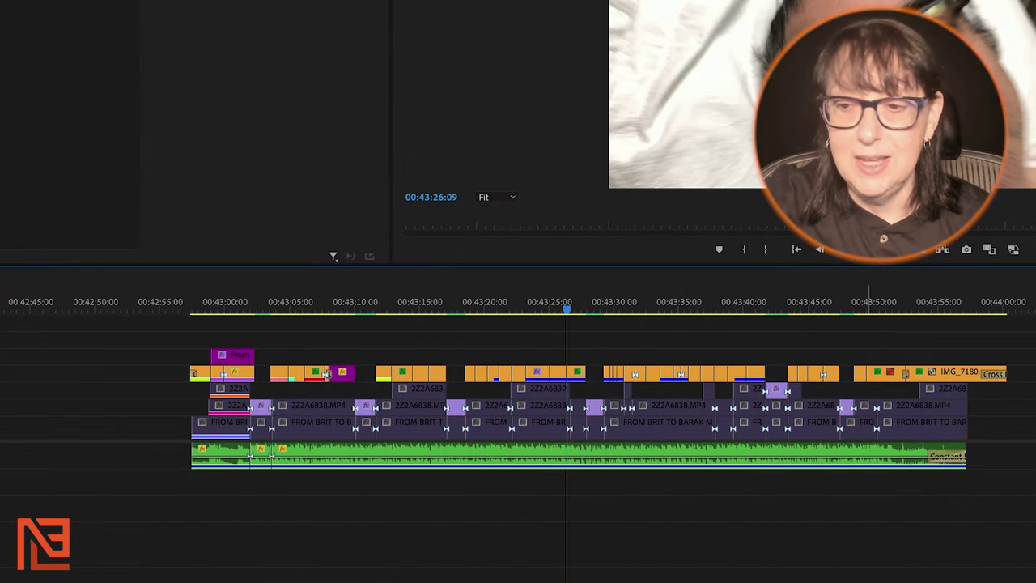
pyautogui.hscroll(5, 518, 404)
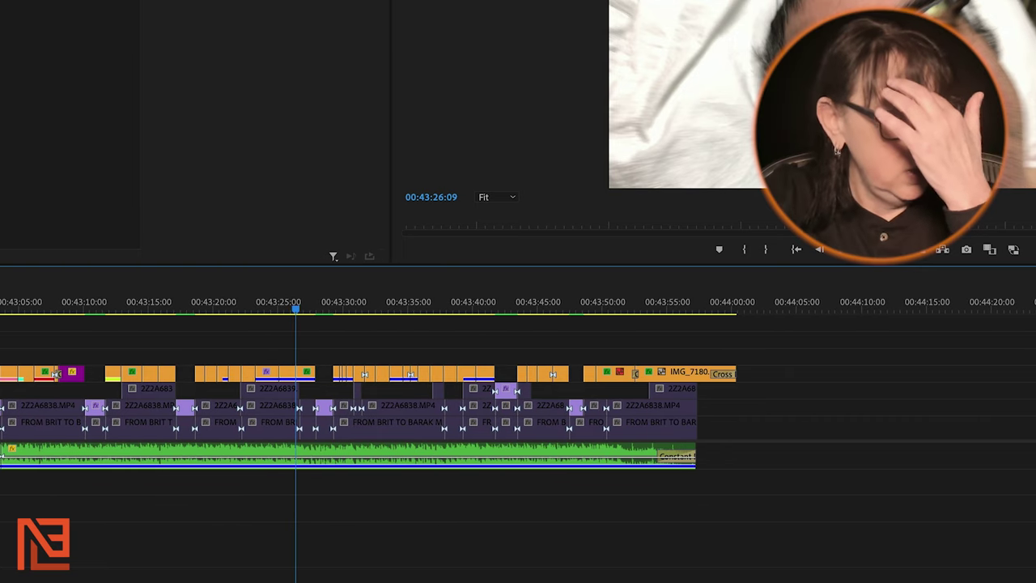
pyautogui.click(314, 306)
pyautogui.hscroll(-4, 315, 306)
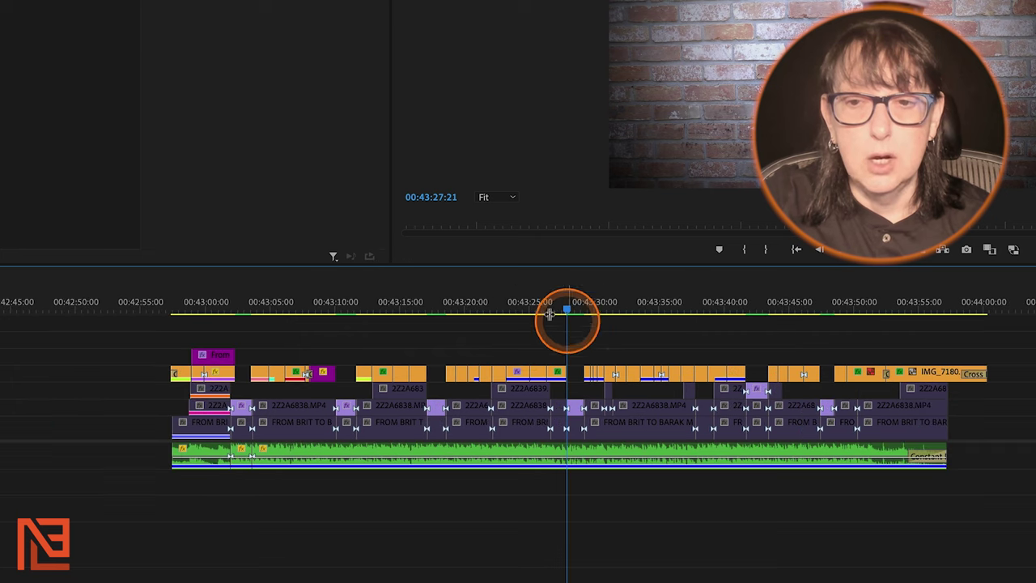
pyautogui.click(509, 305)
pyautogui.press('=')
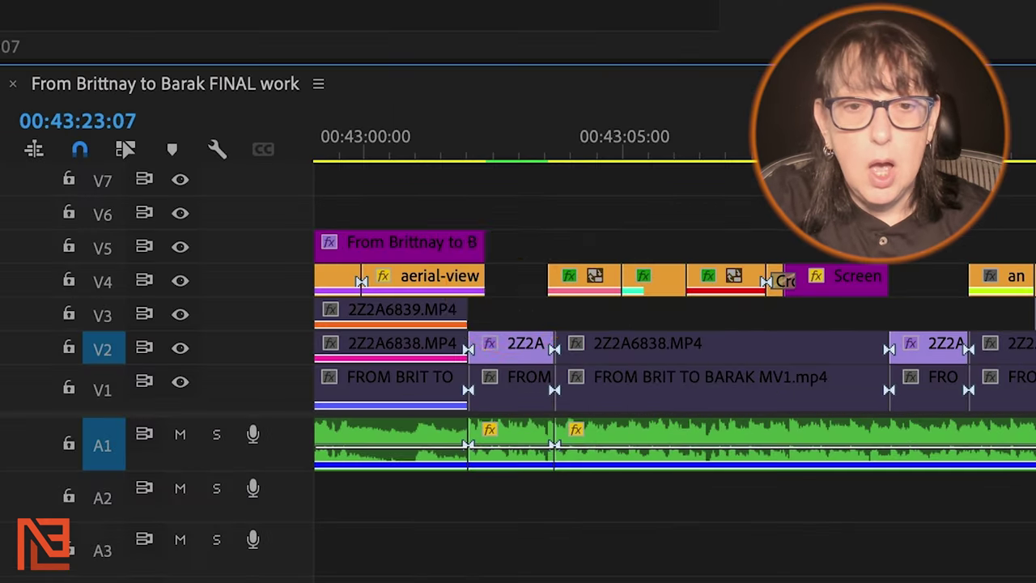
# Step: Target track V4 instead of V2 and park the playhead at the Screen-Shot clip's start
pyautogui.click(106, 283)
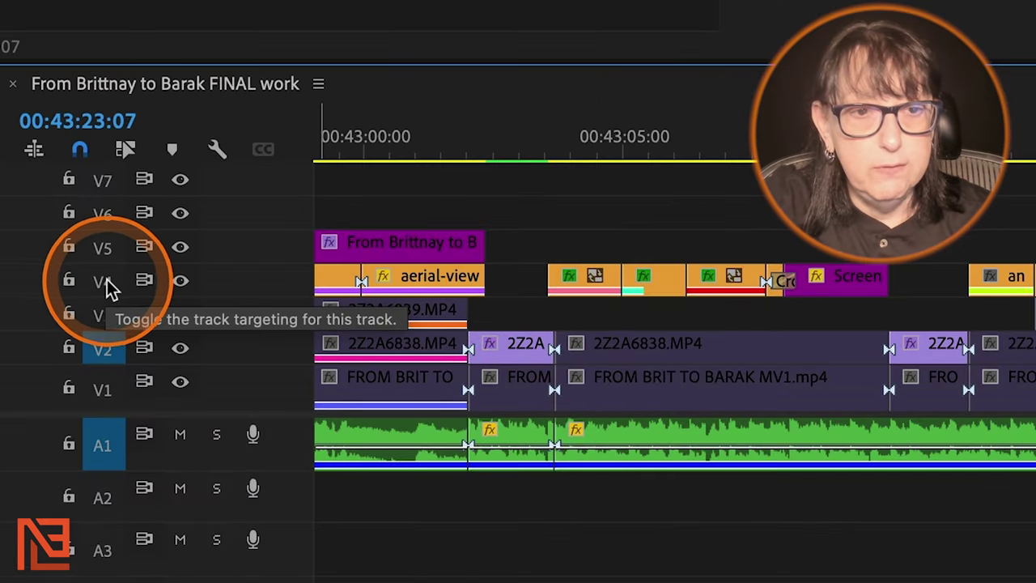
pyautogui.click(101, 356)
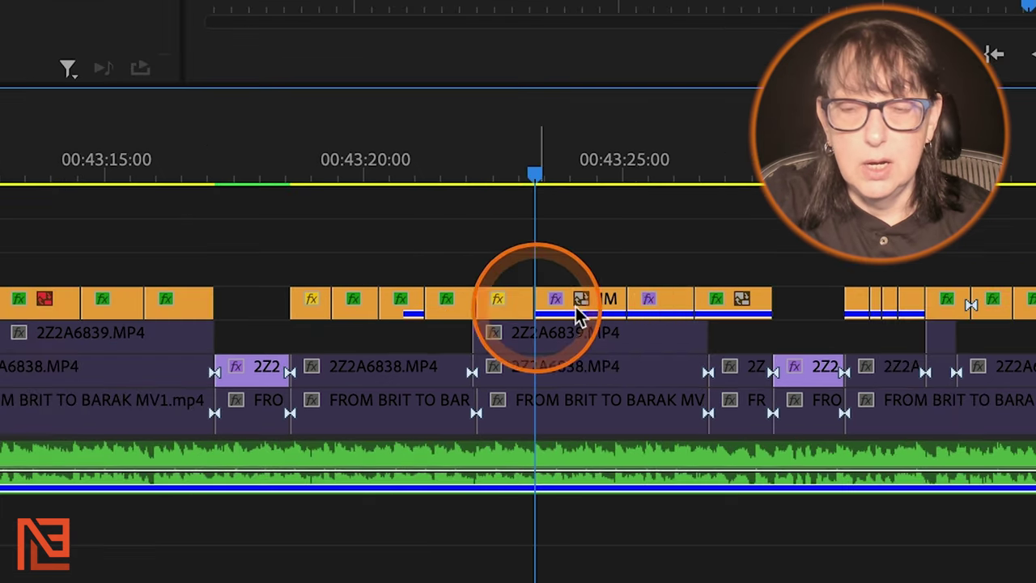
pyautogui.click(45, 173)
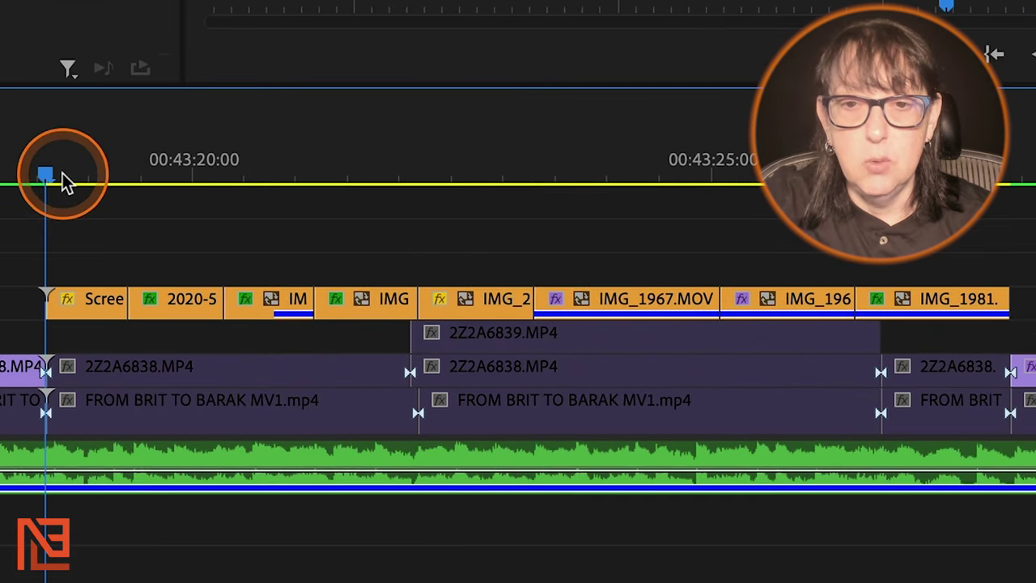
# Step: Trial-extend the Screen-Shot clip's start earlier twice, undoing each trim
pyautogui.press('=')
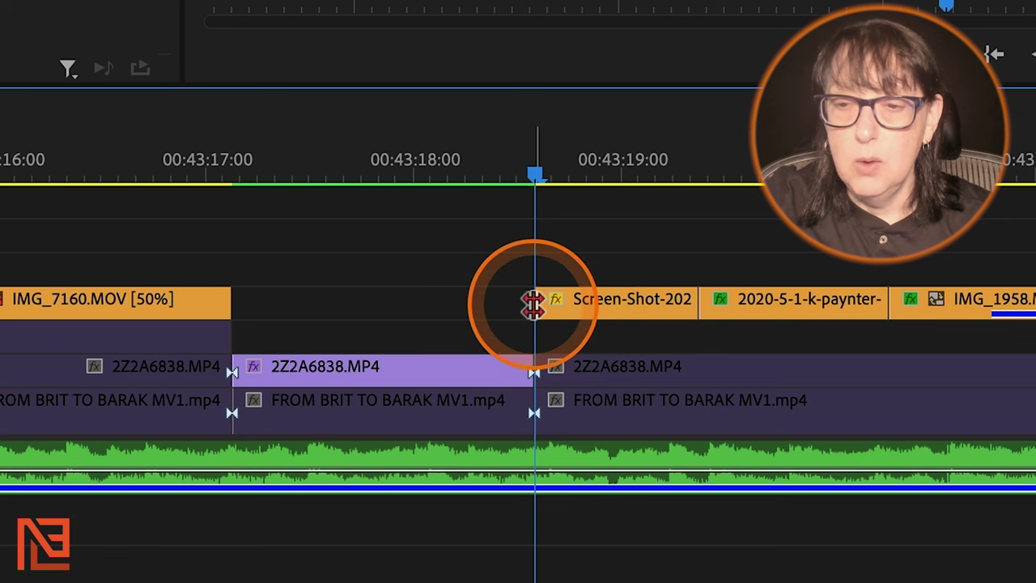
pyautogui.moveTo(534, 300); pyautogui.dragTo(404, 301)
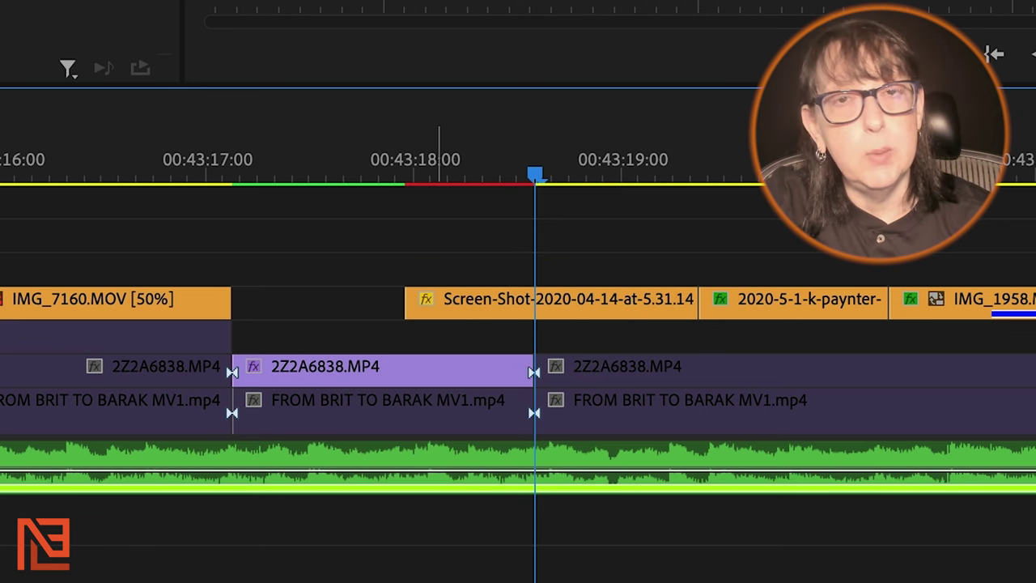
pyautogui.hotkey('ctrl', 'z')
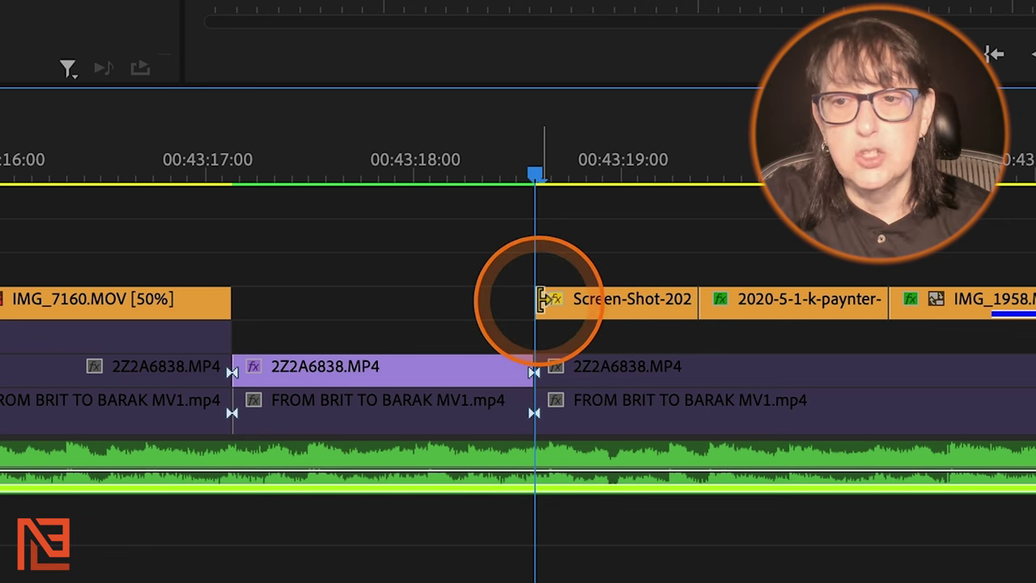
pyautogui.moveTo(536, 300); pyautogui.dragTo(431, 301)
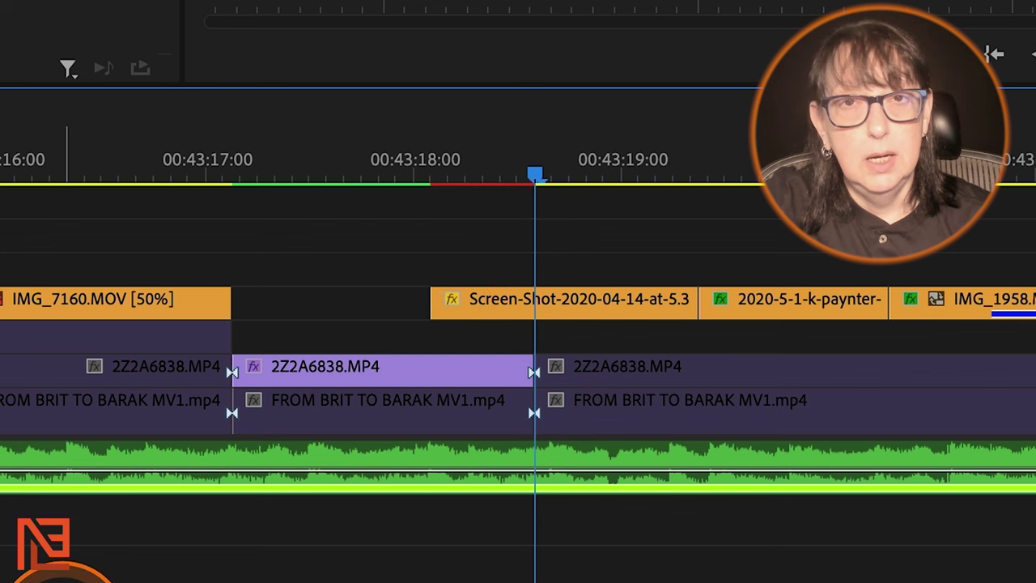
pyautogui.hotkey('ctrl', 'z')
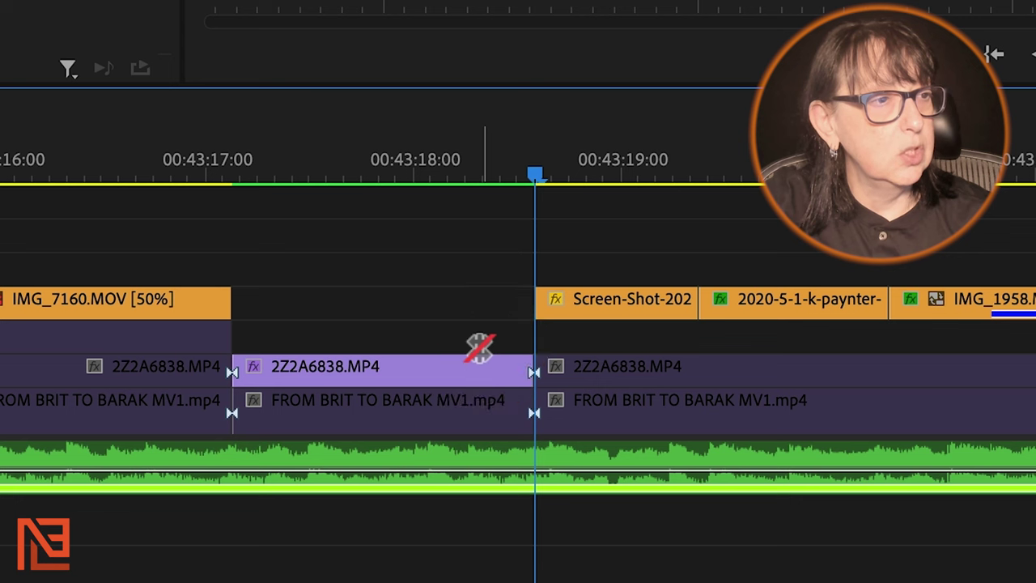
# Step: Select the Screen-Shot in-point edit, then trial-trim and ripple-extend it, undoing both
pyautogui.moveTo(476, 342); pyautogui.dragTo(528, 300)
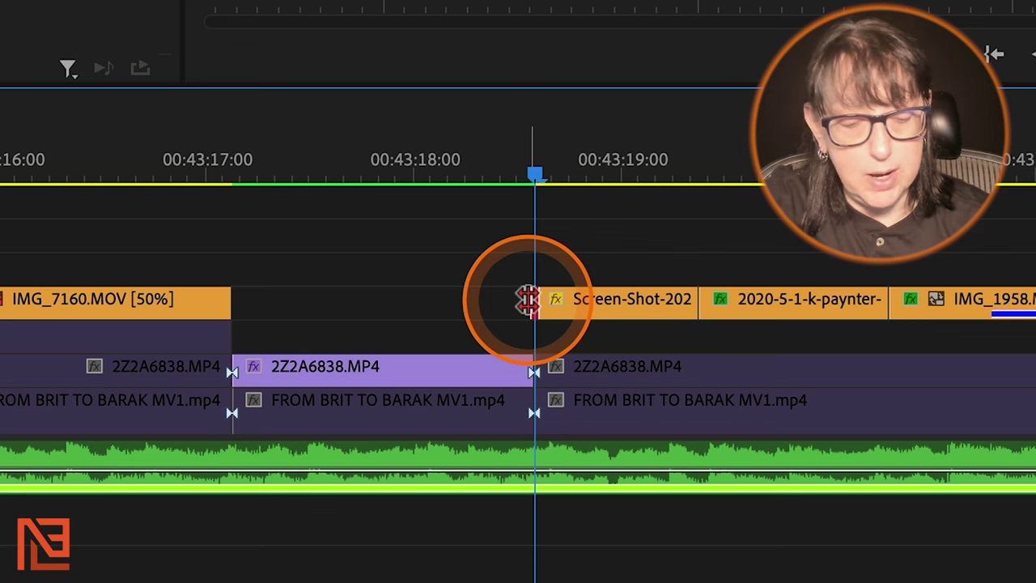
pyautogui.moveTo(528, 300)
pyautogui.mouseDown()
pyautogui.moveTo(567, 291)
pyautogui.moveTo(462, 301)
pyautogui.moveTo(537, 302)
pyautogui.mouseUp()
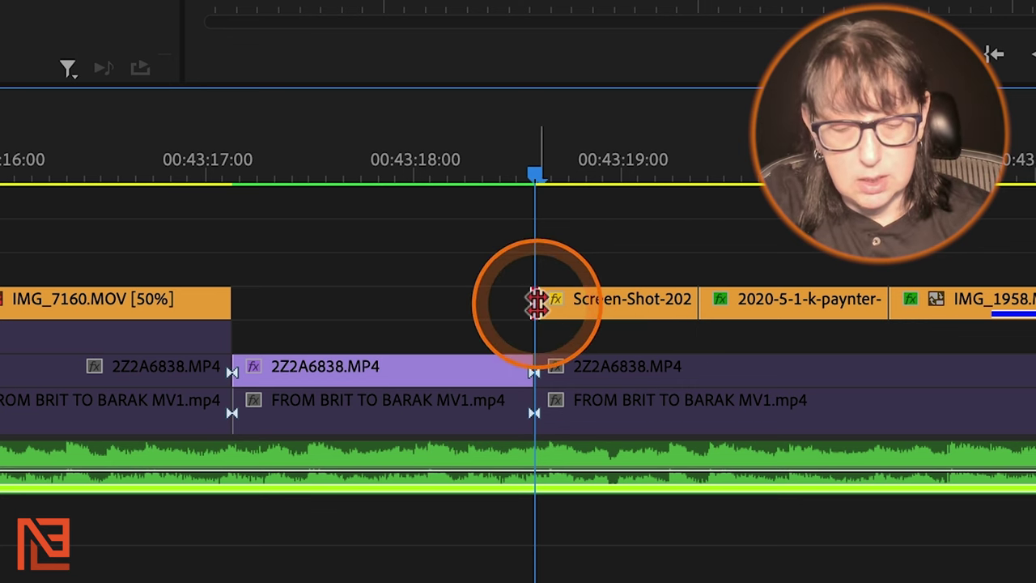
pyautogui.click(532, 301)
pyautogui.moveTo(235, 303); pyautogui.dragTo(386, 298)
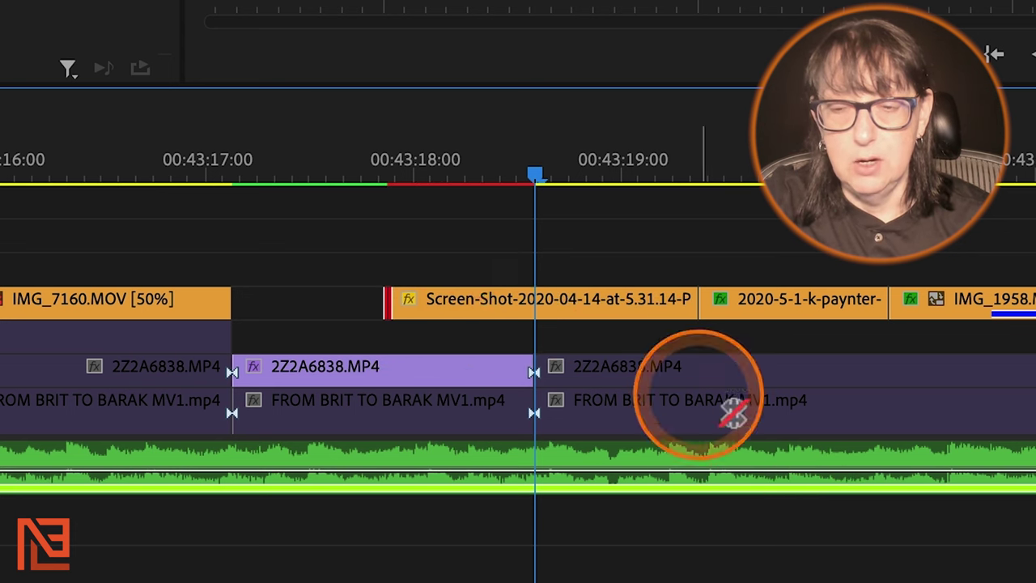
pyautogui.hotkey('ctrl', 'z')
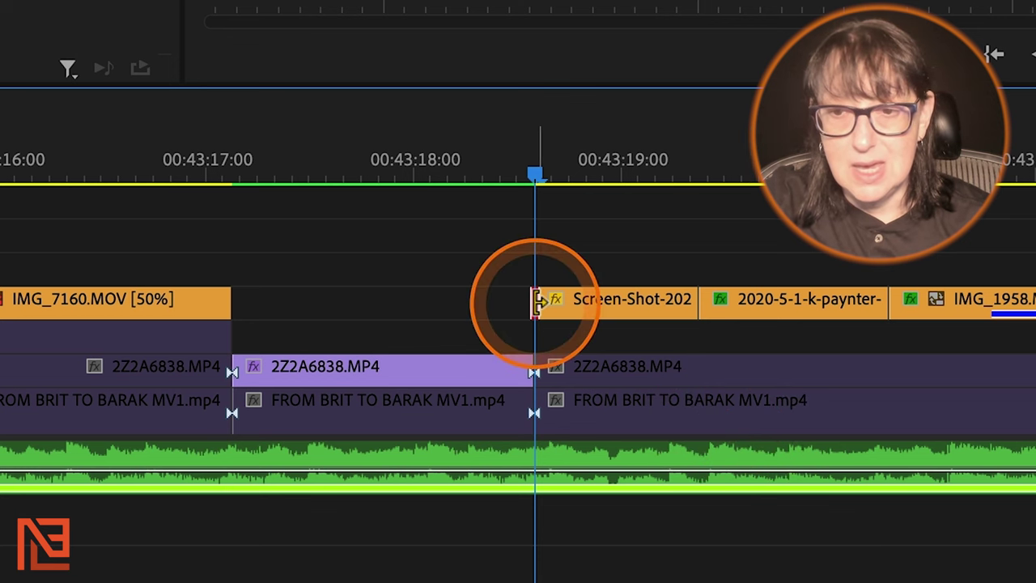
pyautogui.moveTo(538, 299); pyautogui.dragTo(558, 292)
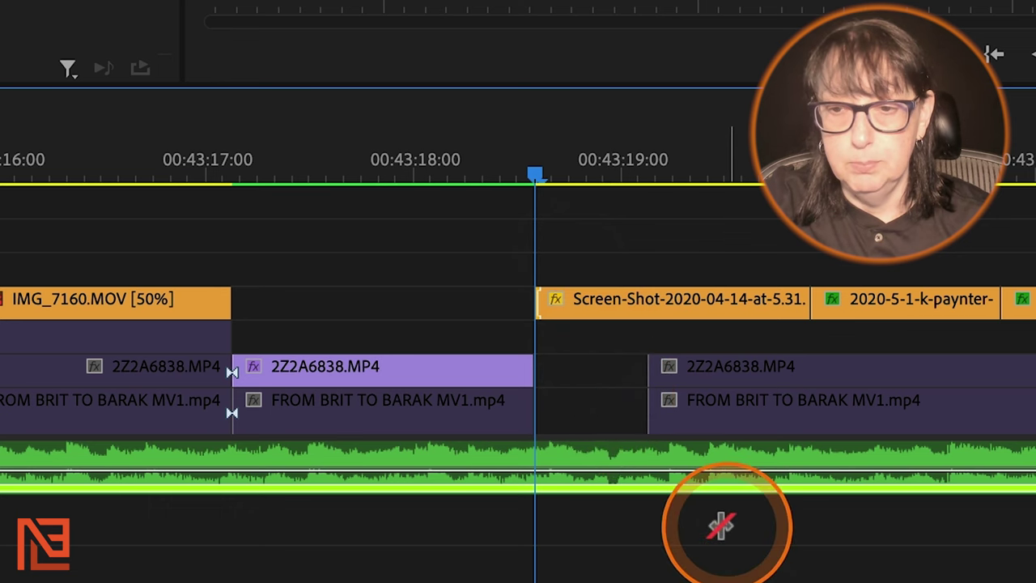
pyautogui.hotkey('ctrl', 'z')
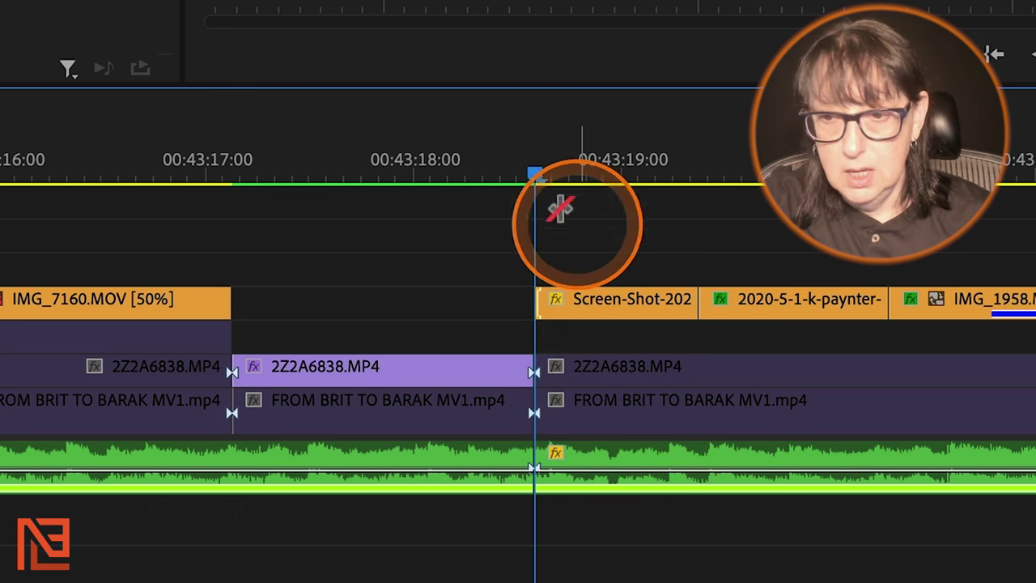
# Step: Push the clips after the playhead later, zooming the timeline in and out
pyautogui.press('=')
pyautogui.press('-')
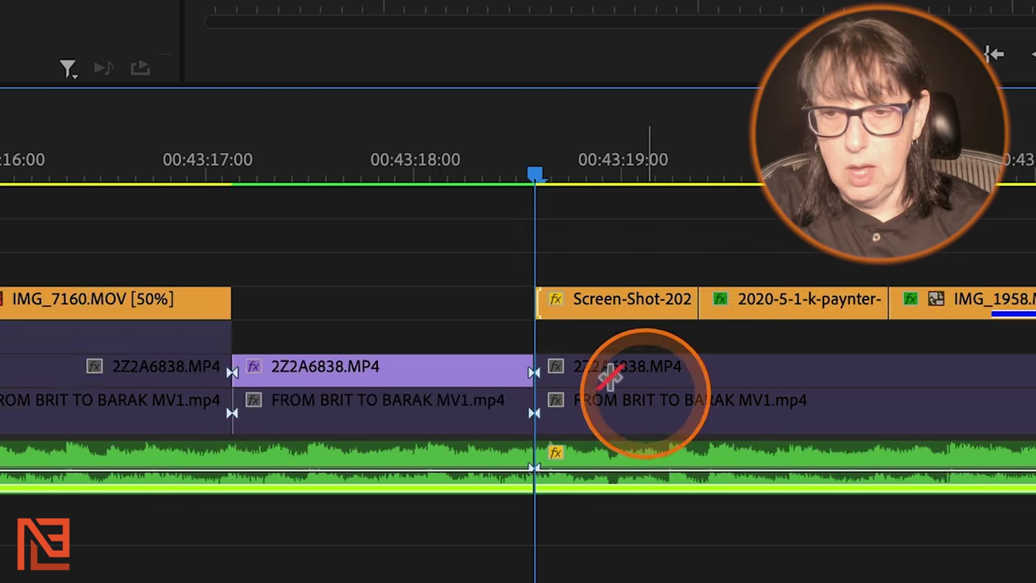
pyautogui.click(619, 451)
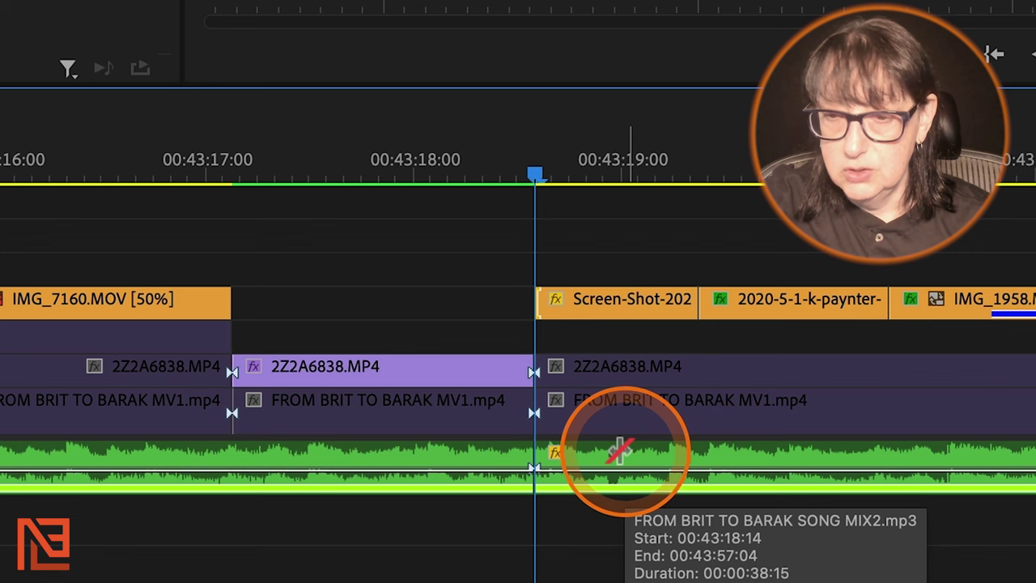
pyautogui.moveTo(619, 450); pyautogui.dragTo(749, 518)
pyautogui.press('-')
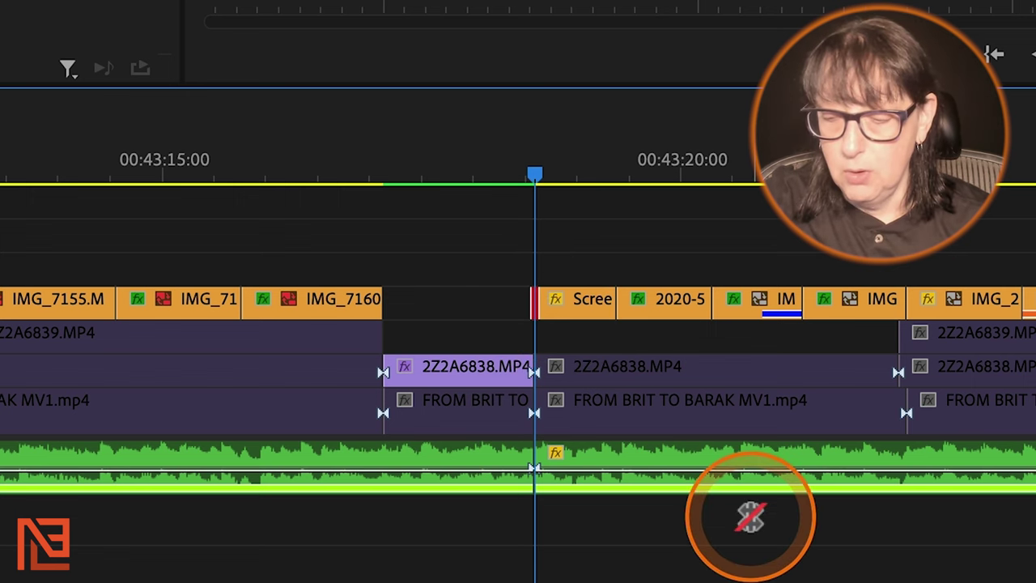
pyautogui.moveTo(749, 518); pyautogui.dragTo(750, 518)
pyautogui.click(750, 518)
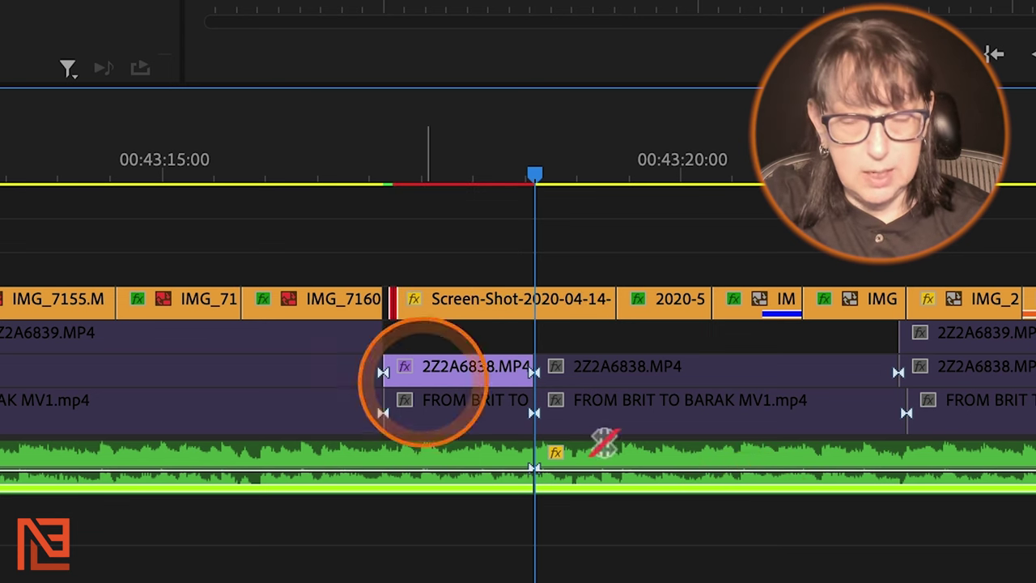
pyautogui.hotkey('ctrl', 'z')
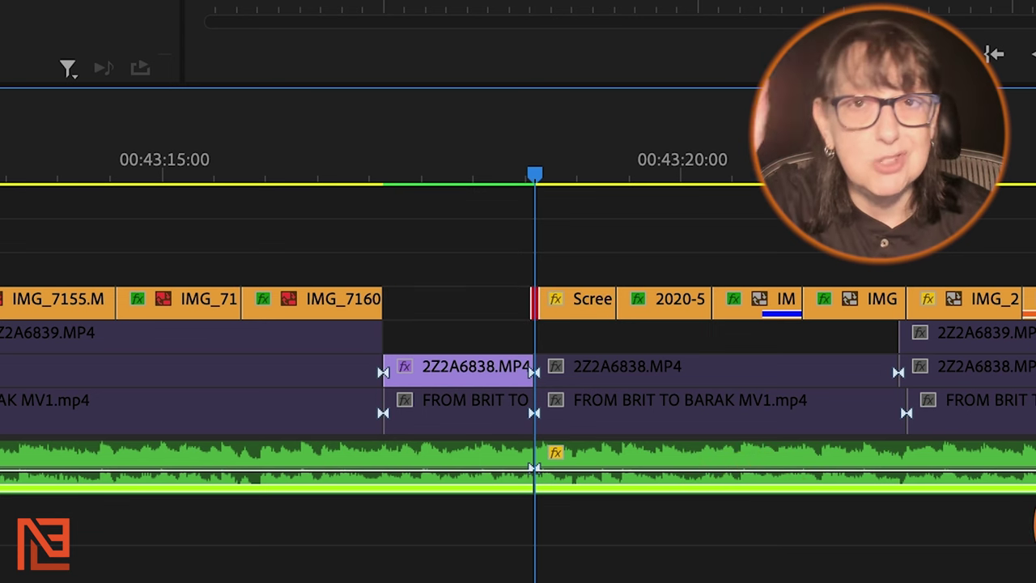
pyautogui.moveTo(763, 412); pyautogui.dragTo(605, 470)
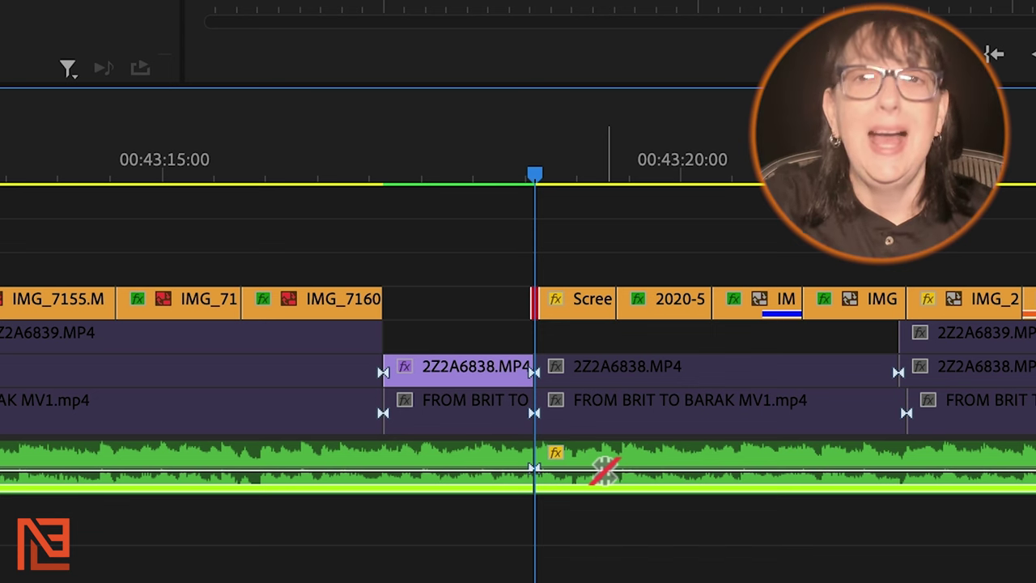
pyautogui.moveTo(607, 468); pyautogui.dragTo(589, 372)
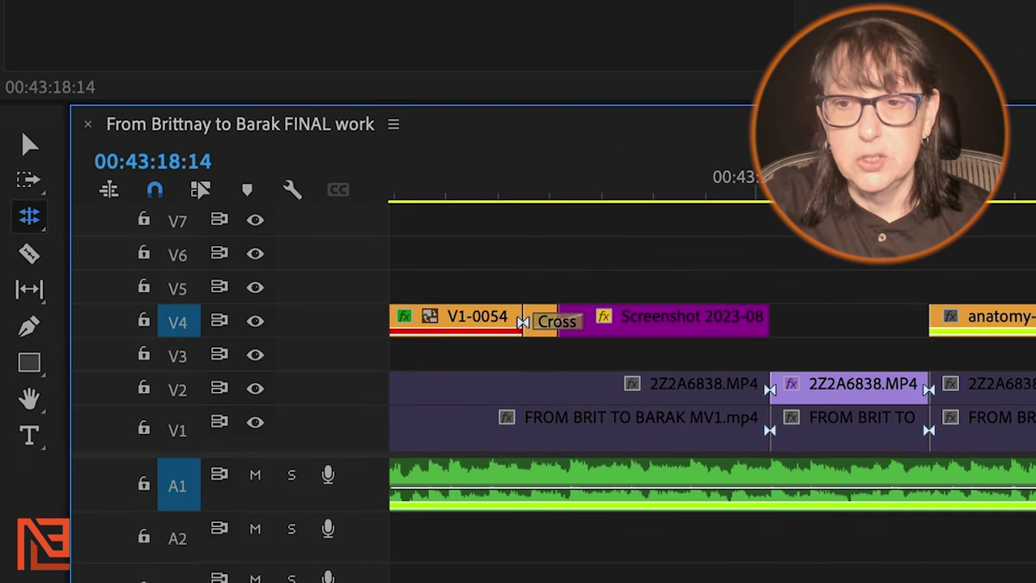
# Step: With the selection tool, target V2 and V1 instead of A1 and select the edit at the playhead
pyautogui.press('v')
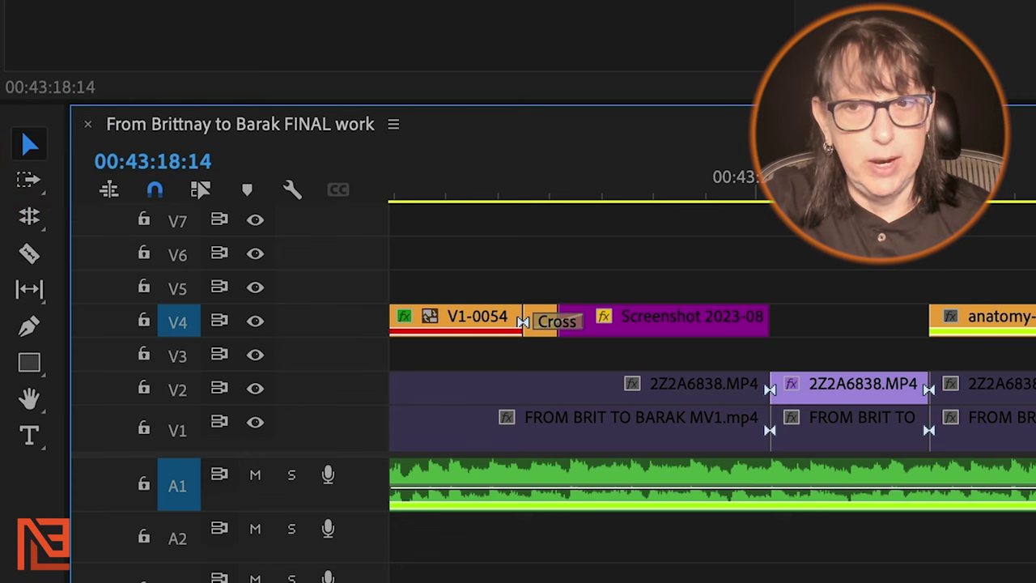
pyautogui.click(458, 305)
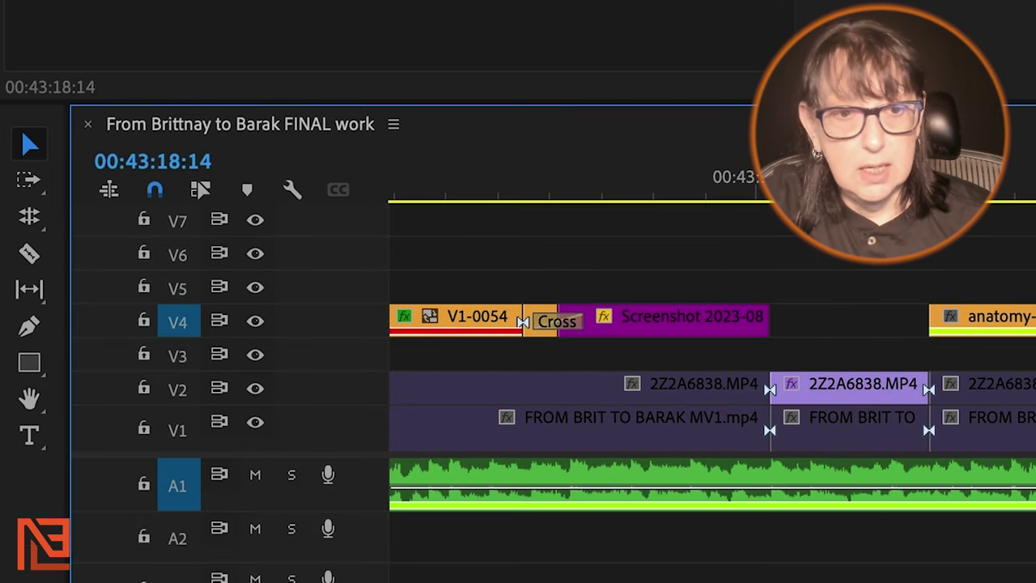
pyautogui.click(174, 490)
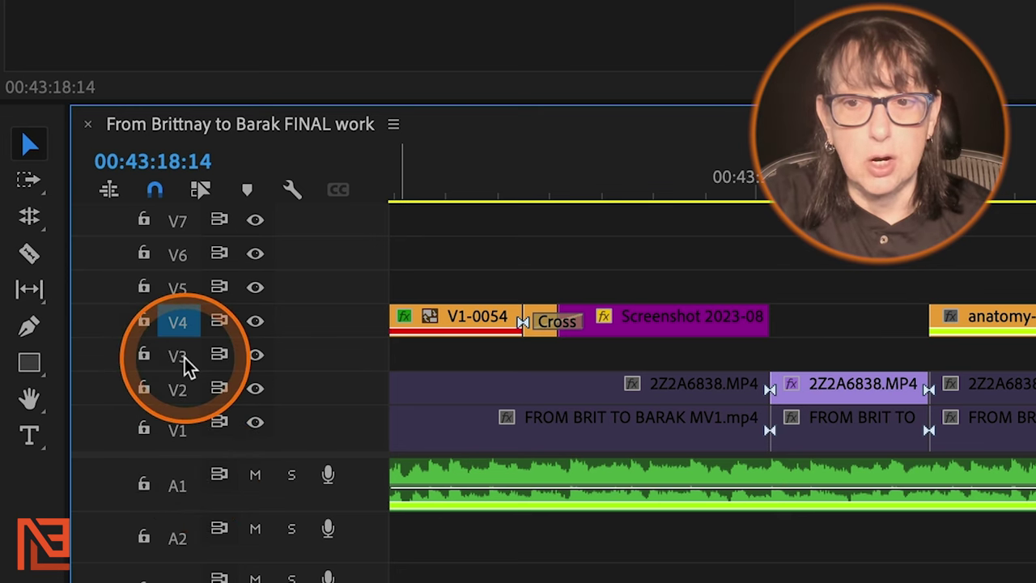
pyautogui.click(179, 392)
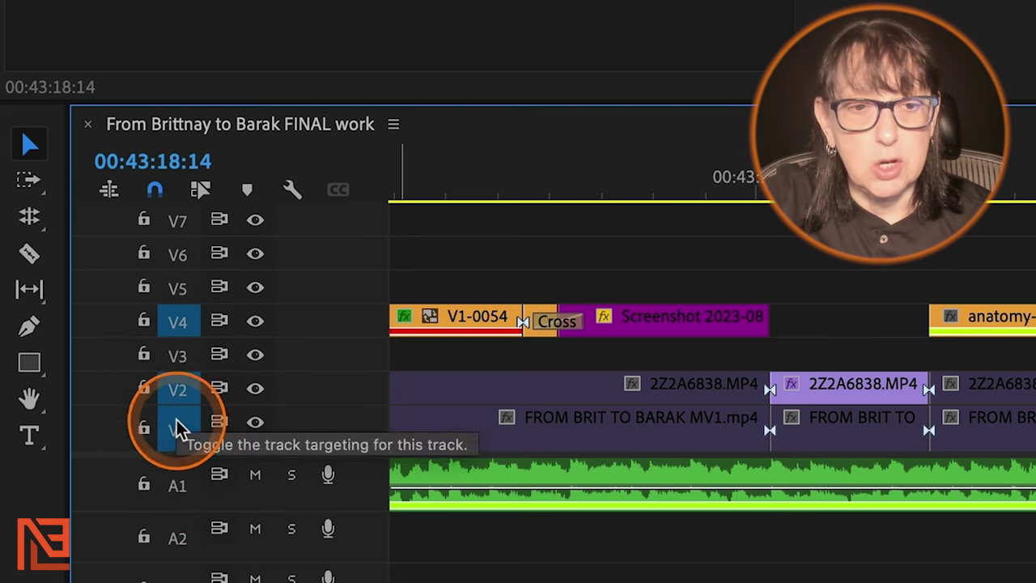
pyautogui.click(177, 427)
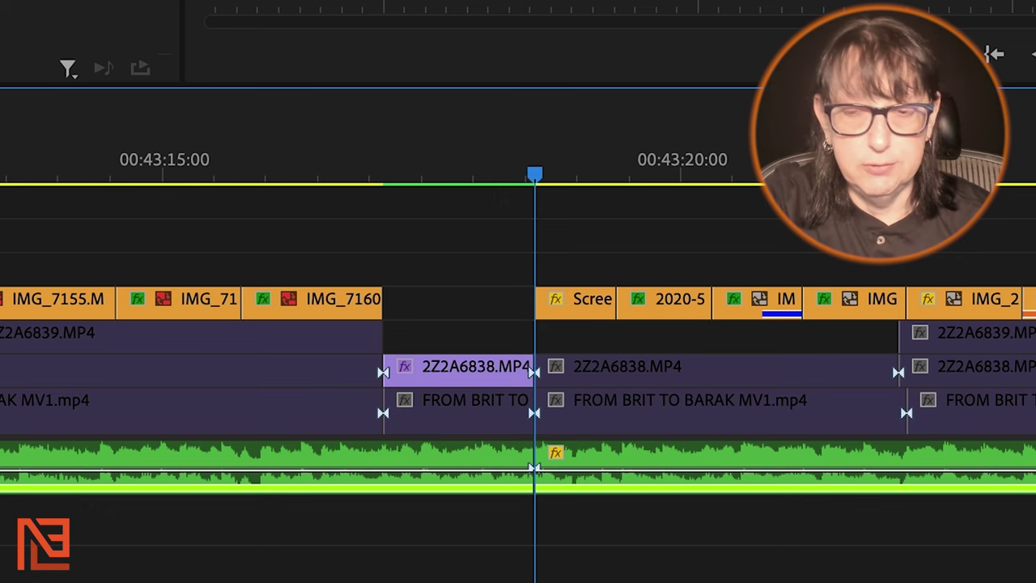
pyautogui.press('t')
# Step: Turn off V1 targeting and clear the edit-point selection
pyautogui.click(146, 373)
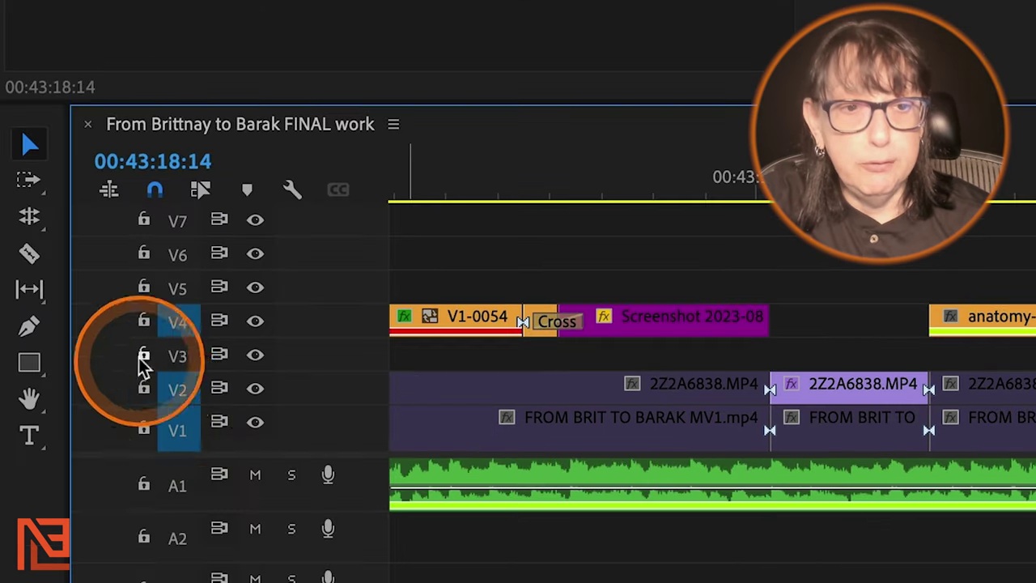
pyautogui.click(552, 287)
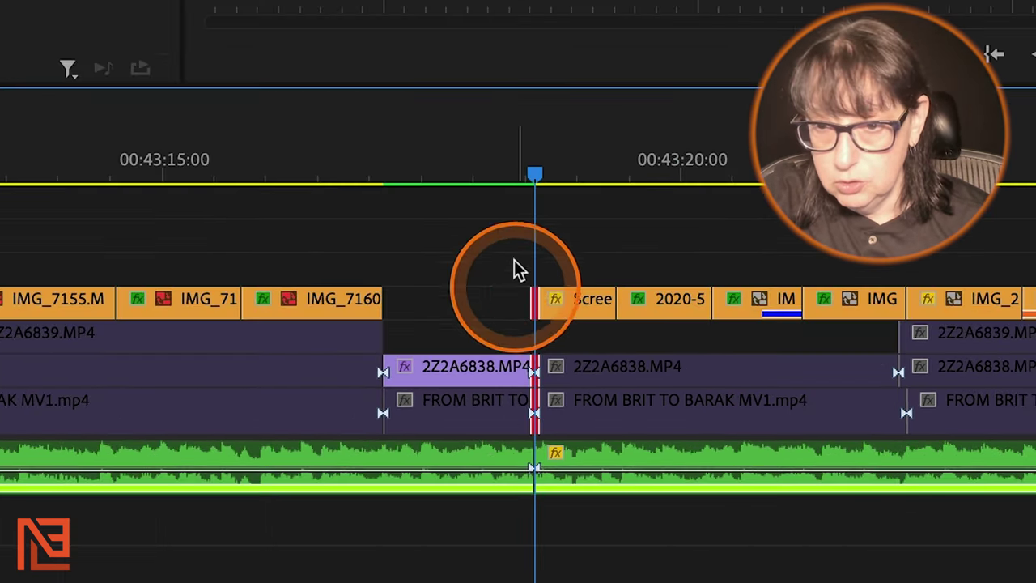
pyautogui.click(178, 397)
pyautogui.click(178, 433)
pyautogui.click(161, 564)
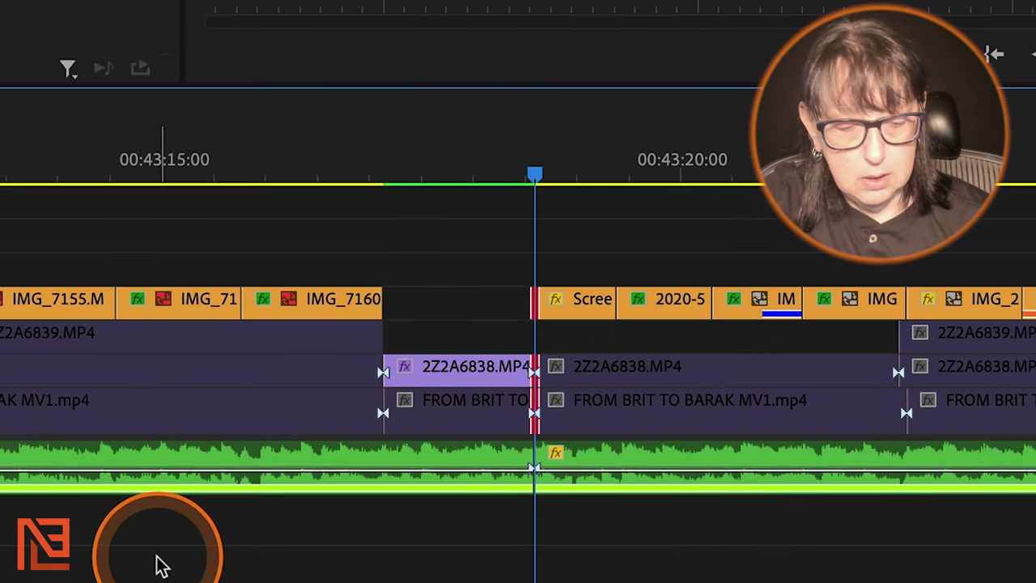
pyautogui.click(495, 573)
pyautogui.click(494, 400)
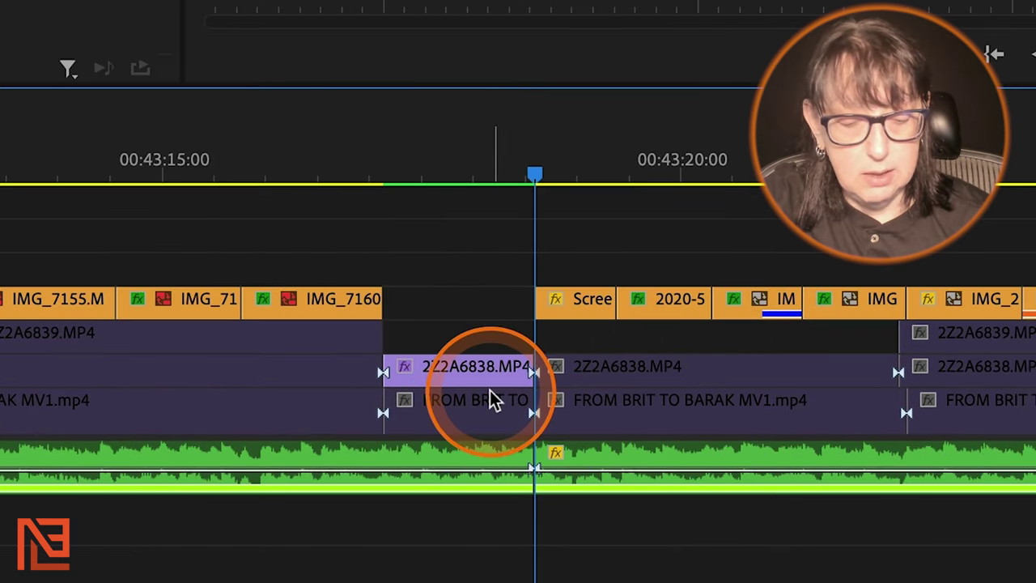
# Step: Retarget V4, V2 and V1, select the nearest edit points, and cut the targeted clips at the playhead
pyautogui.hotkey('shift', 't')
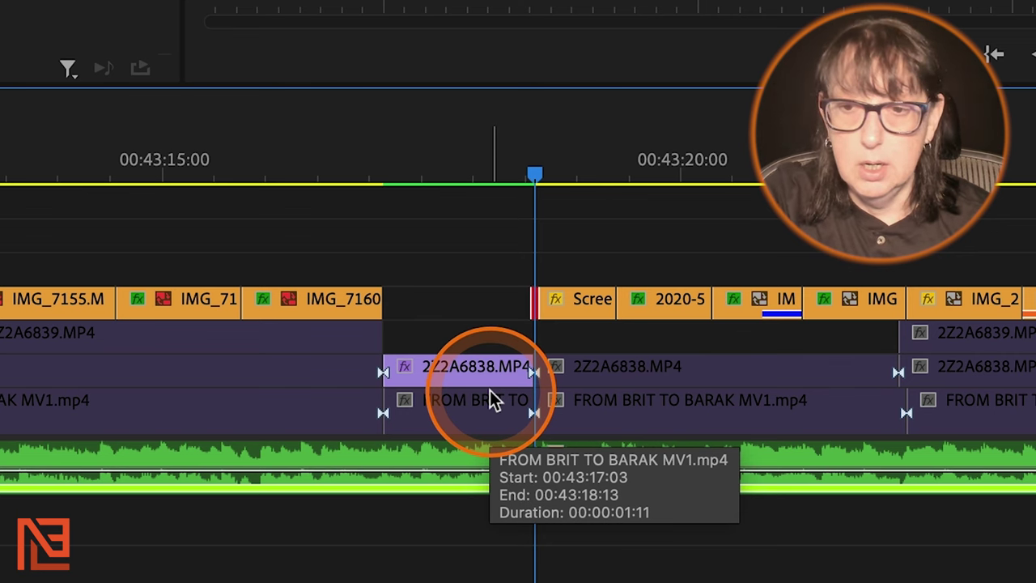
pyautogui.click(502, 306)
pyautogui.click(203, 327)
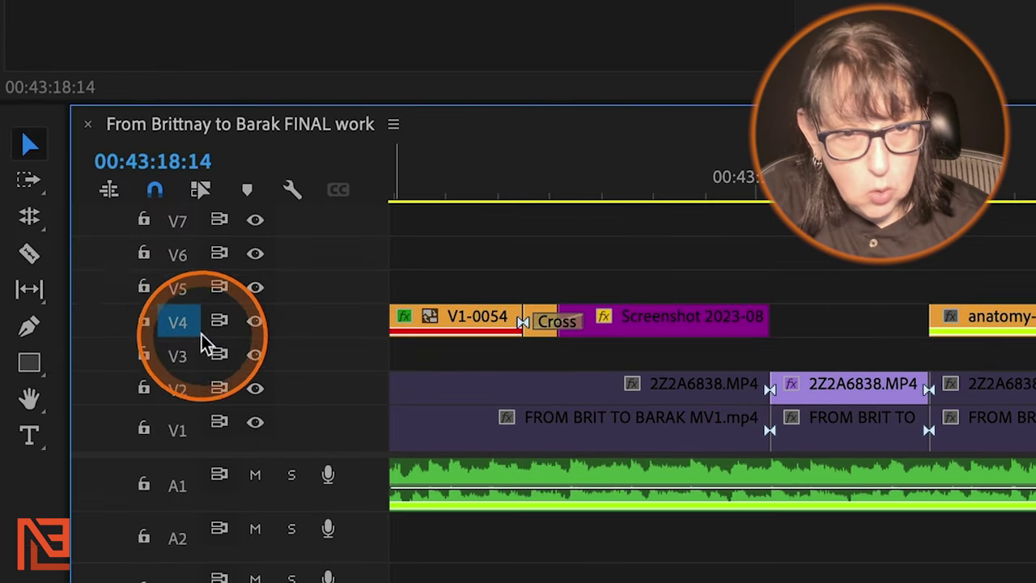
pyautogui.click(694, 320)
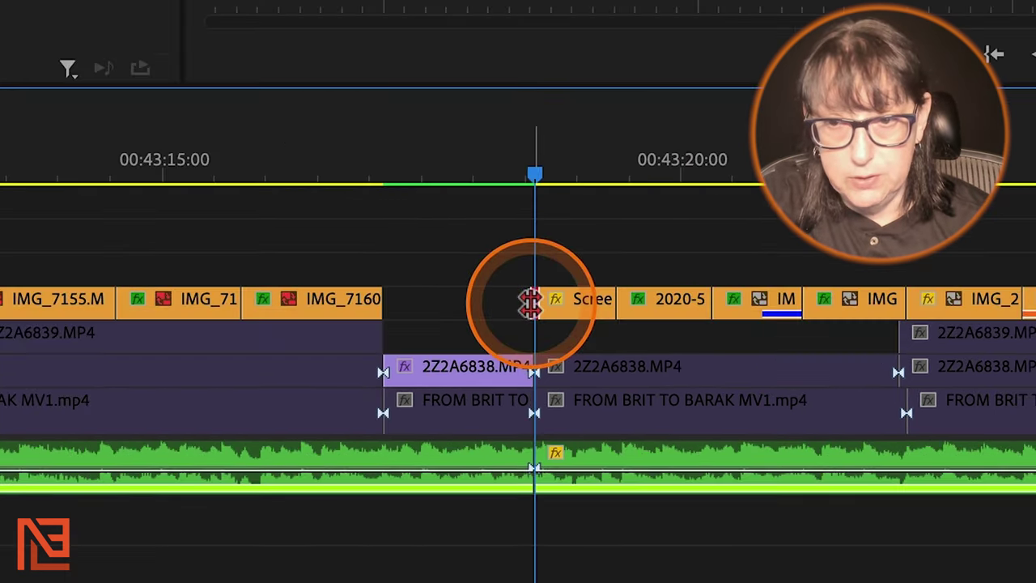
pyautogui.click(184, 389)
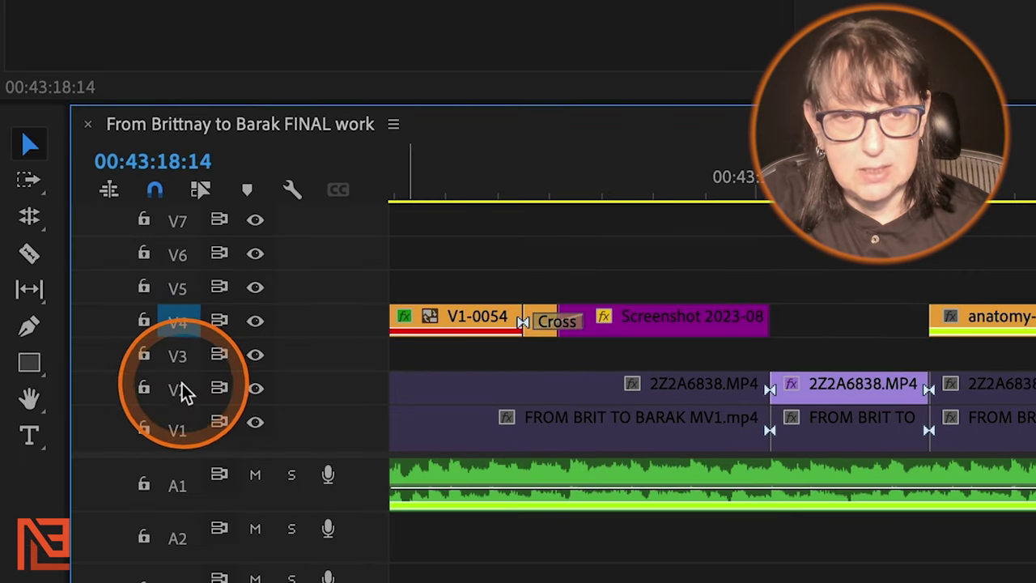
pyautogui.click(183, 325)
pyautogui.click(180, 395)
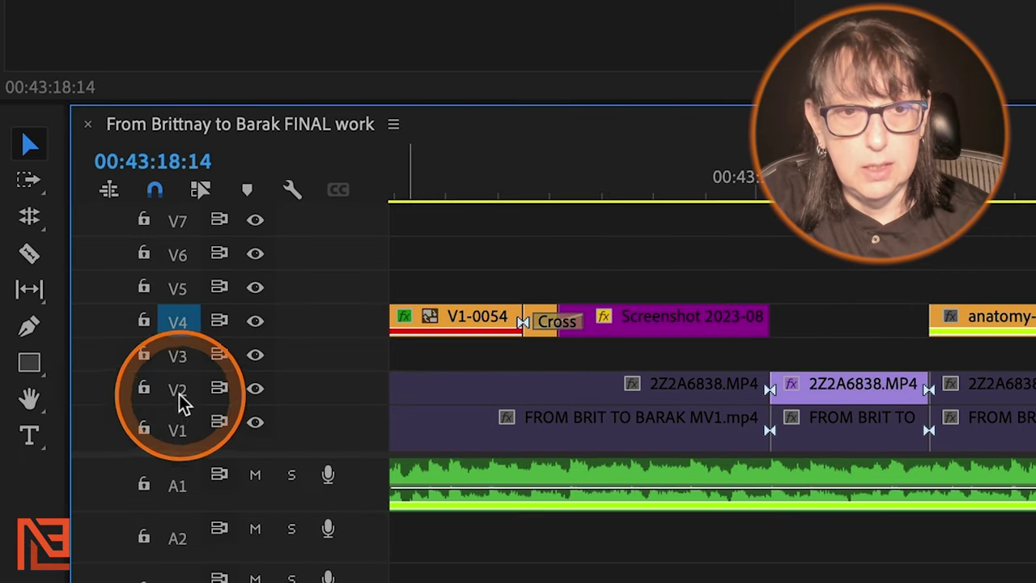
pyautogui.click(182, 425)
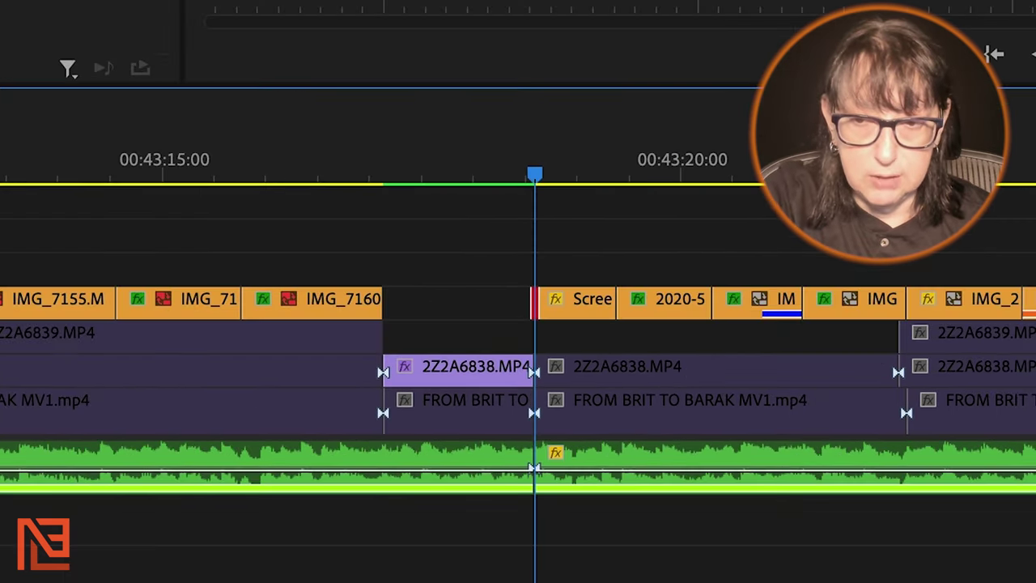
pyautogui.hotkey('ctrl', 'k')
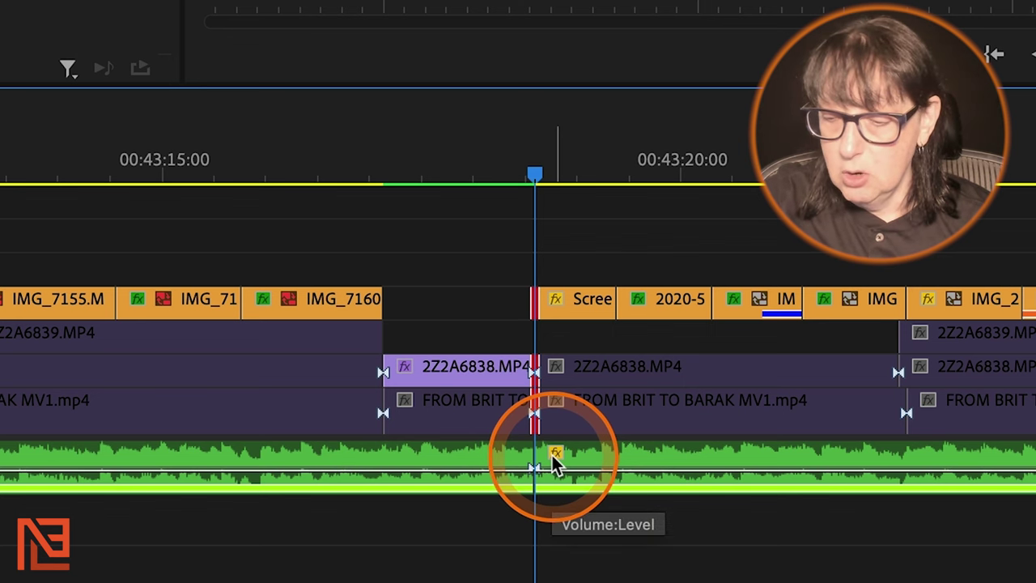
pyautogui.hotkey('ctrl', 'z')
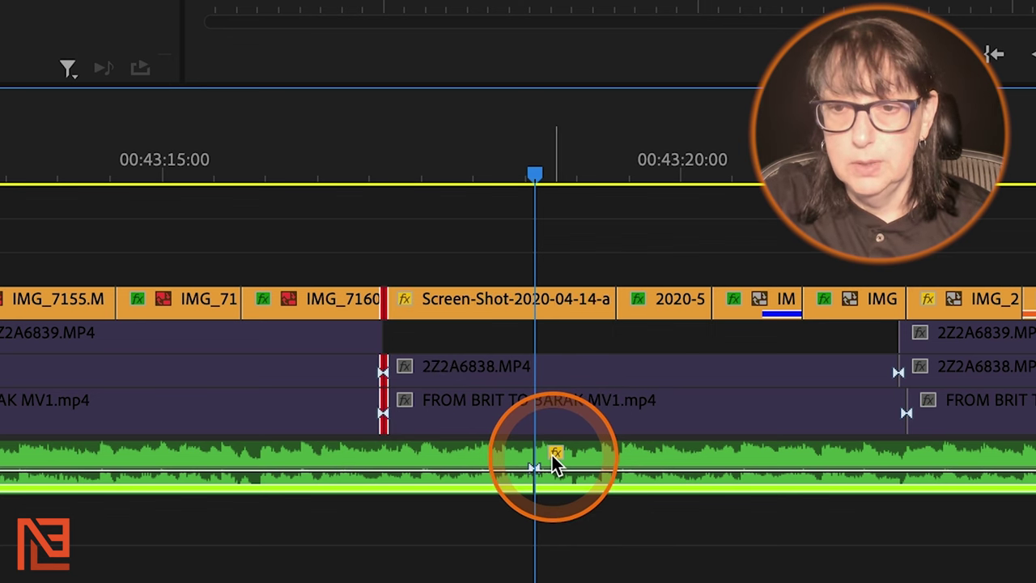
pyautogui.hotkey('ctrl', 'shift', 'z')
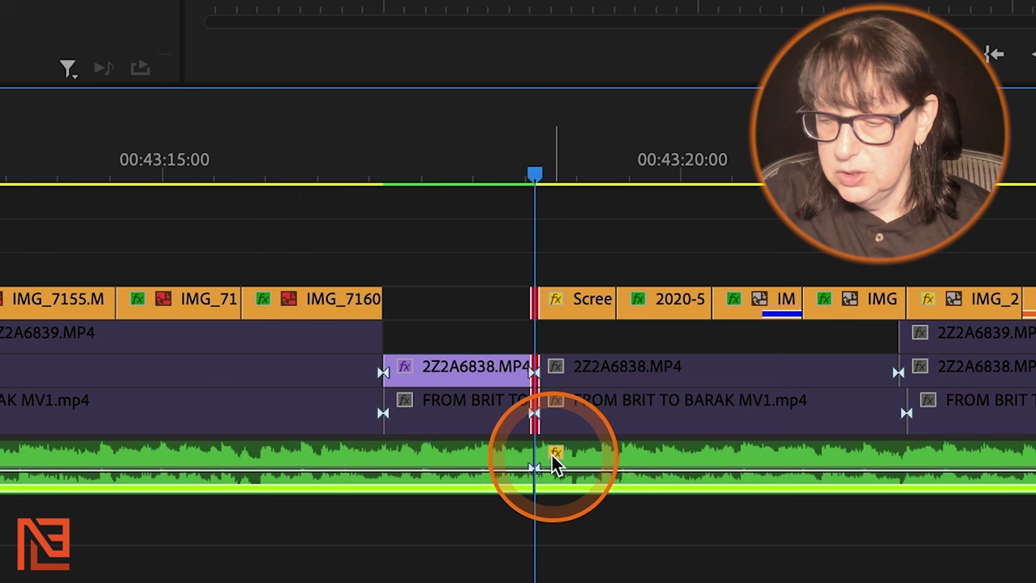
pyautogui.hotkey('ctrl', 'shift', 'z')
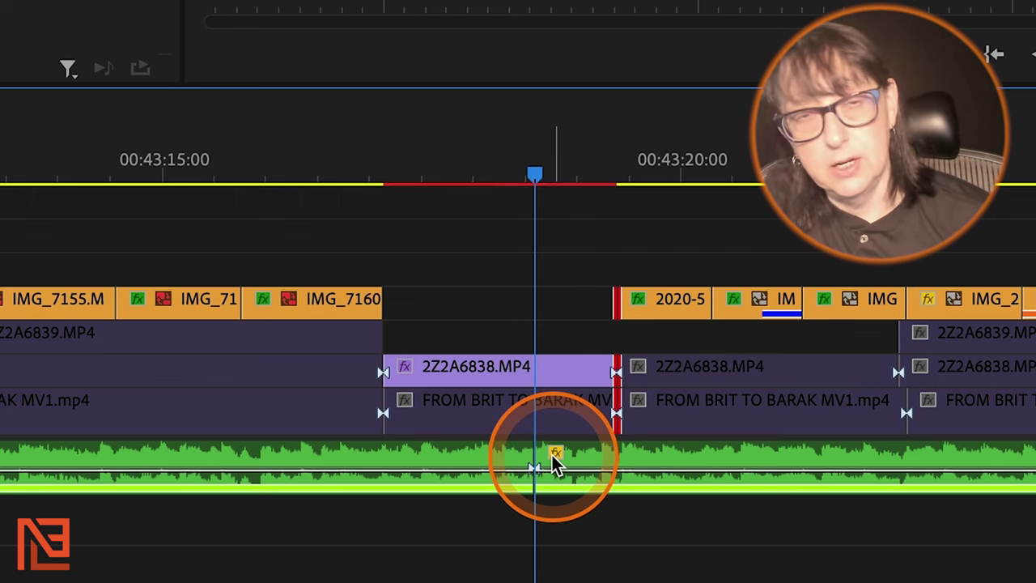
pyautogui.hotkey('ctrl', 'z')
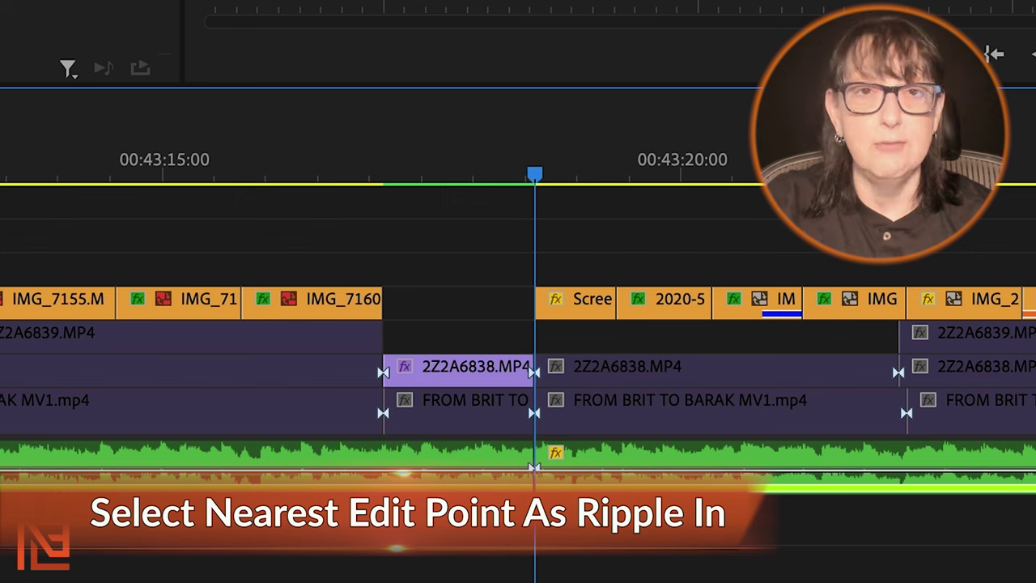
# Step: Select the nearest edit point as Ripple In, then undo the ripple trim
pyautogui.hotkey('shift', '[')
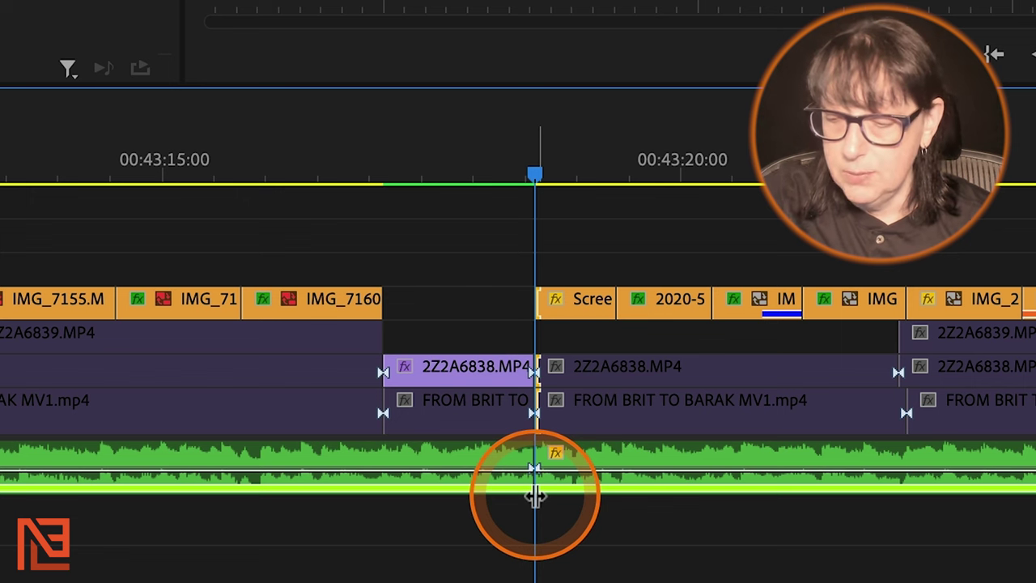
pyautogui.hotkey('ctrl', 'z')
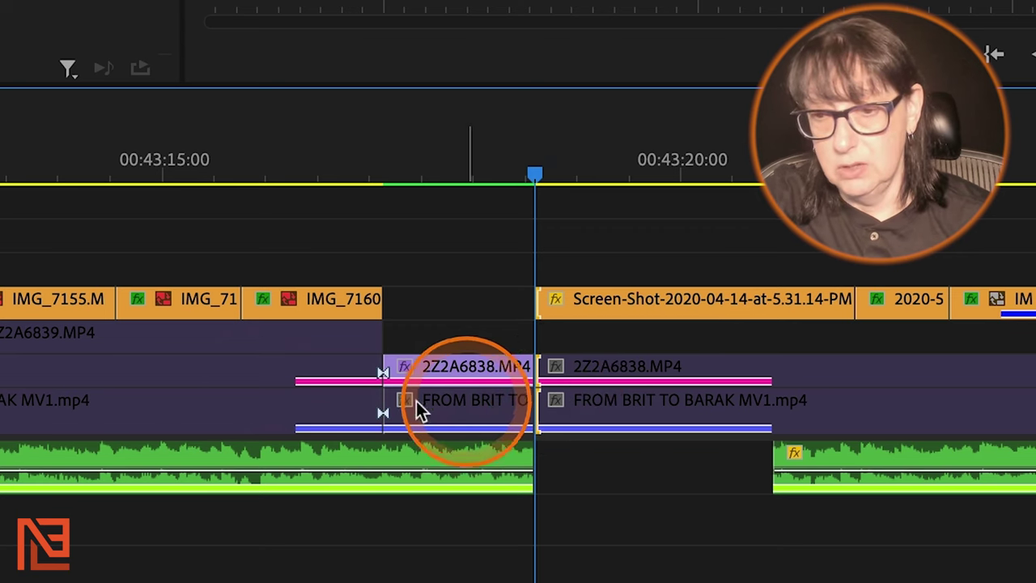
pyautogui.press('-')
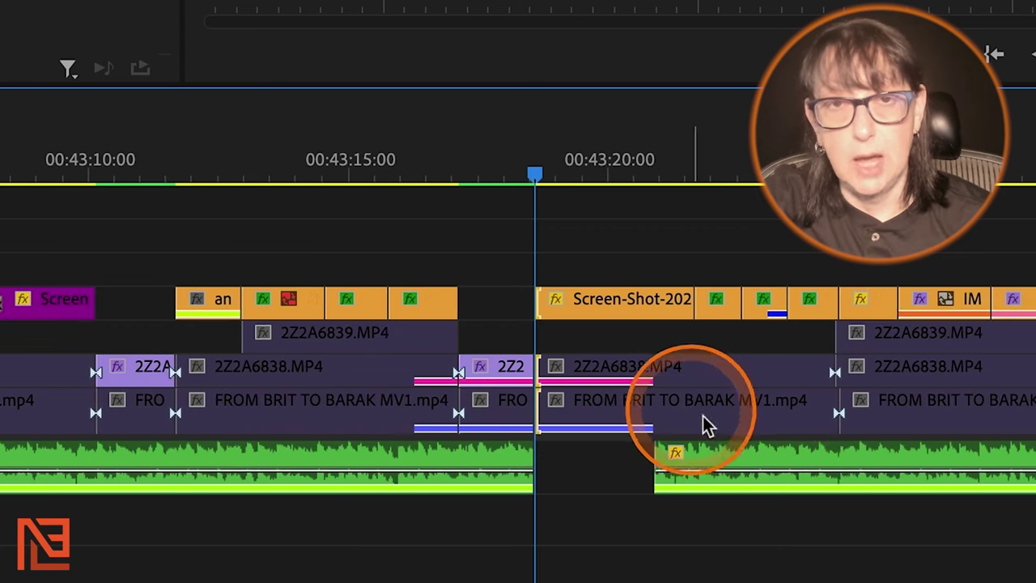
pyautogui.press('=')
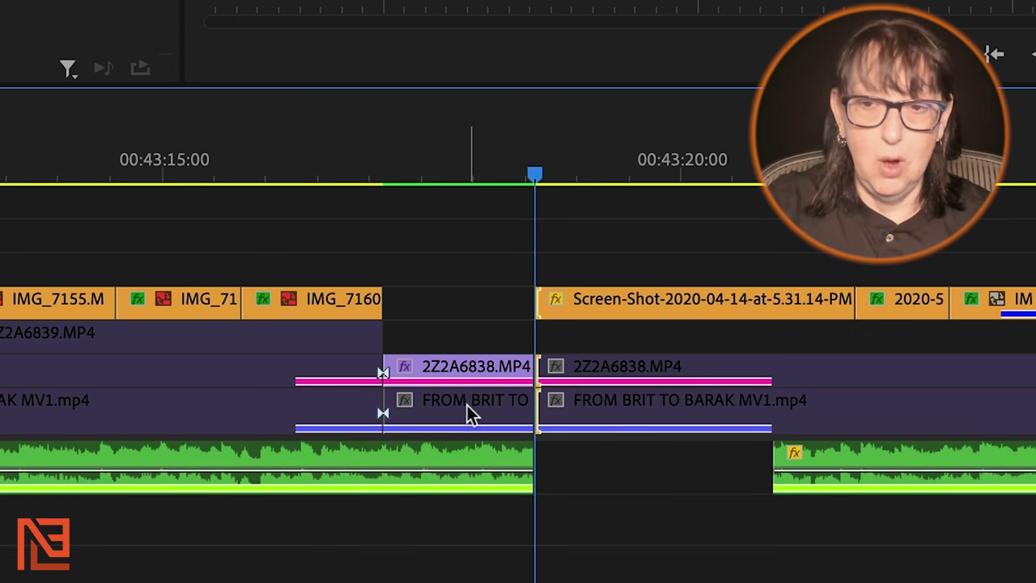
# Step: Select the edit as Ripple Out, trim it about 1.4 seconds later, then select the Screen-Shot start edge
pyautogui.hotkey('shift', 'w')
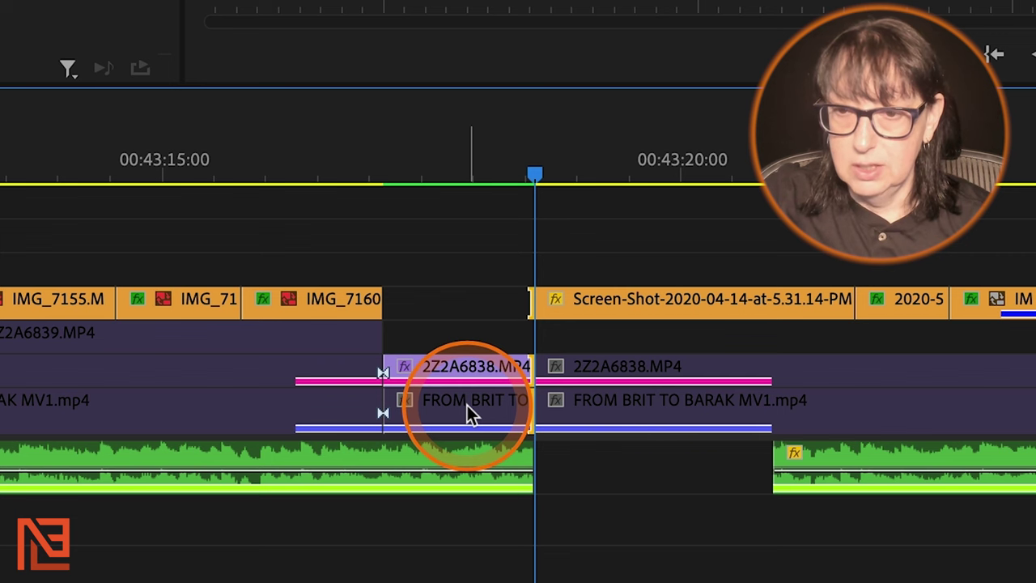
pyautogui.hotkey('ctrl', 'shift', 'Right')
pyautogui.hotkey('ctrl', 'shift', 'Right')
pyautogui.hotkey('ctrl', 'shift', 'Right')
pyautogui.hotkey('ctrl', 'shift', 'Right')
pyautogui.hotkey('ctrl', 'shift', 'Right')
pyautogui.hotkey('ctrl', 'shift', 'Right')
pyautogui.hotkey('ctrl', 'shift', 'Right')
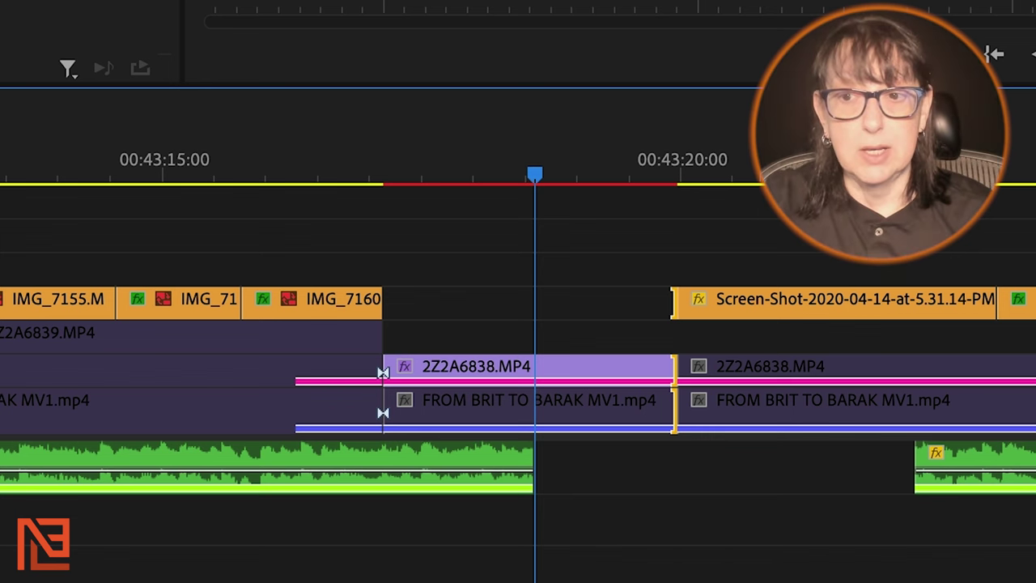
pyautogui.press('w')
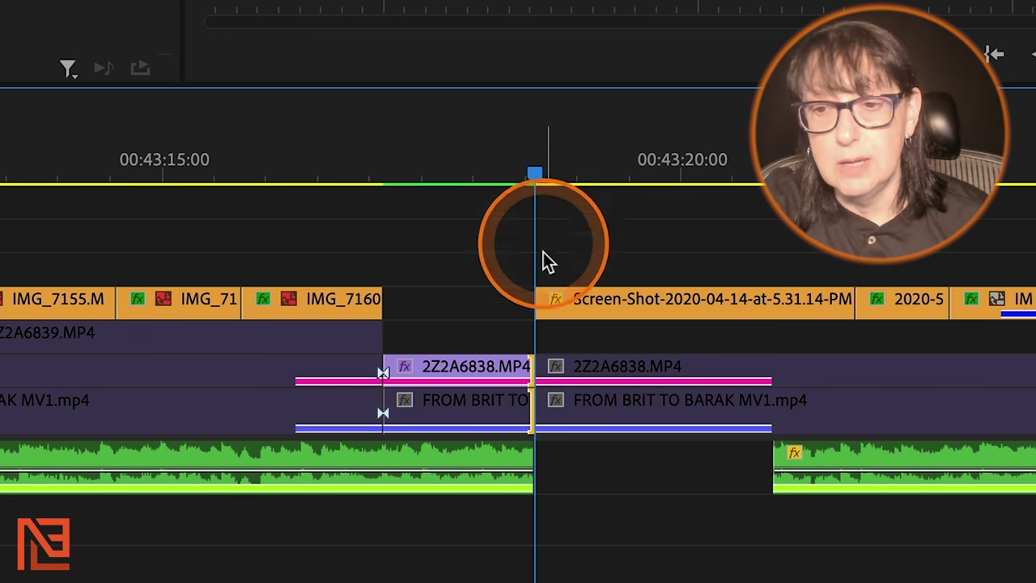
pyautogui.click(534, 297)
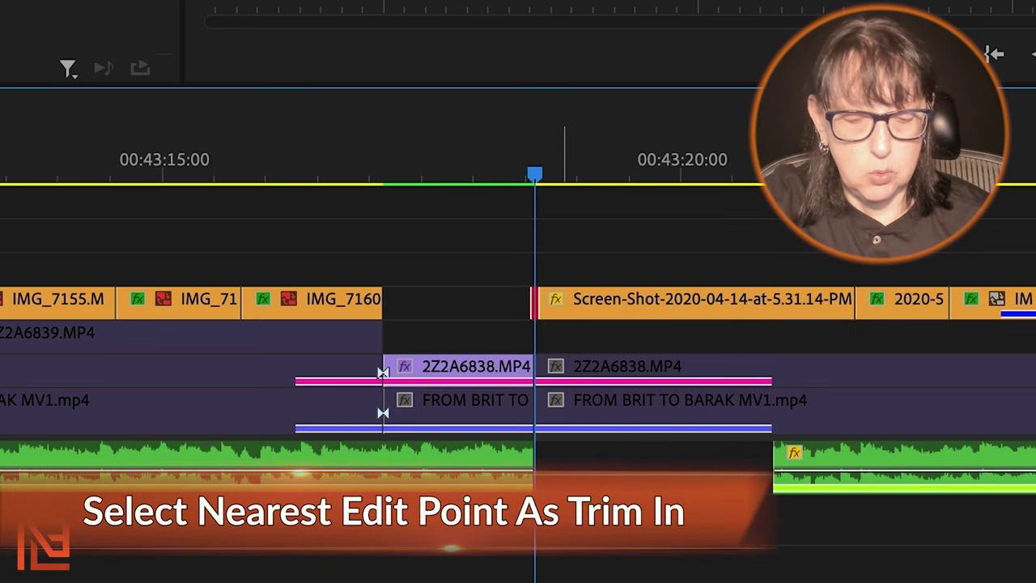
# Step: Select the nearest edit points as Trim In, add the Screen-Shot start, and trim five frames later
pyautogui.hotkey('ctrl', 'shift', 'i')
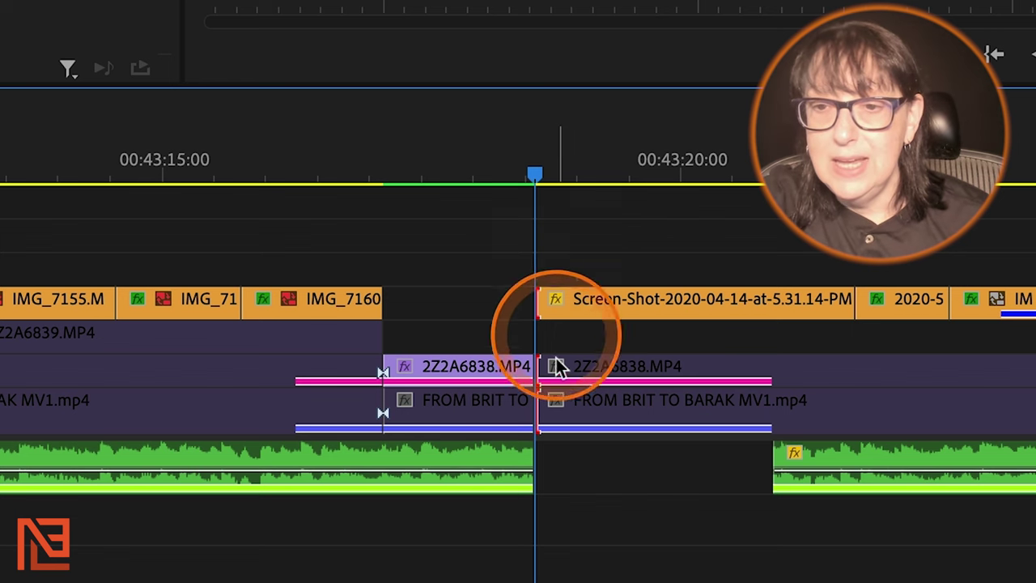
pyautogui.press('=')
pyautogui.press('=')
pyautogui.press('=')
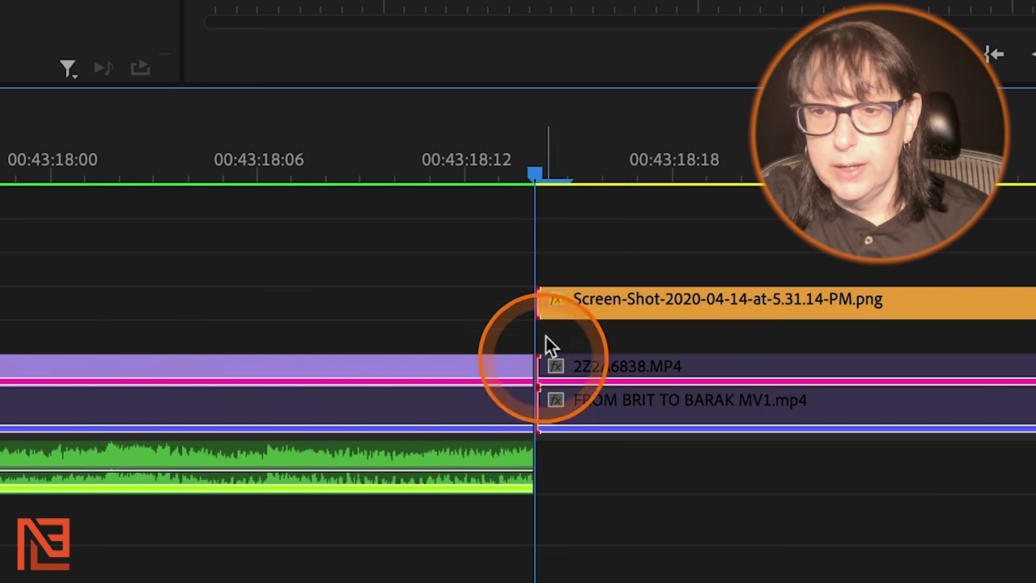
pyautogui.keyDown('shift'); pyautogui.click(541, 299); pyautogui.keyUp('shift')
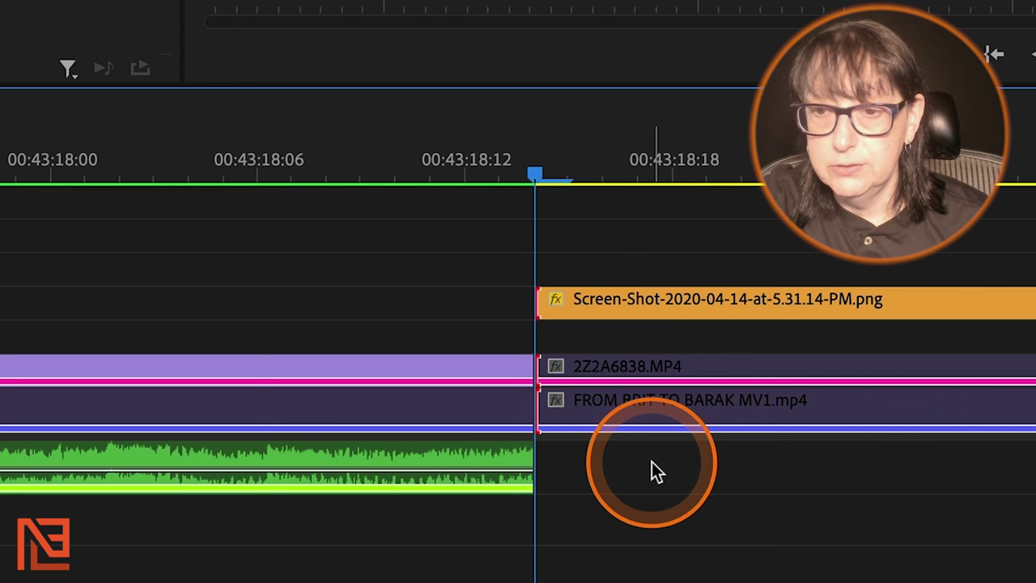
pyautogui.hotkey('ctrl', 'shift', 'Right')
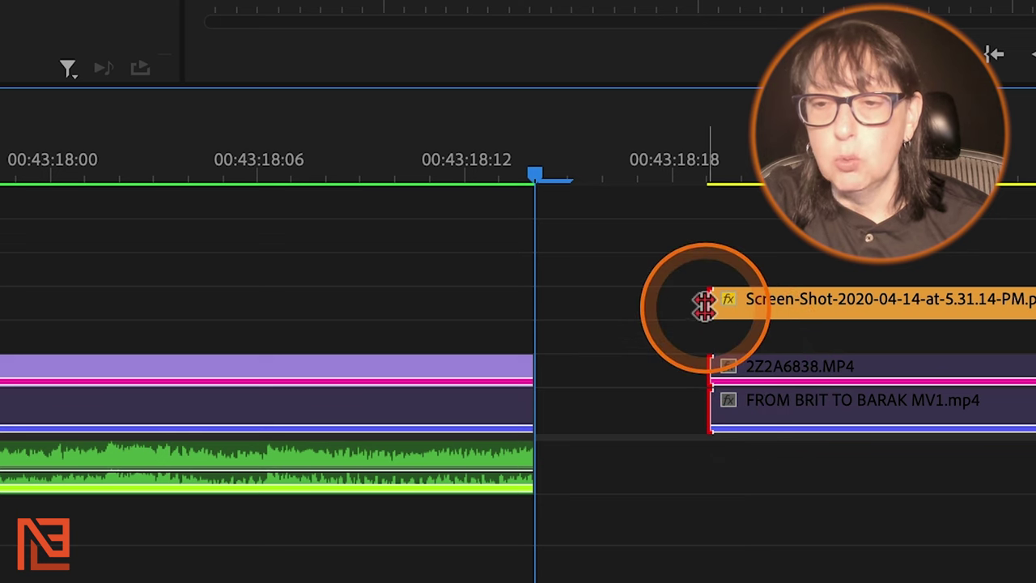
# Step: After undoing two trial drags, select the gap after the playhead and ripple-delete it
pyautogui.moveTo(708, 306); pyautogui.dragTo(637, 301)
pyautogui.hotkey('ctrl', 'z')
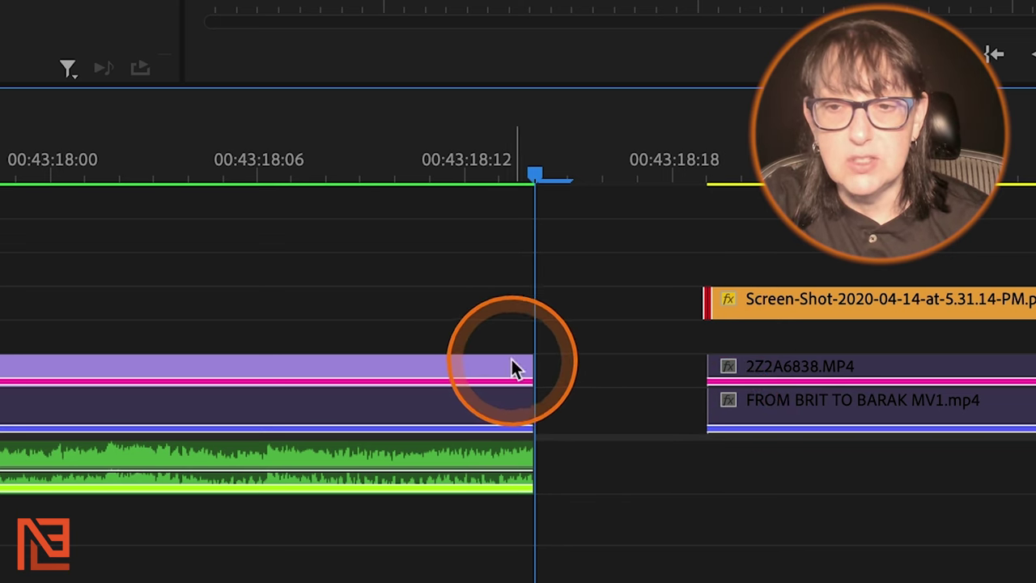
pyautogui.moveTo(529, 363)
pyautogui.mouseDown()
pyautogui.moveTo(562, 363)
pyautogui.moveTo(631, 545)
pyautogui.mouseUp()
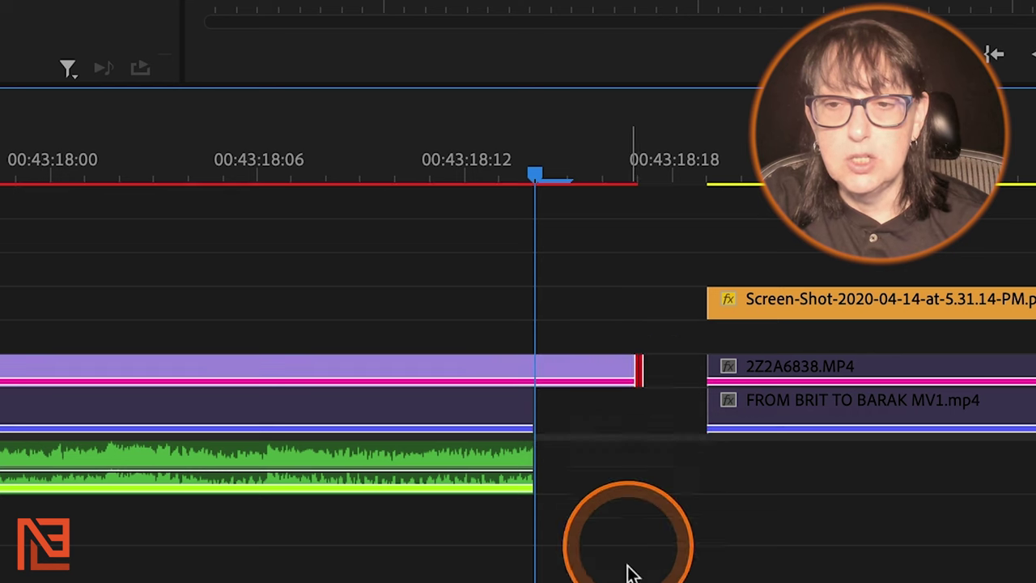
pyautogui.hotkey('ctrl', 'z')
pyautogui.click(635, 364)
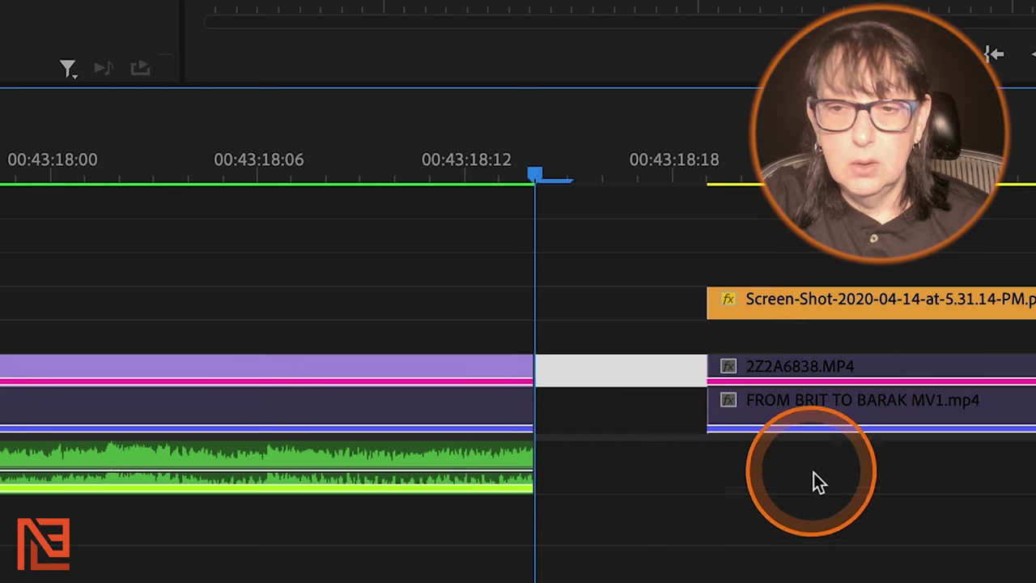
pyautogui.press('Delete')
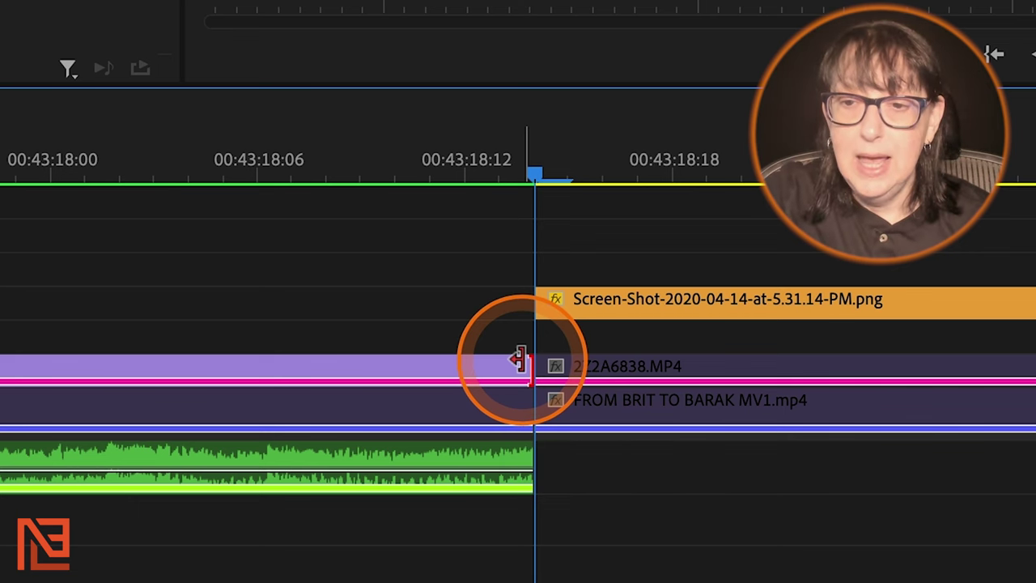
pyautogui.click(521, 363)
pyautogui.moveTo(521, 363); pyautogui.dragTo(358, 371)
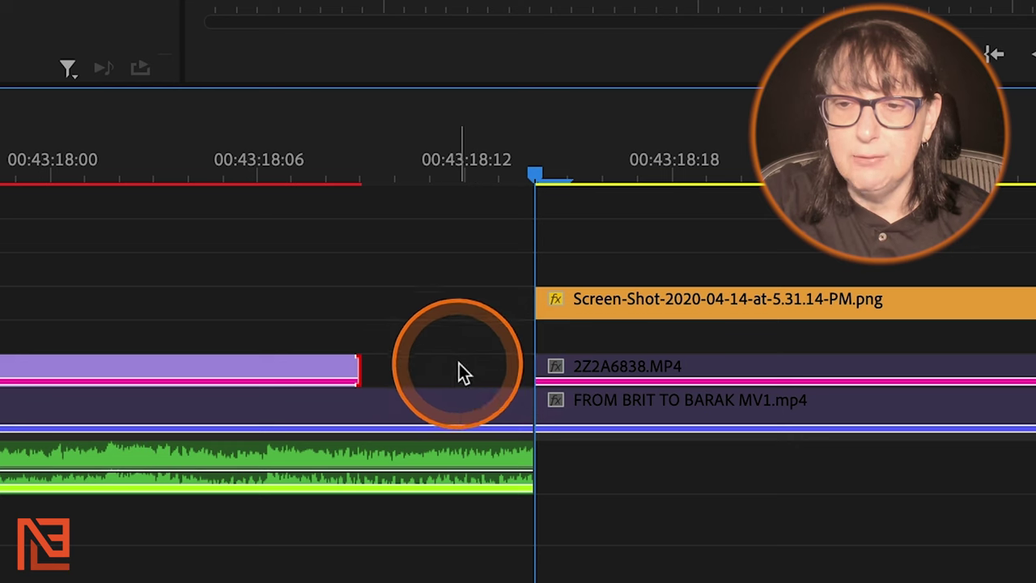
pyautogui.moveTo(534, 366); pyautogui.dragTo(429, 370)
pyautogui.hotkey('ctrl', 'z')
pyautogui.hotkey('ctrl', 'z')
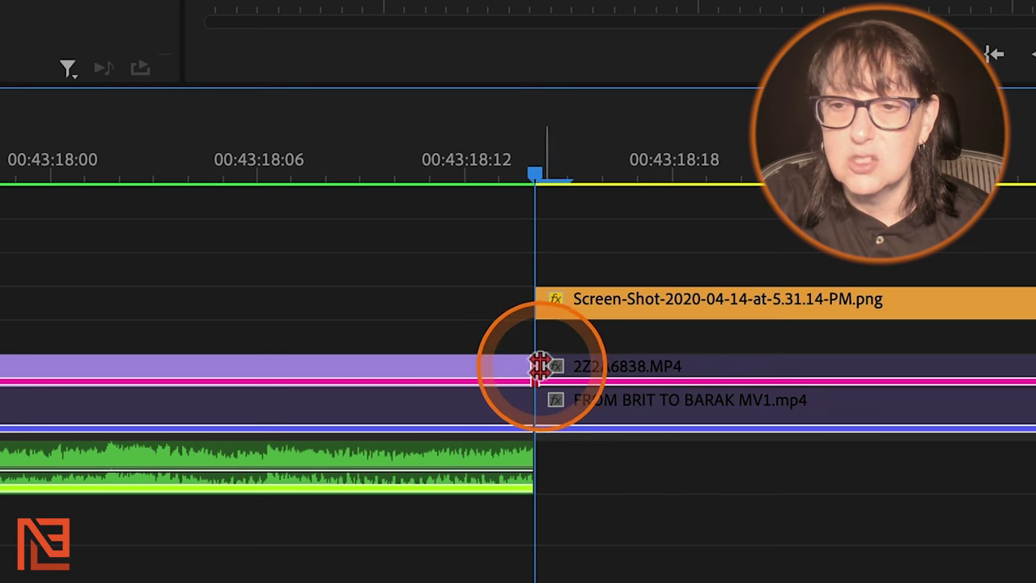
pyautogui.moveTo(537, 365); pyautogui.dragTo(359, 369)
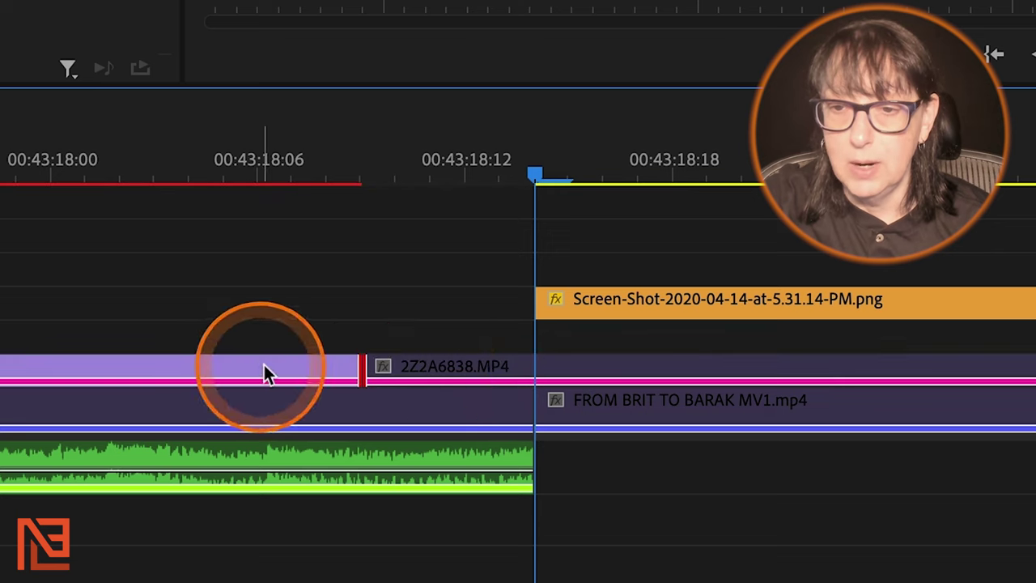
pyautogui.hotkey('ctrl', 'z')
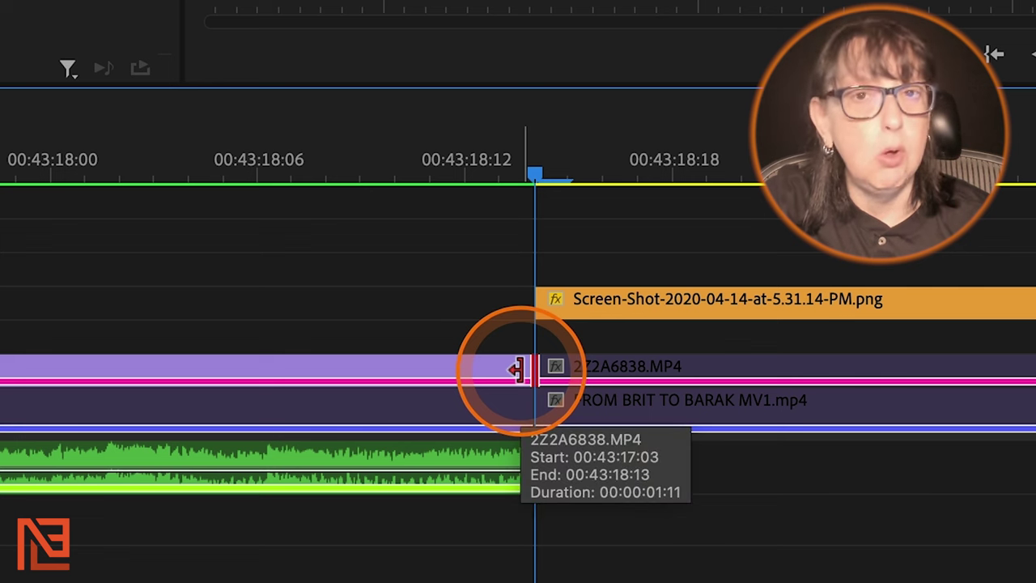
pyautogui.moveTo(515, 369); pyautogui.dragTo(525, 368)
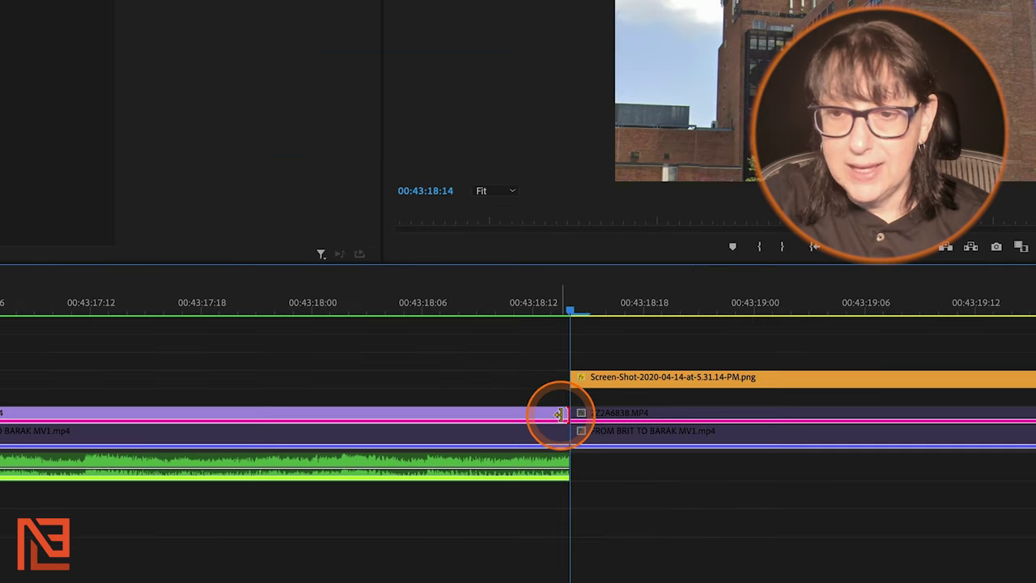
# Step: Trial-trim 2Z2A6838.MP4's end earlier and undo it, then undo and redo its extension to the playhead
pyautogui.moveTo(561, 413); pyautogui.dragTo(403, 414)
pyautogui.hotkey('ctrl', 'z')
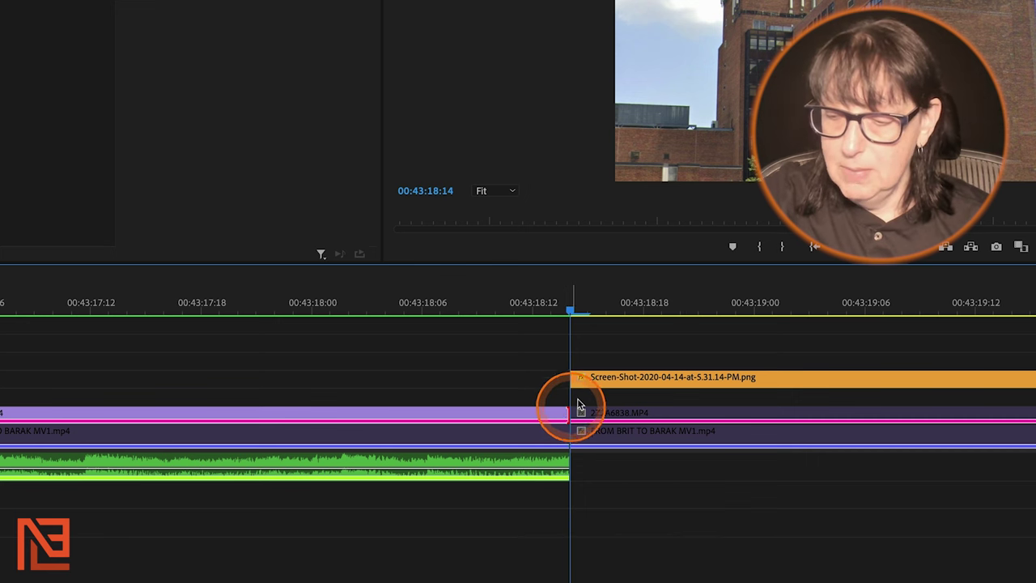
pyautogui.hotkey('ctrl', 'z')
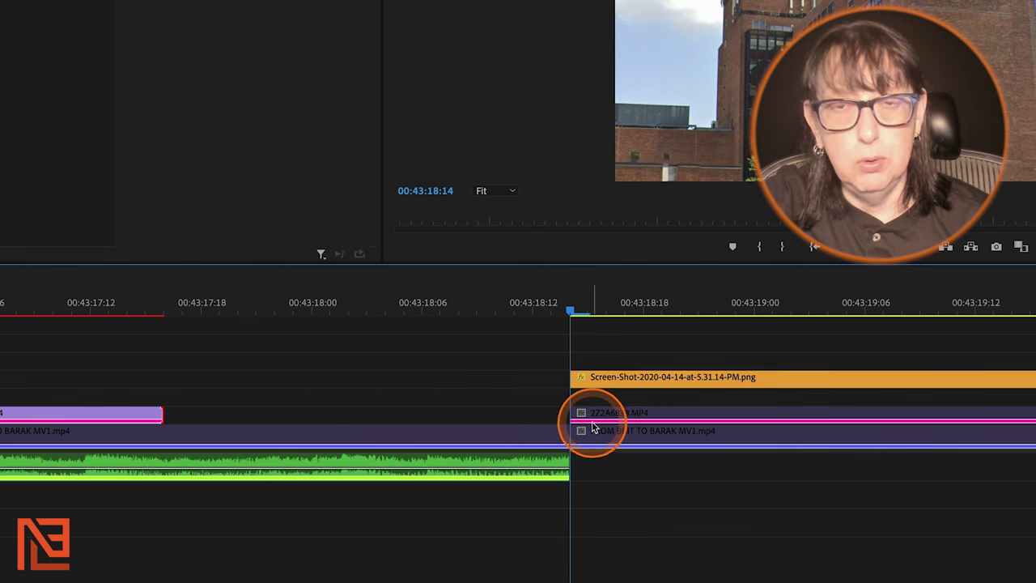
pyautogui.hotkey('ctrl', 'shift', 'z')
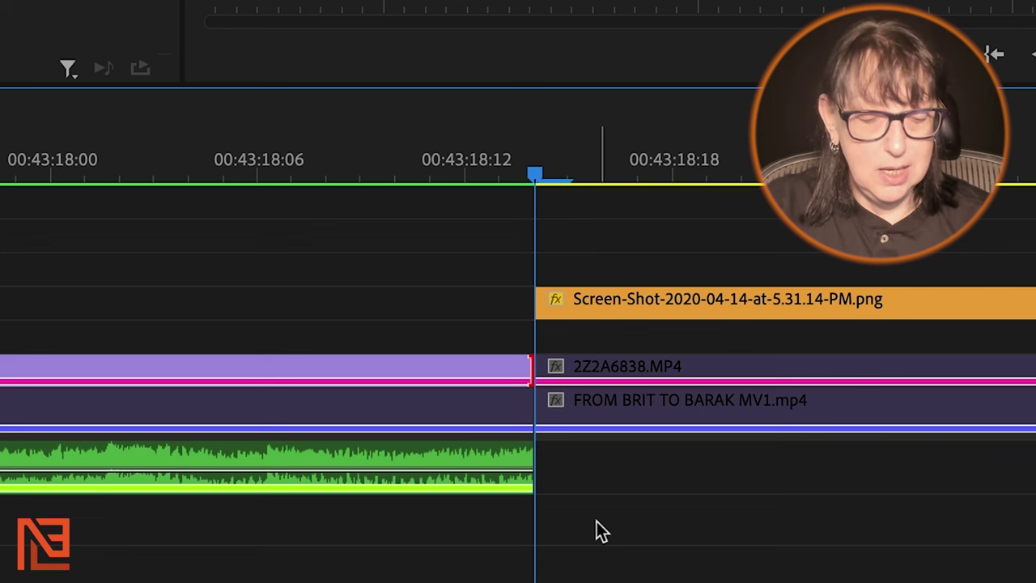
# Step: Use the custom Shift+T shortcut to select the incoming in points and cycle roll and trim types
pyautogui.hotkey('shift', 't')
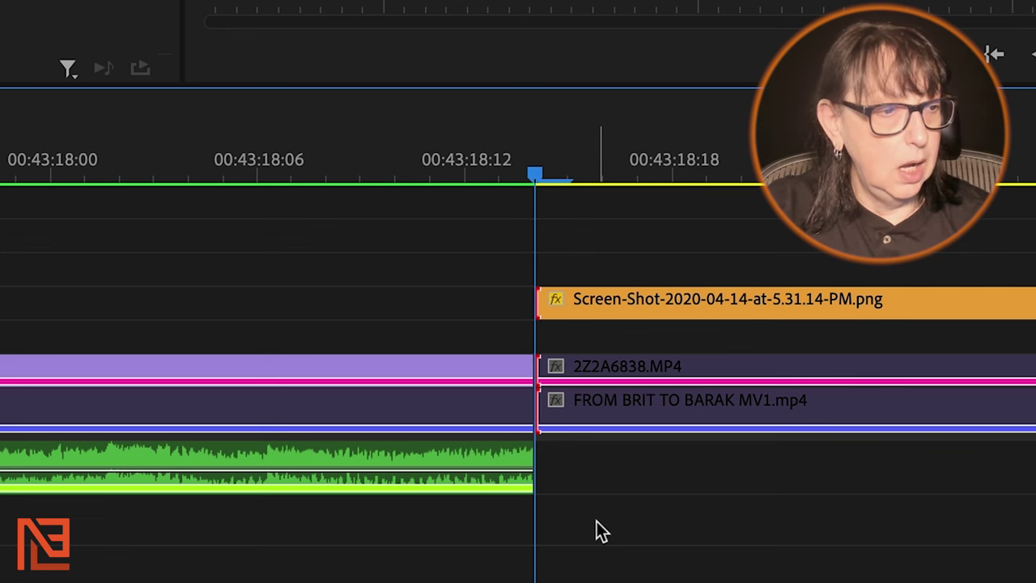
pyautogui.click(596, 521)
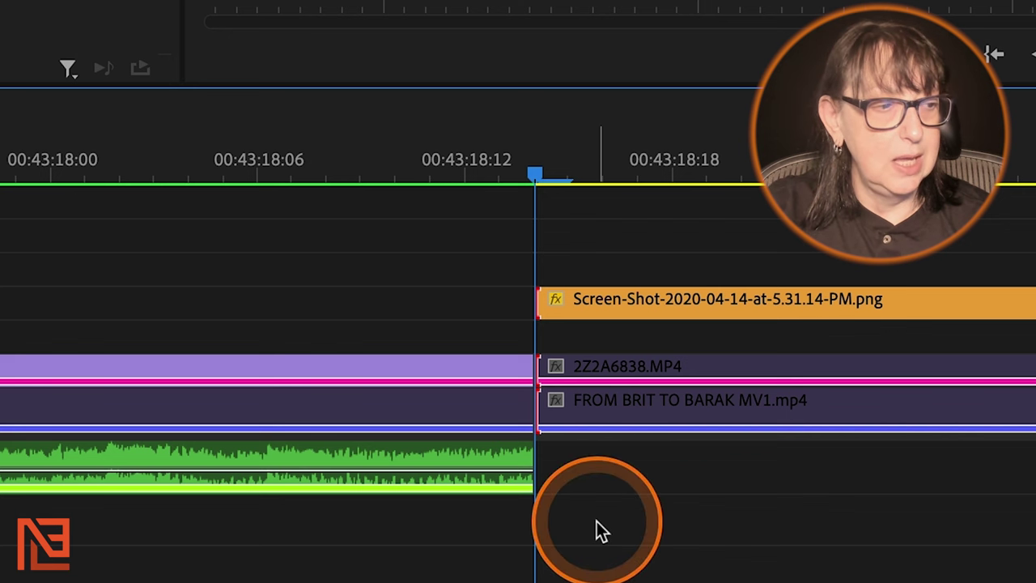
pyautogui.hotkey('shift', 't')
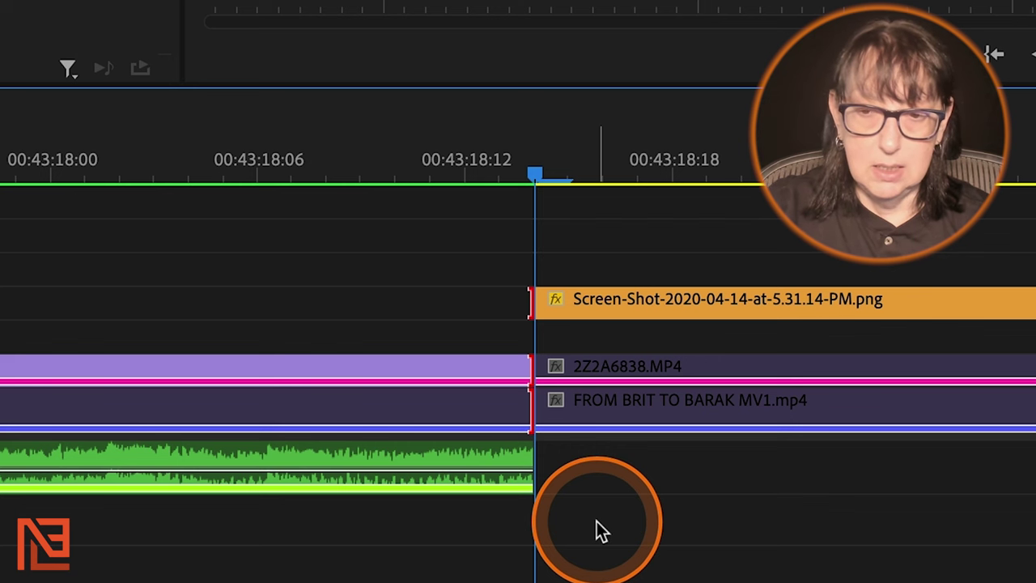
pyautogui.hotkey('shift', 't')
pyautogui.hotkey('shift', 't')
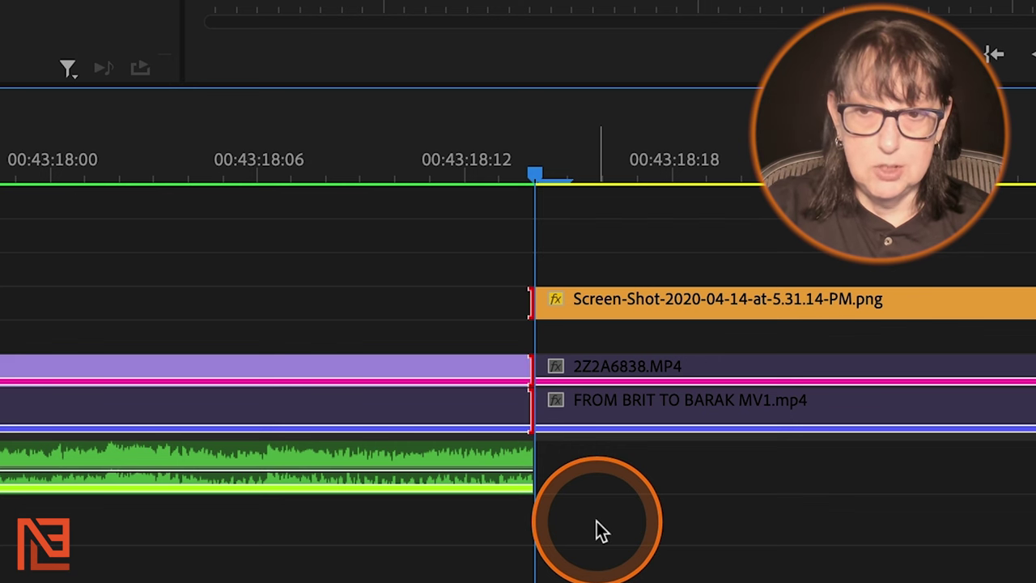
pyautogui.hotkey('shift', 't')
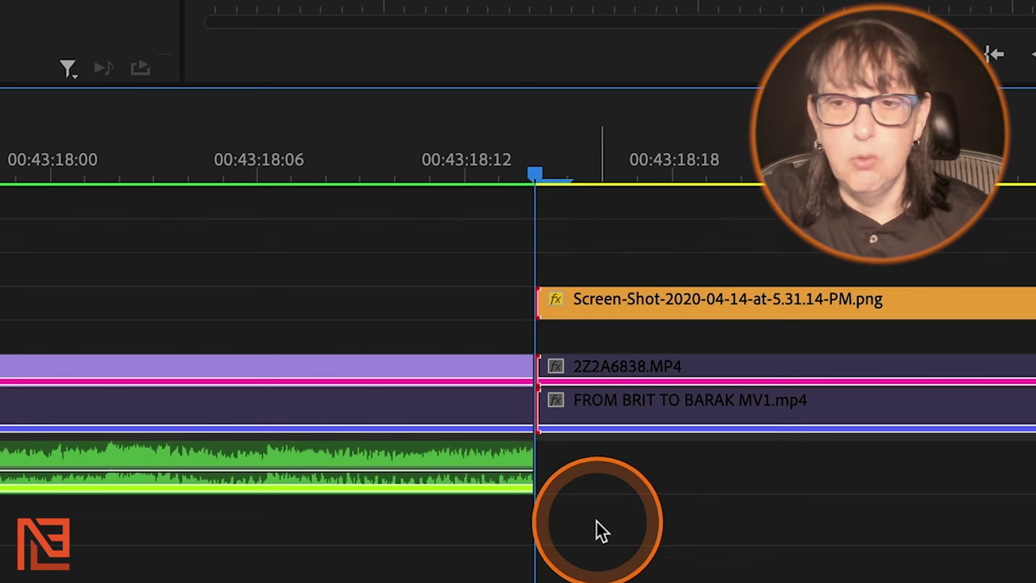
# Step: Switch the edit to a roll trim, roll it five frames earlier, then back to the playhead
pyautogui.click(522, 346)
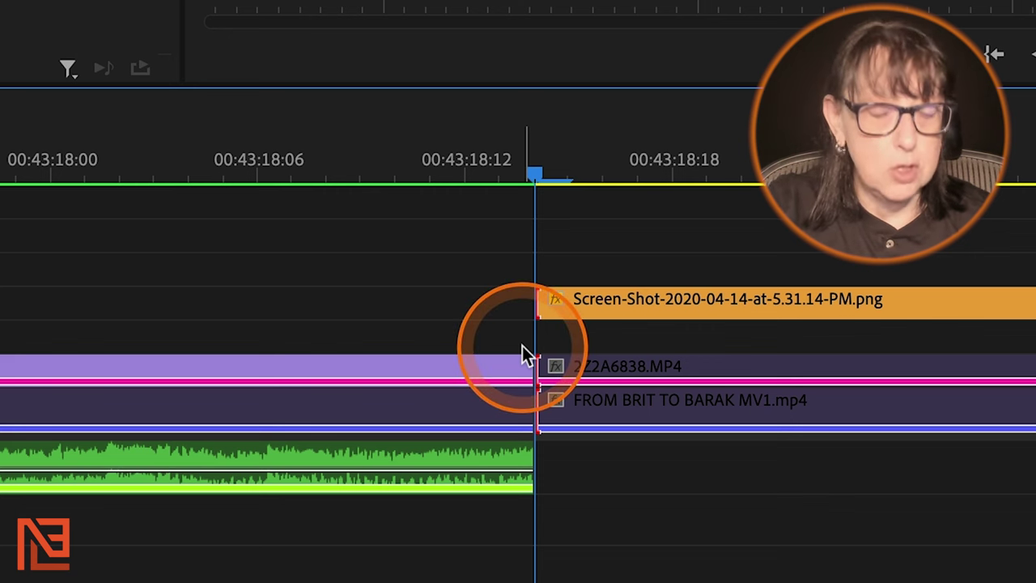
pyautogui.hotkey('shift', 't')
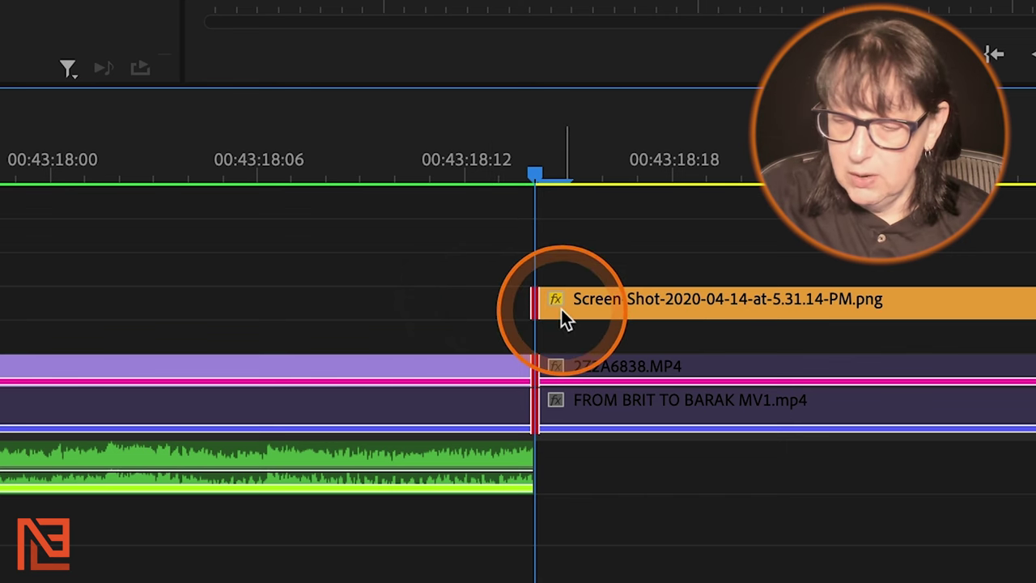
pyautogui.hotkey('alt', 'shift', 'Left')
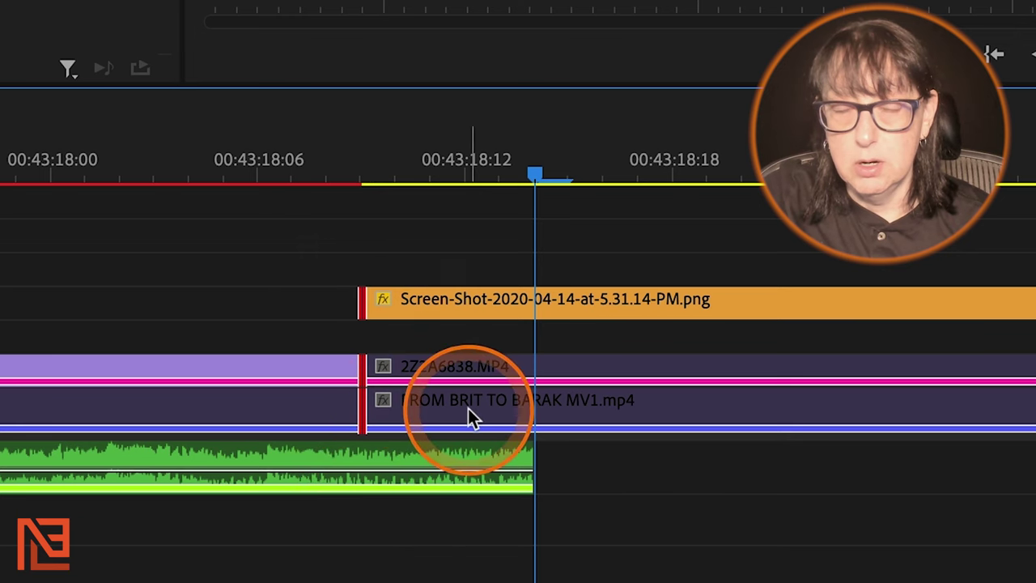
pyautogui.moveTo(469, 403)
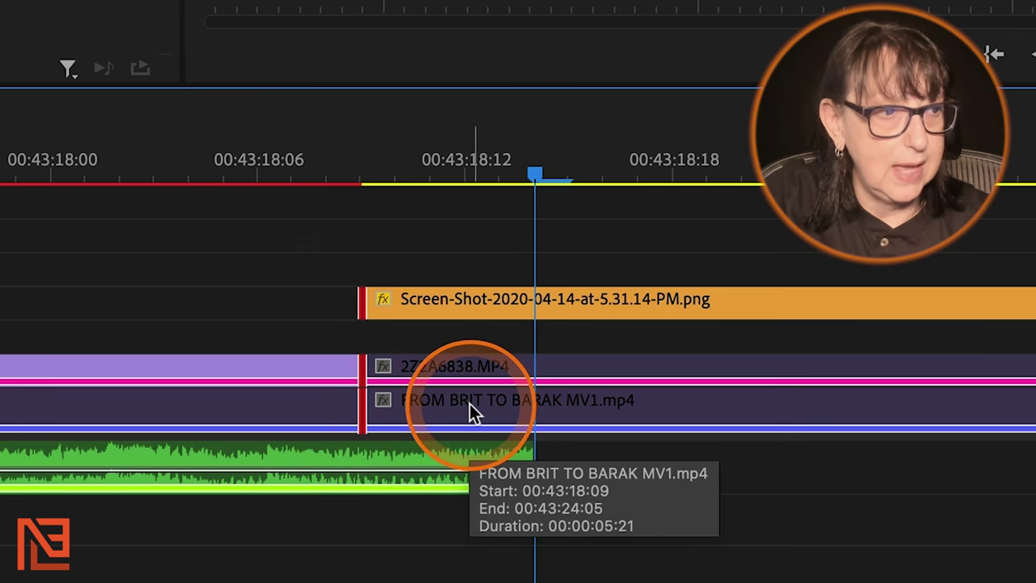
pyautogui.press('e')
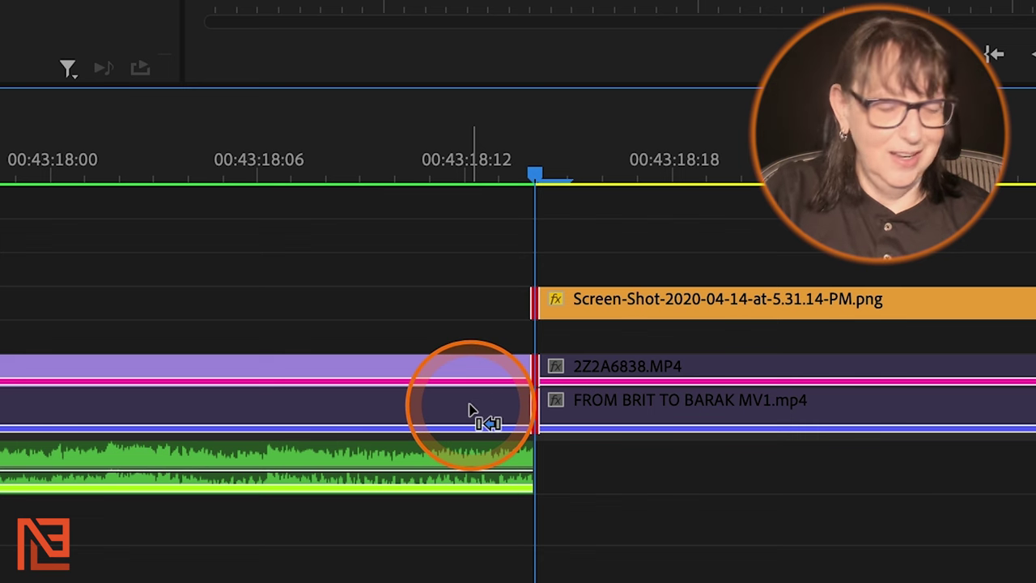
# Step: Switch the edit to a ripple trim and toggle it between the outgoing and incoming sides
pyautogui.hotkey('shift', 't')
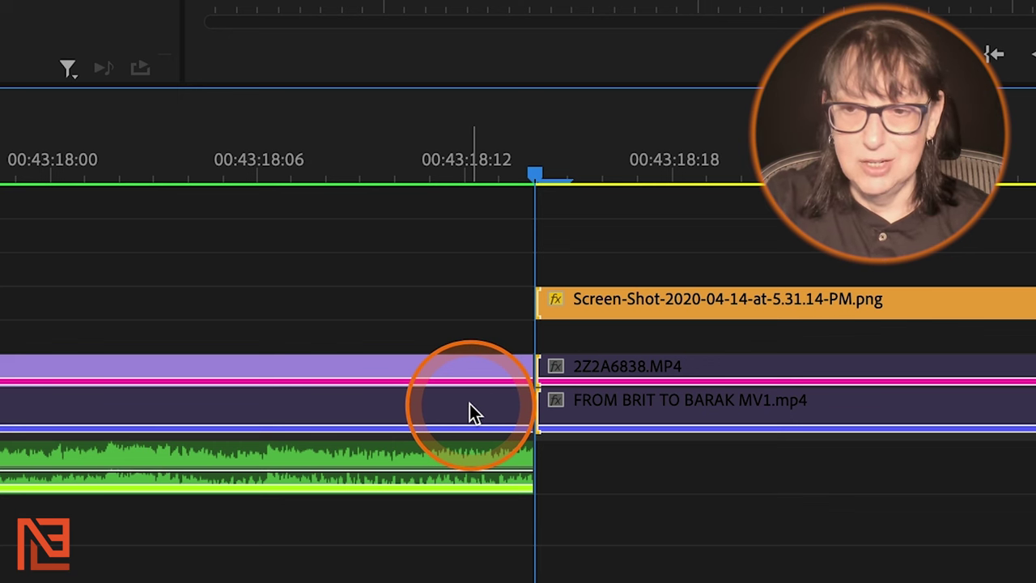
pyautogui.hotkey('shift', 't')
pyautogui.hotkey('shift', 't')
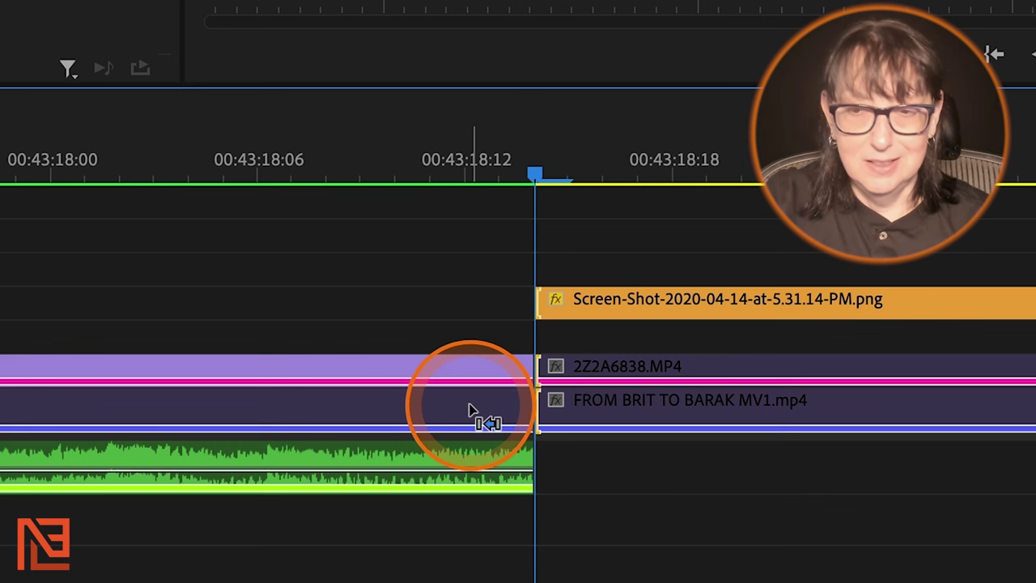
pyautogui.hotkey('shift', 't')
pyautogui.hotkey('shift', 't')
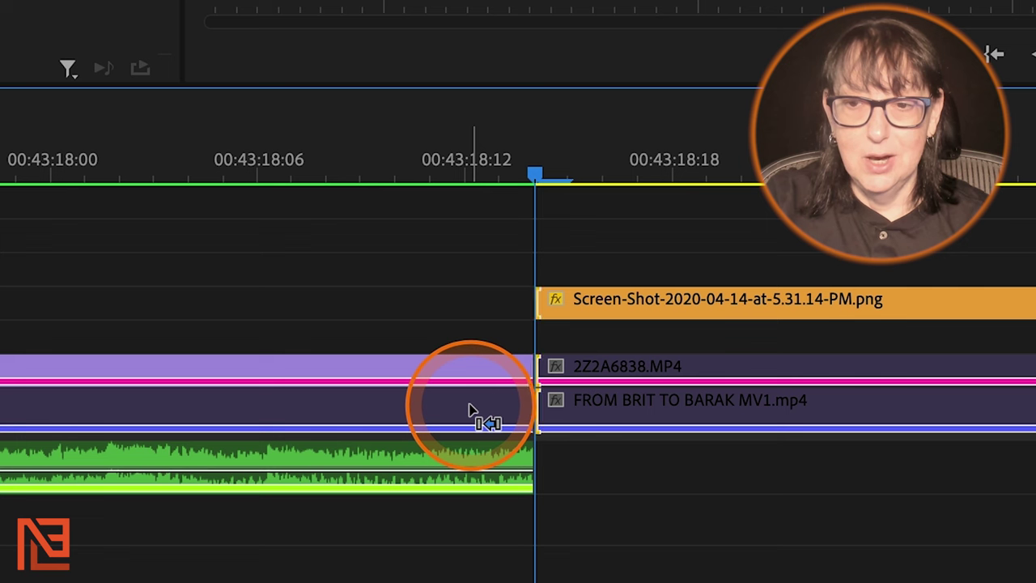
pyautogui.hotkey('shift', 't')
pyautogui.hotkey('shift', 't')
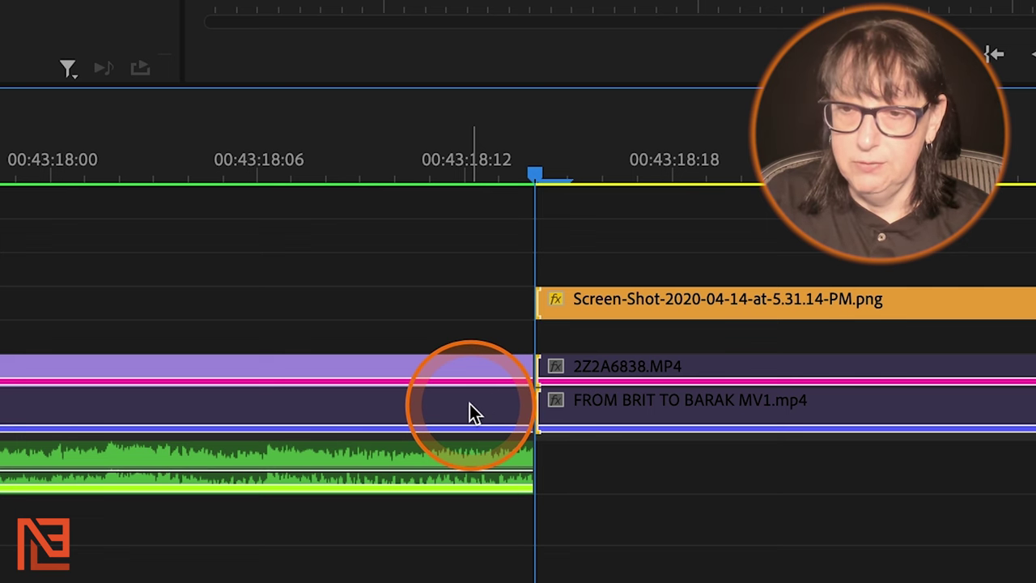
pyautogui.press('-')
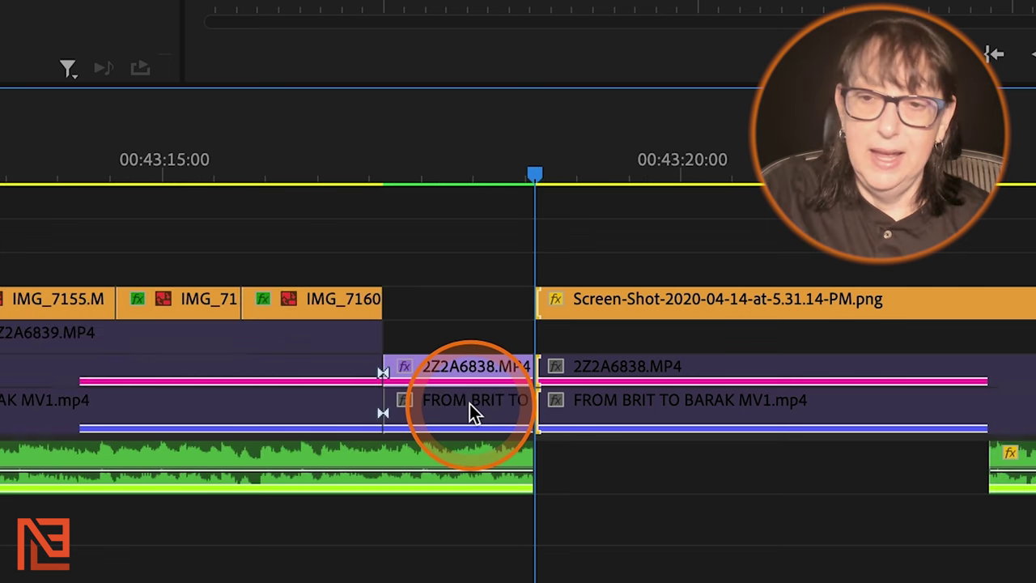
# Step: Select the edit at the playhead and ripple-extend 2Z2A6838.MP4, pushing later clips right
pyautogui.click(518, 402)
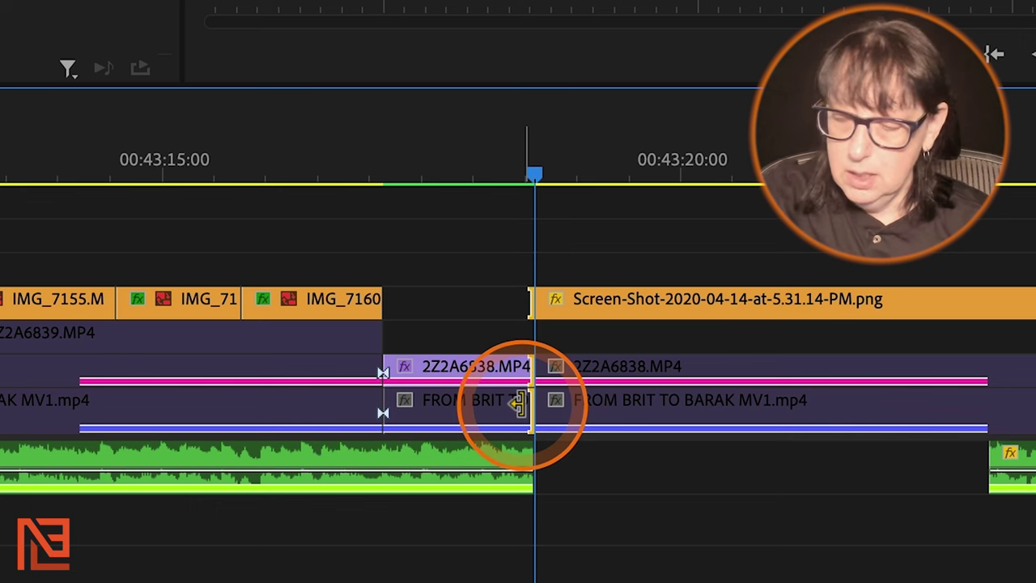
pyautogui.hotkey('ctrl', 'z')
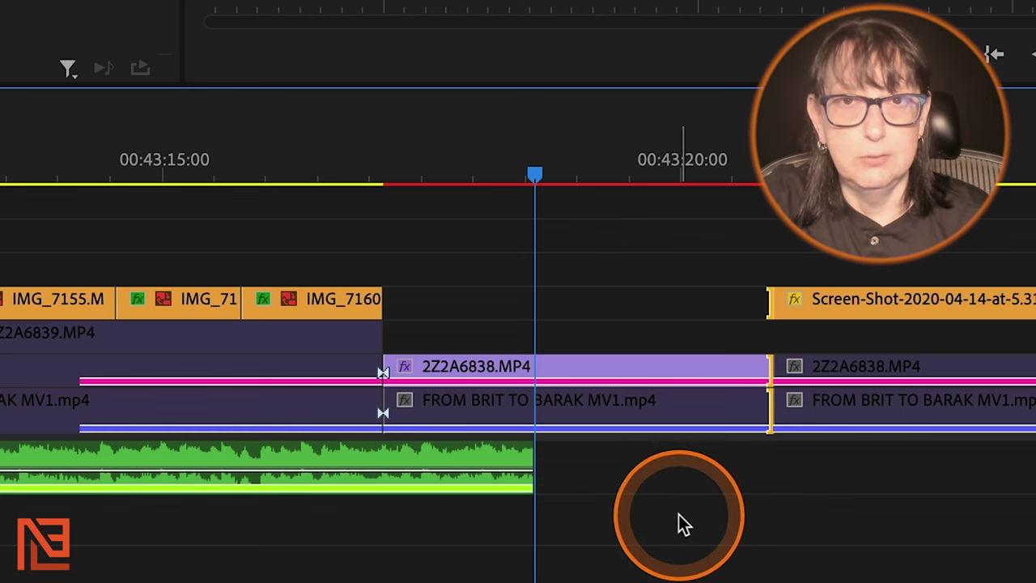
pyautogui.press('-')
pyautogui.click(559, 179)
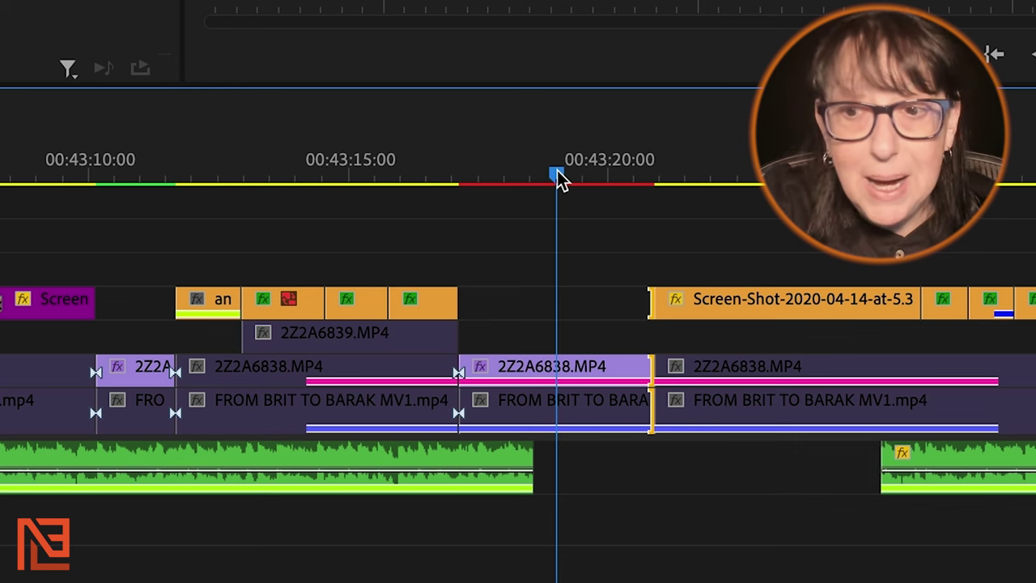
# Step: Clear the edit point selection in the Premiere Pro timeline by clicking empty track space
pyautogui.click(556, 180)
pyautogui.click(544, 231)
pyautogui.click(617, 338)
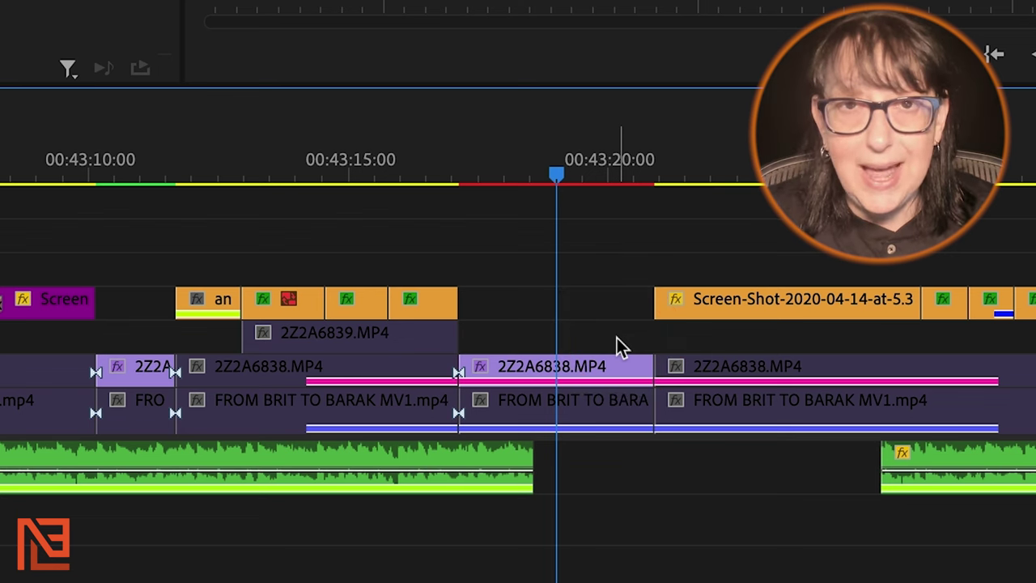
pyautogui.click(590, 294)
pyautogui.click(595, 162)
pyautogui.click(874, 387)
# Step: Scrub the playhead along the ruler and park it on the cut where the audio ends
pyautogui.click(557, 180)
pyautogui.moveTo(557, 180); pyautogui.dragTo(511, 170)
pyautogui.moveTo(417, 154); pyautogui.dragTo(512, 168)
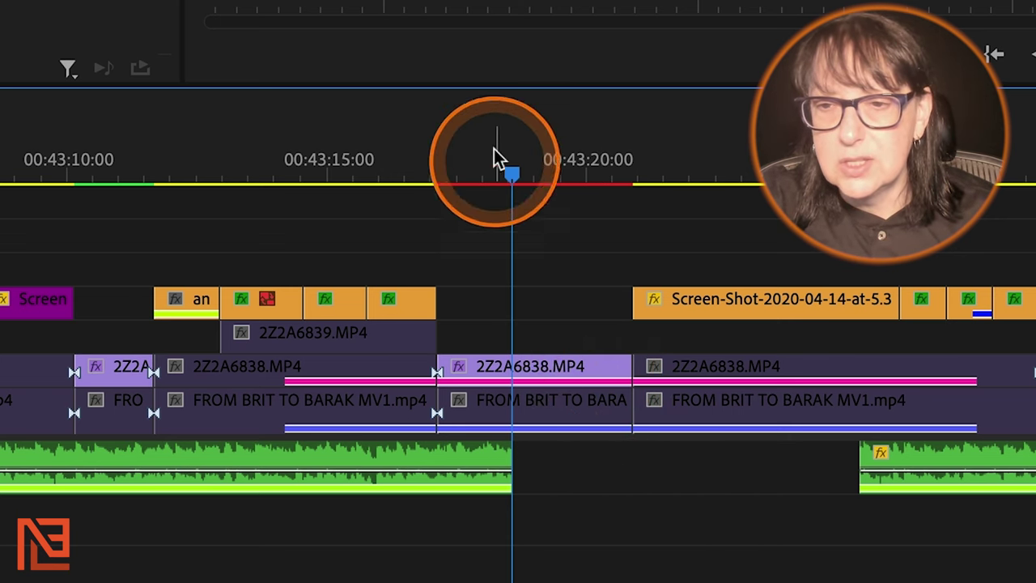
pyautogui.moveTo(411, 162); pyautogui.dragTo(522, 194)
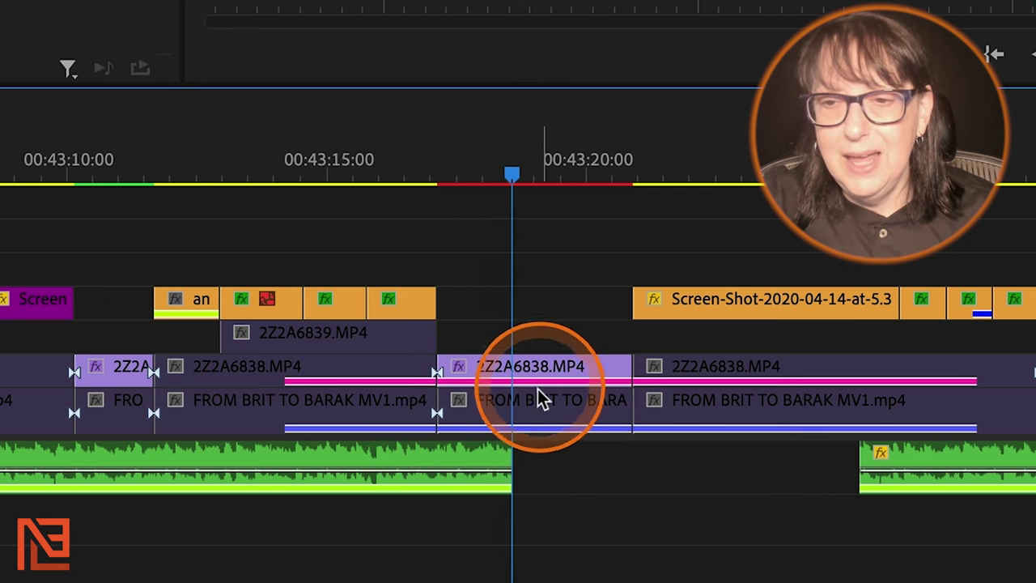
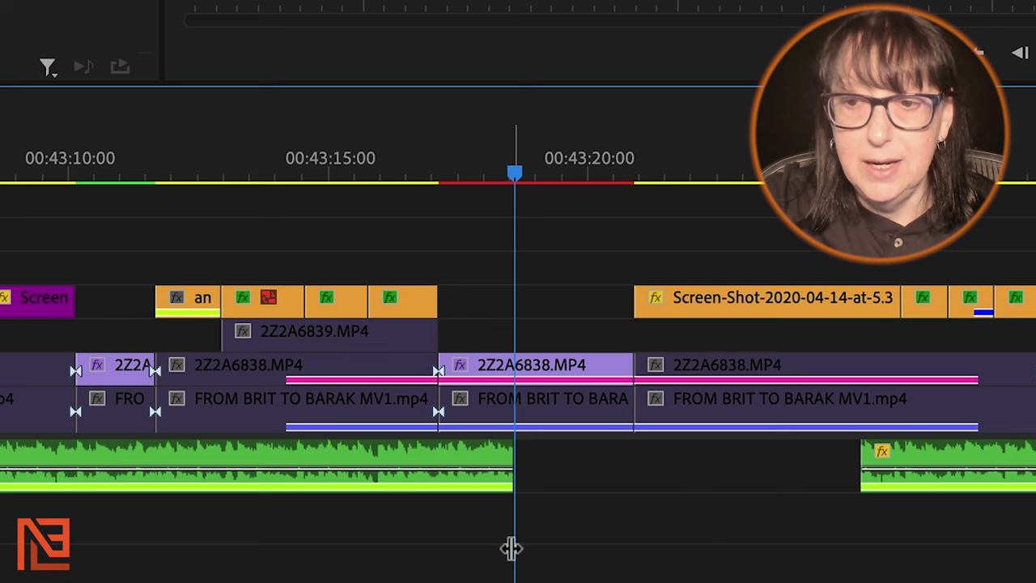
# Step: Test ripple-trimming the clip's tail and head at the playhead, undoing each attempt
pyautogui.press('w')
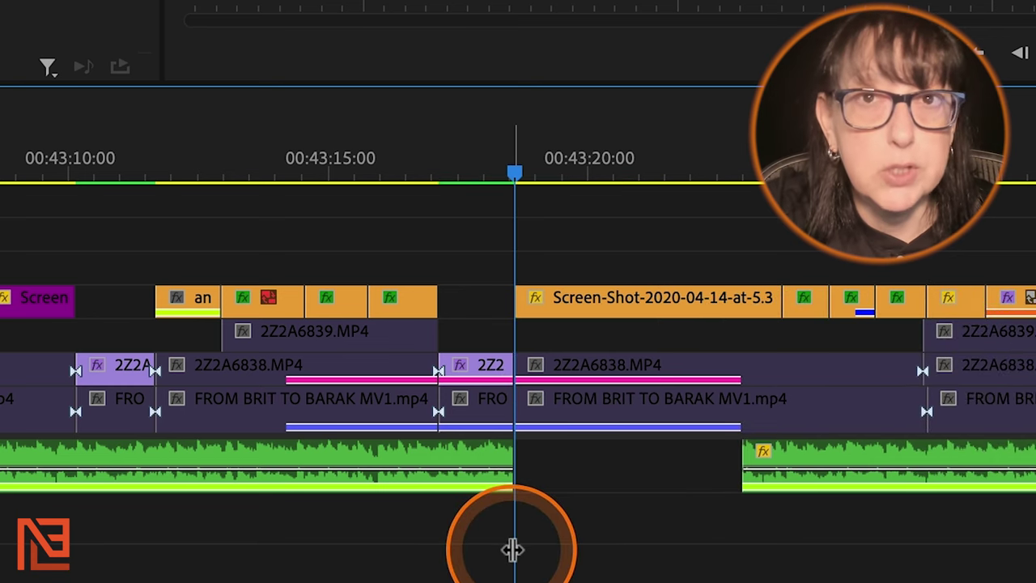
pyautogui.hotkey('ctrl', 'z')
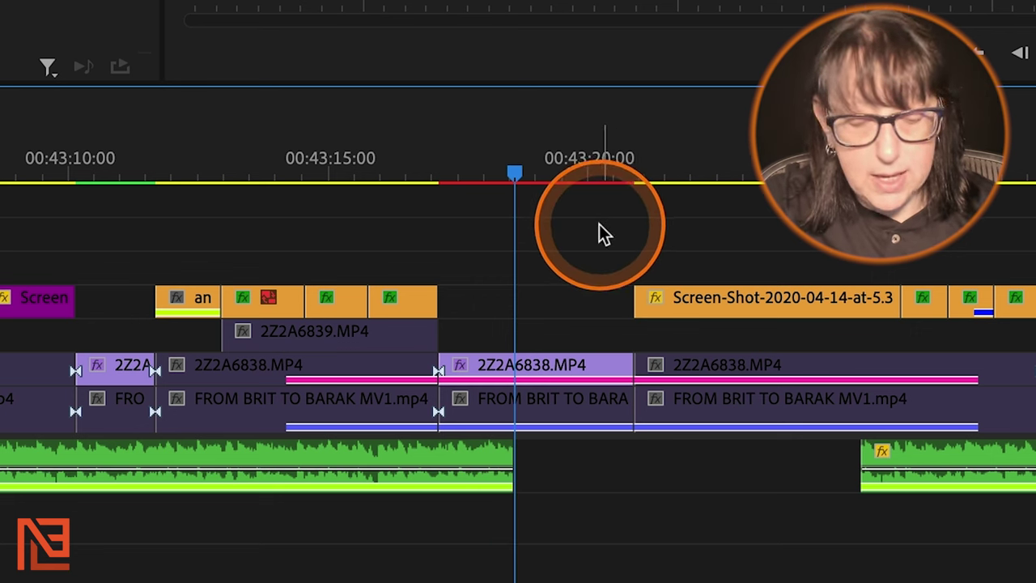
pyautogui.press('w')
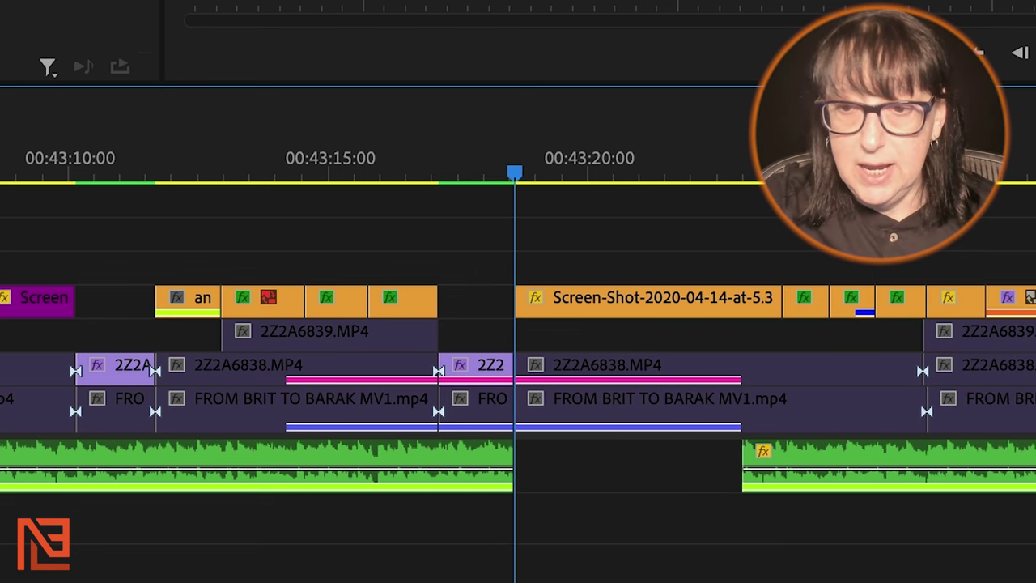
pyautogui.hotkey('ctrl', 'z')
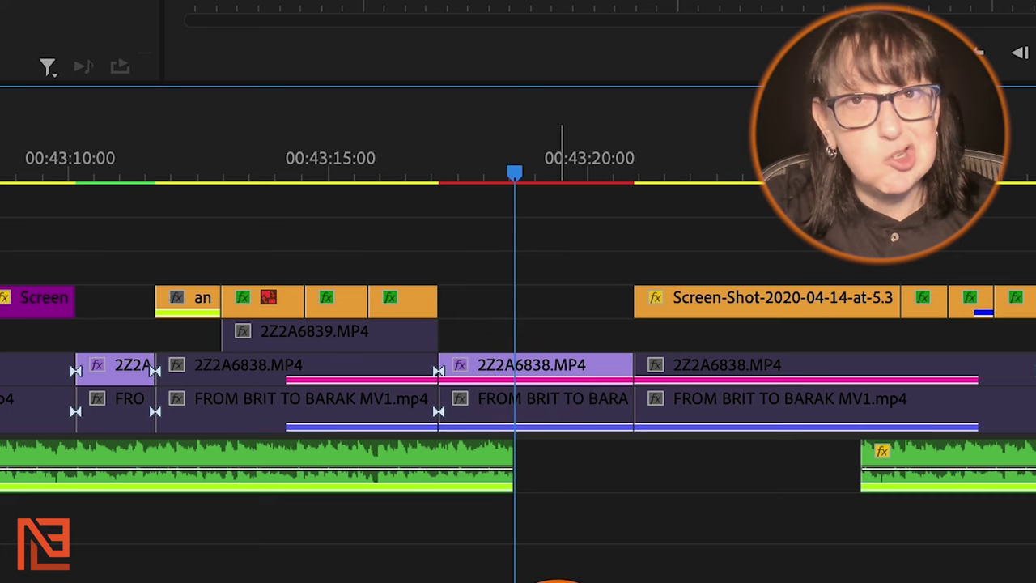
pyautogui.press('q')
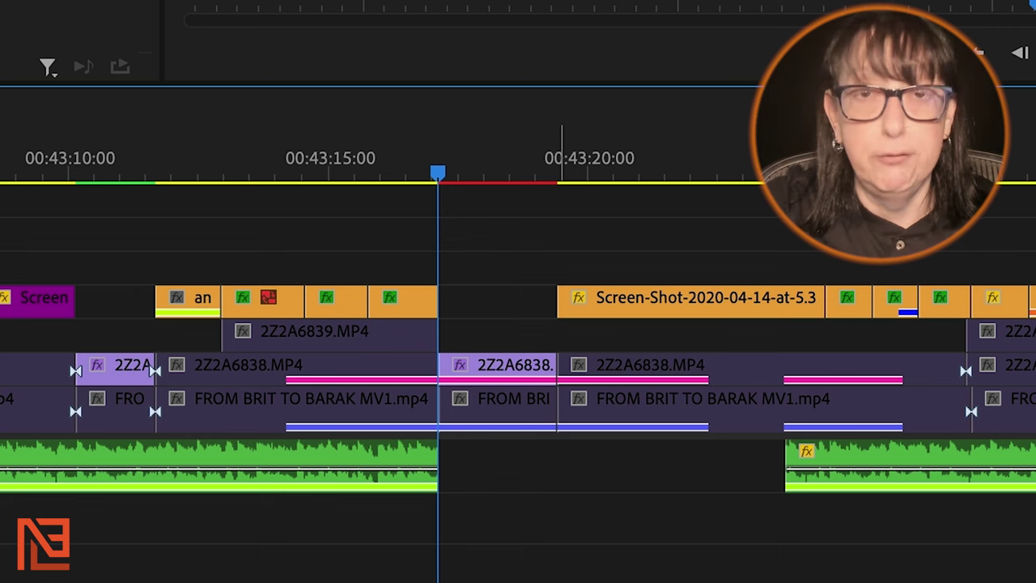
pyautogui.hotkey('ctrl', 'z')
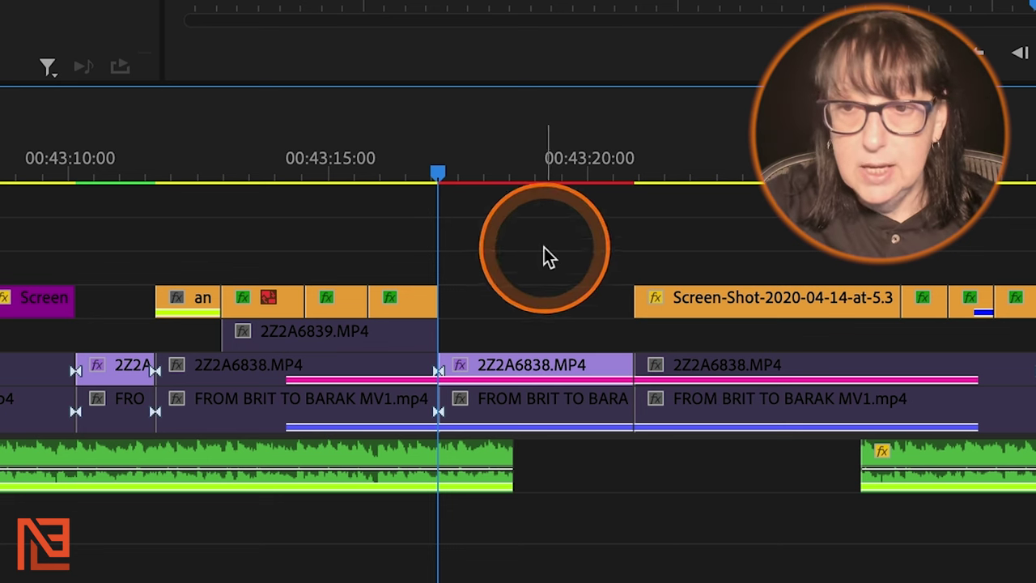
# Step: Ripple-trim the purple clip's head up to the newly placed playhead
pyautogui.click(493, 173)
pyautogui.click(515, 173)
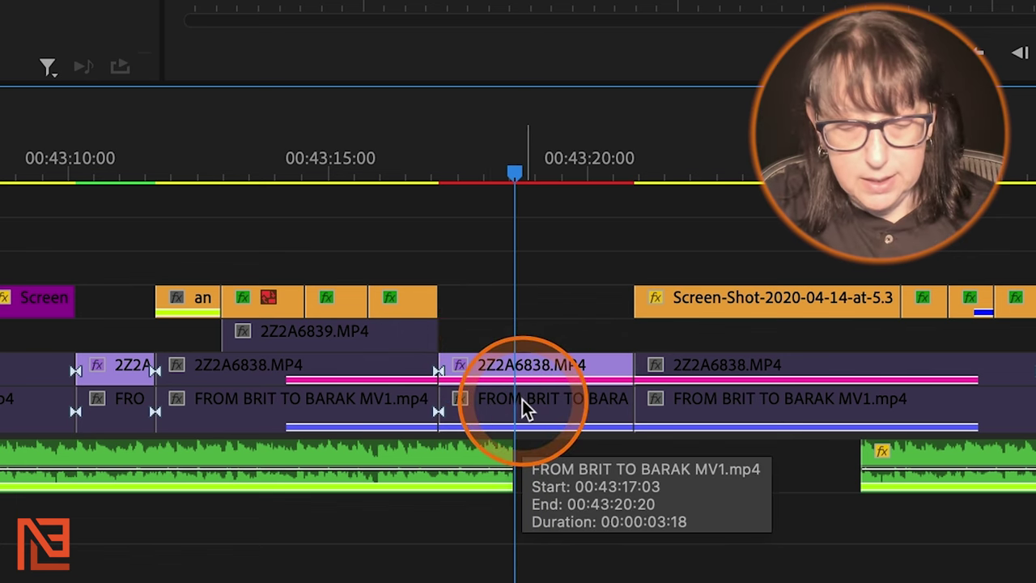
pyautogui.press('q')
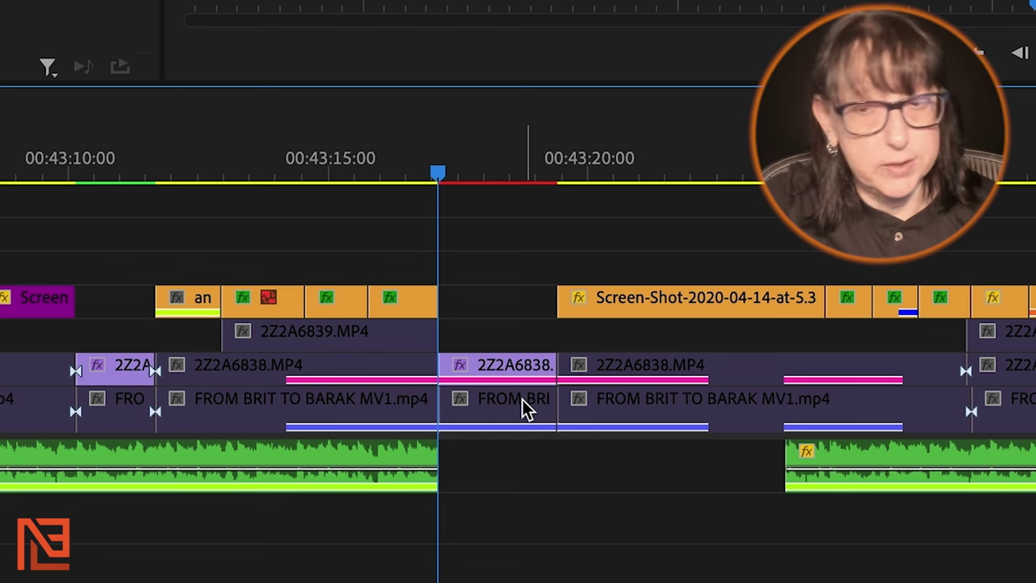
# Step: Play from about 00:43:17 to find the cut point and ripple-trim the clip's tail there
pyautogui.click(504, 409)
pyautogui.click(495, 177)
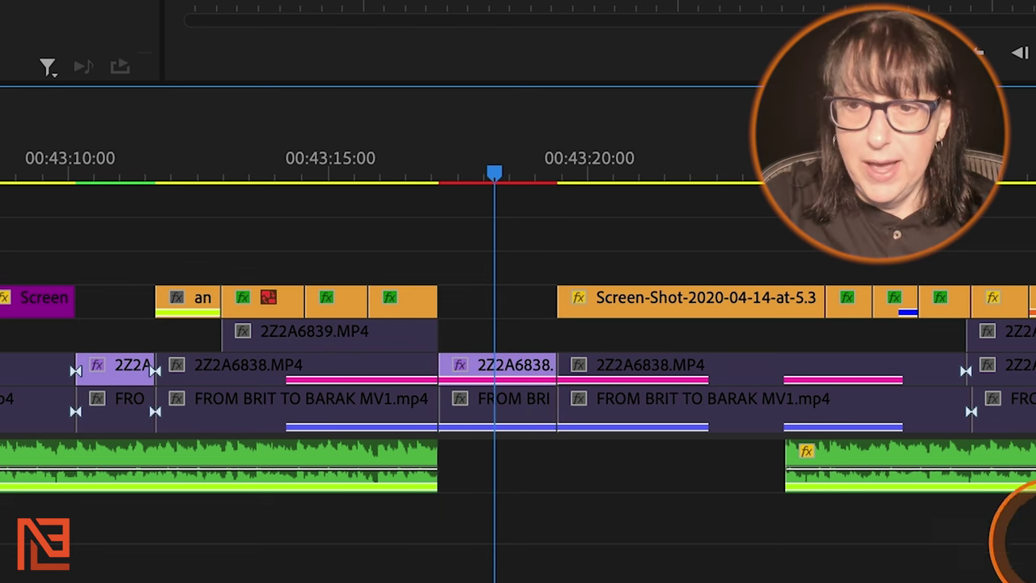
pyautogui.press('space')
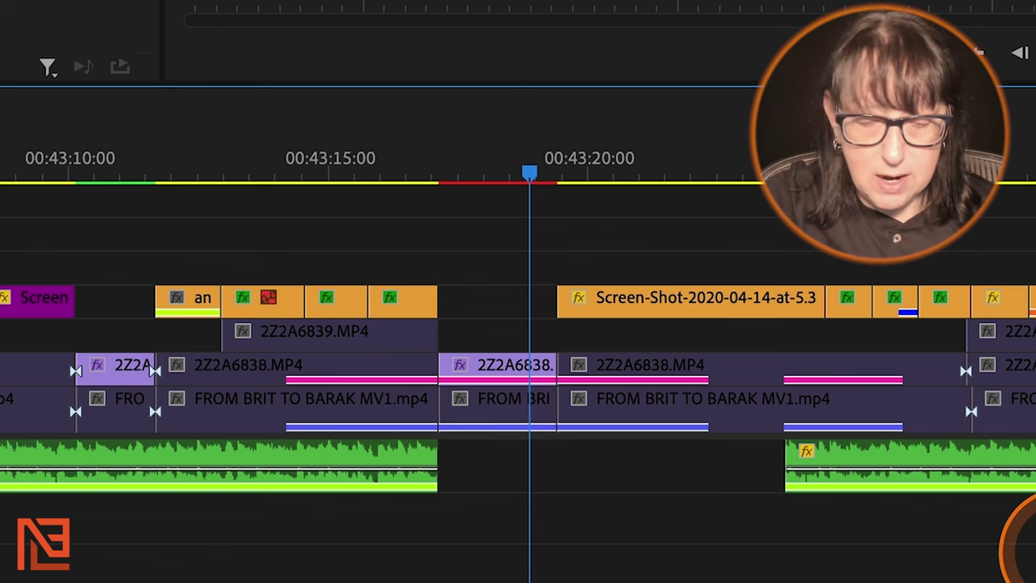
pyautogui.press('w')
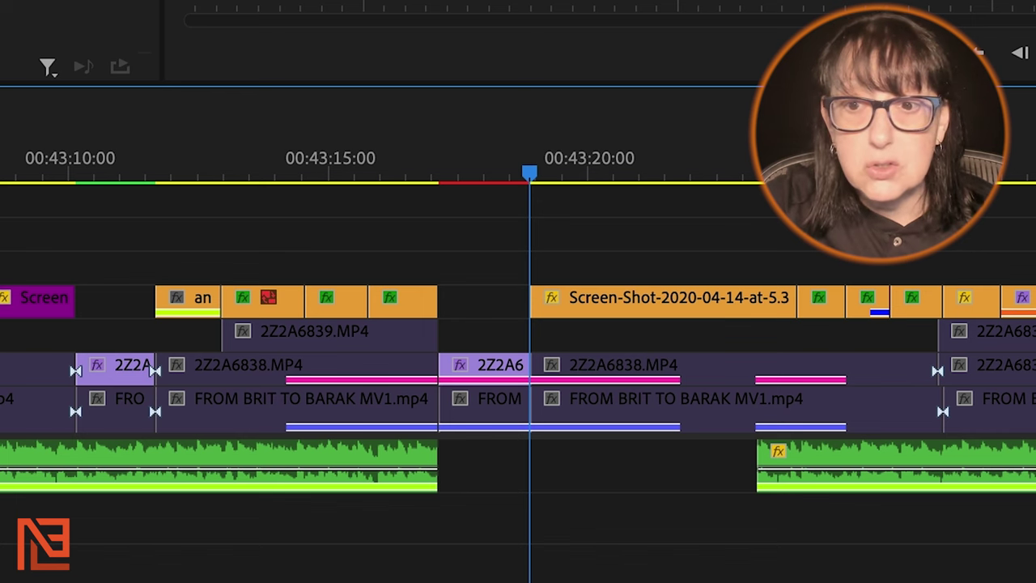
# Step: Drag to extend the purple 2Z2A6838 clip, then ripple-trim its start to the playhead
pyautogui.press('-')
pyautogui.press('=')
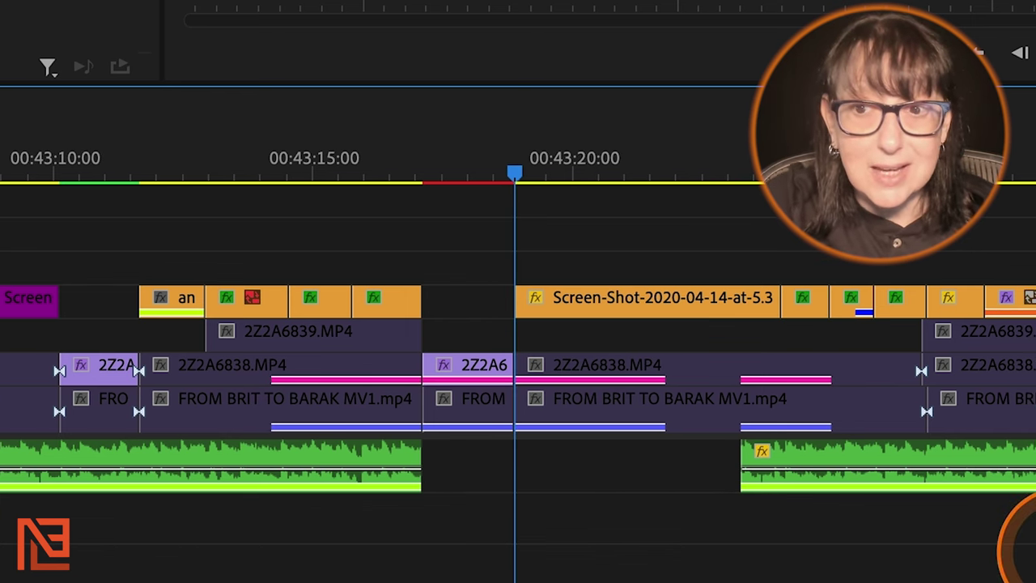
pyautogui.hotkey('ctrl', 'z')
pyautogui.press('=')
pyautogui.moveTo(388, 171); pyautogui.dragTo(458, 185)
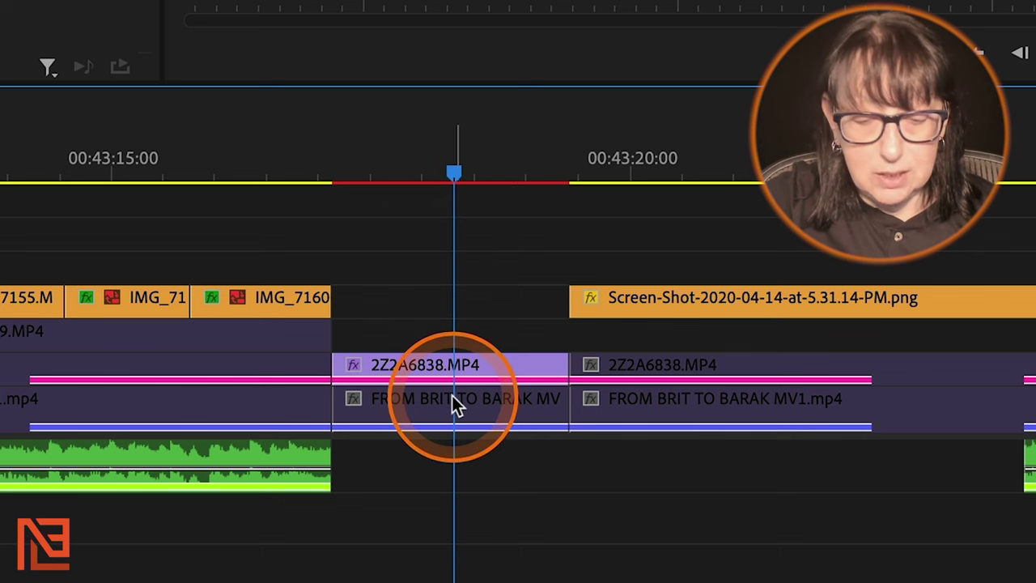
pyautogui.press('w')
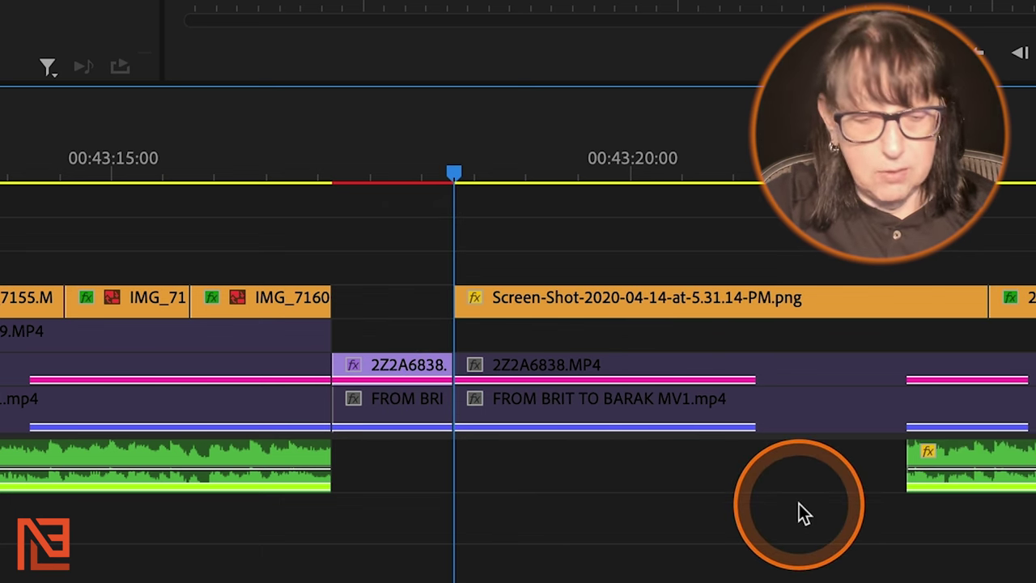
pyautogui.hotkey('ctrl', 'z')
pyautogui.press('q')
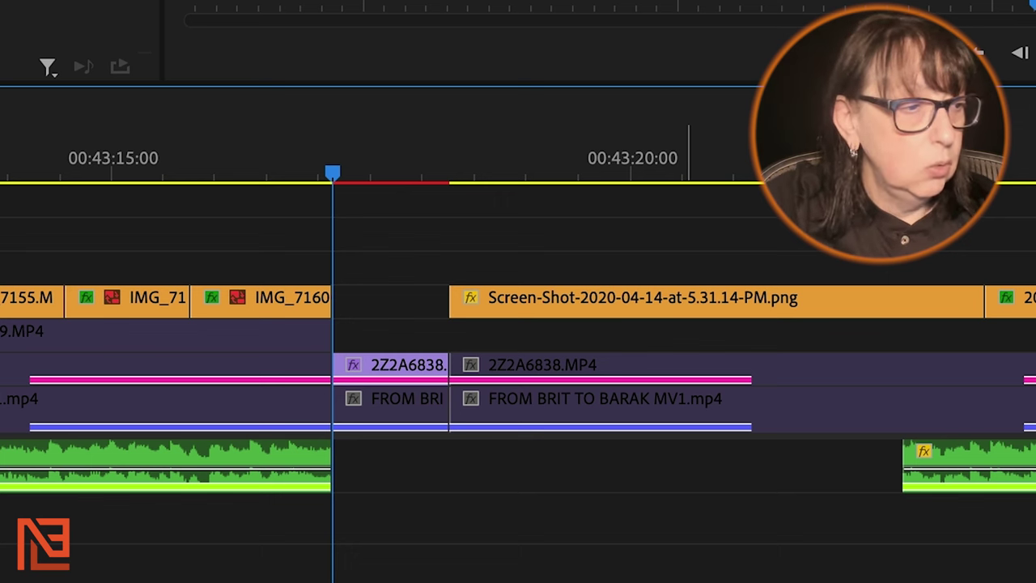
# Step: Zoom out and in to review the edit, with the playhead near 00:43:18
pyautogui.press('-')
pyautogui.press('=')
pyautogui.press('=')
pyautogui.press('-')
pyautogui.click(591, 171)
pyautogui.press('=')
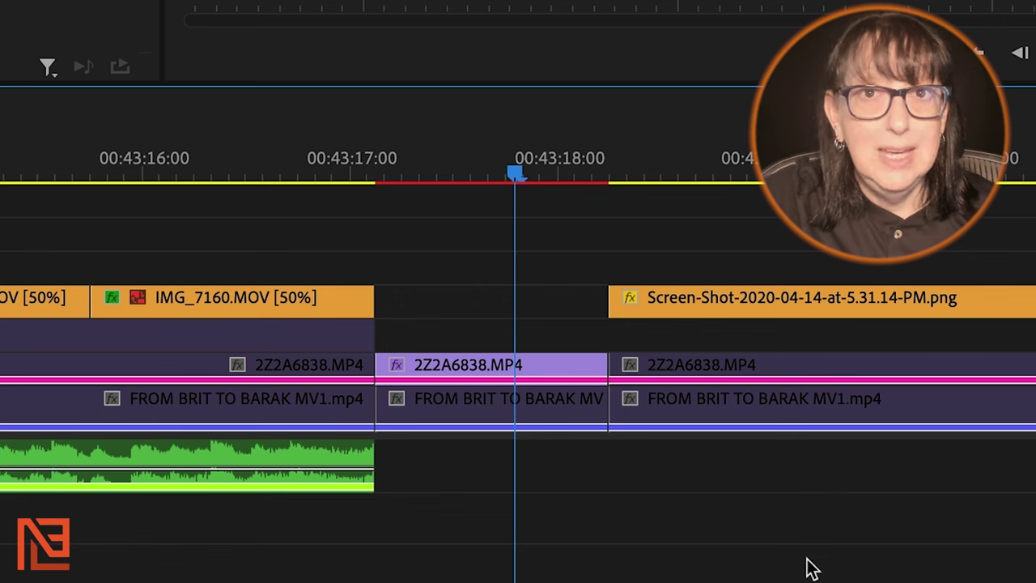
# Step: Jump the playhead to the Screen-Shot clip's start, then set it near 00:43:18
pyautogui.press('-')
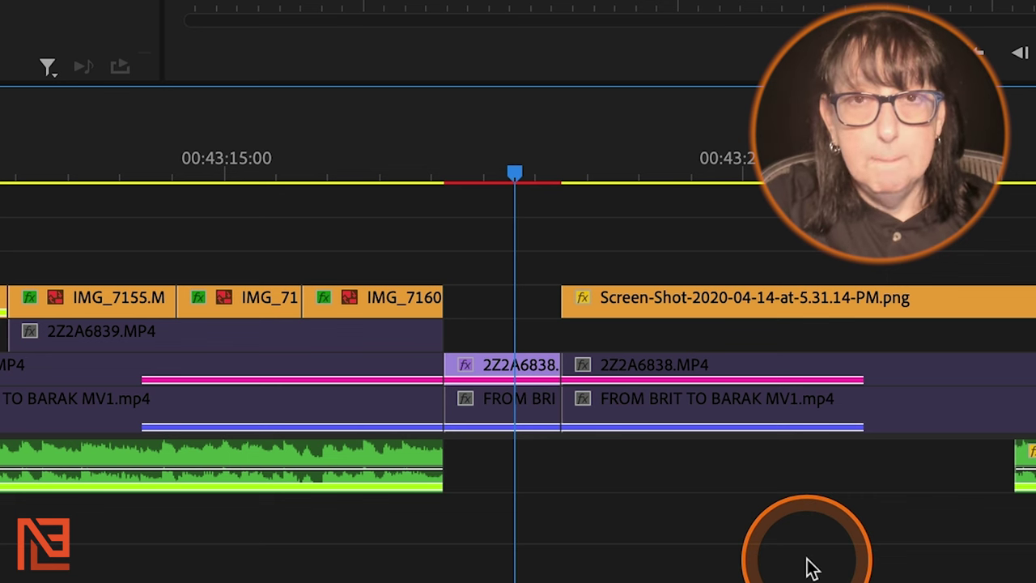
pyautogui.press('=')
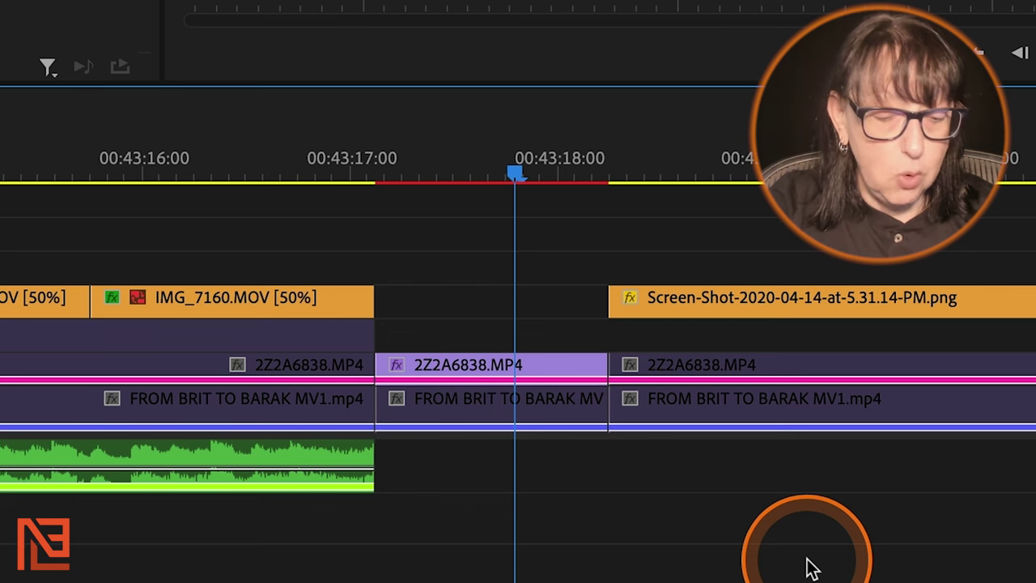
pyautogui.press('Down')
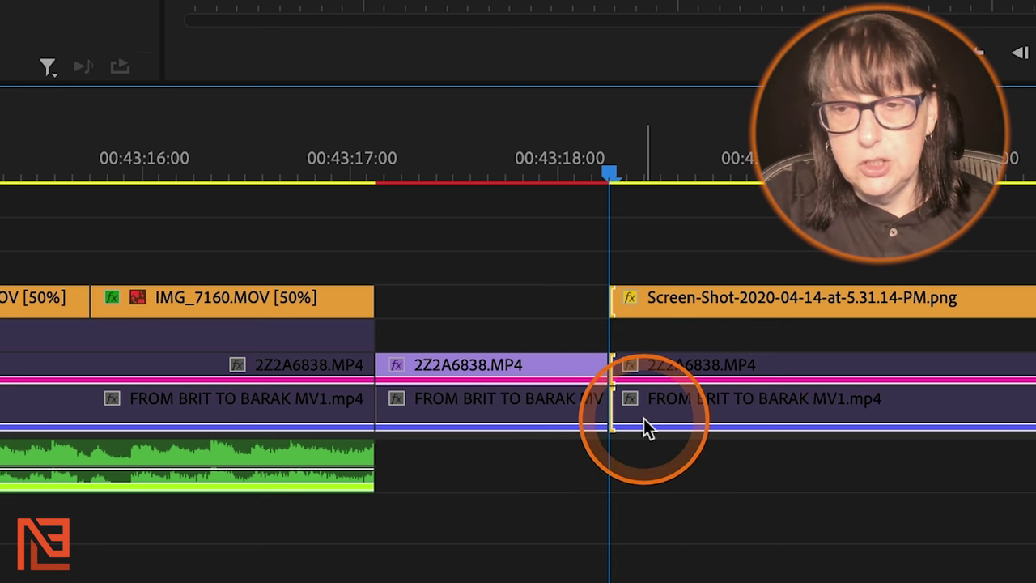
pyautogui.click(520, 171)
# Step: Lengthen the purple 2Z2A6838 section past 00:43:19 and select the edit point at 00:43:17
pyautogui.hotkey('ctrl', 'z')
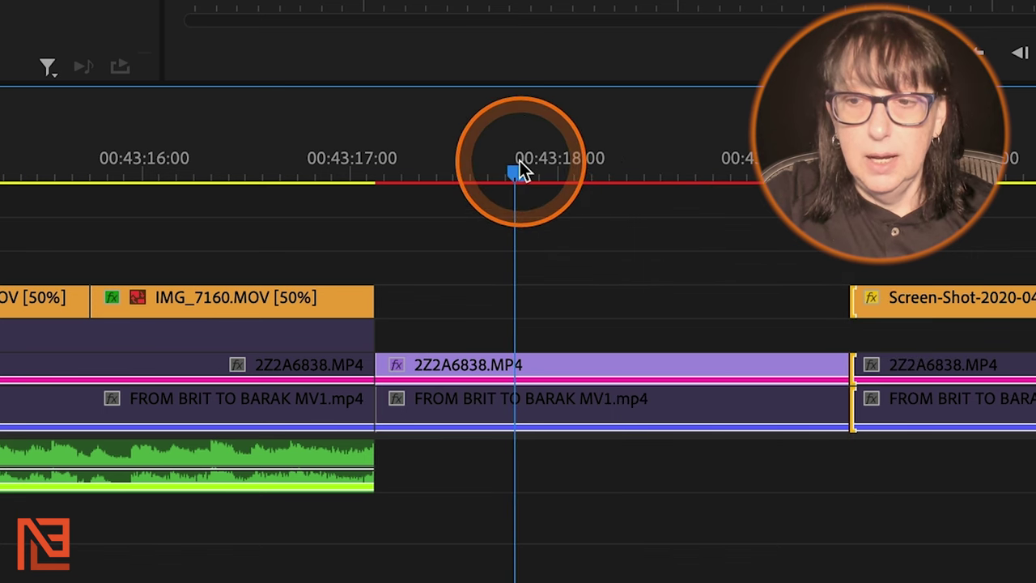
pyautogui.press('-')
pyautogui.press('=')
pyautogui.click(877, 576)
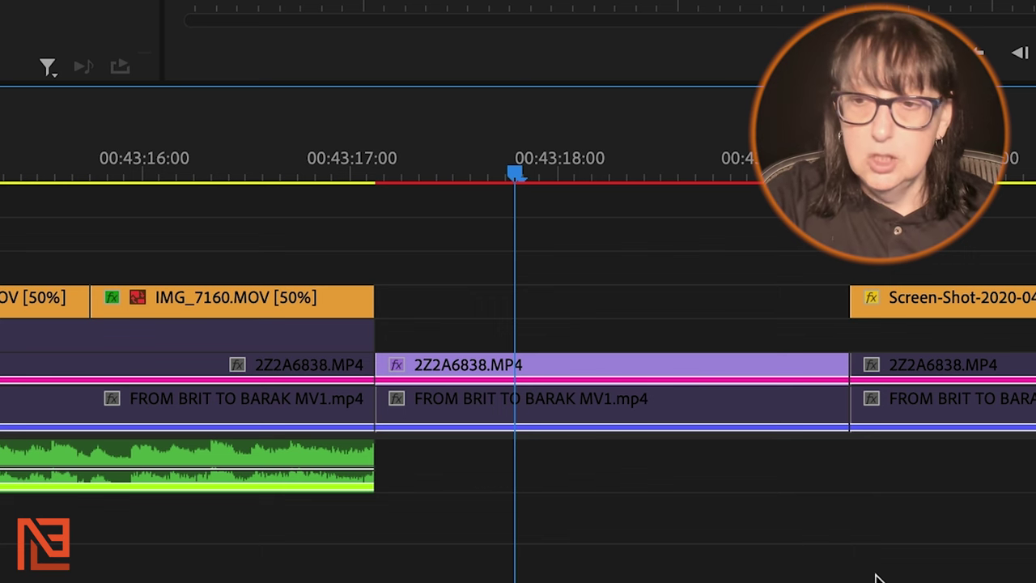
pyautogui.press('Up')
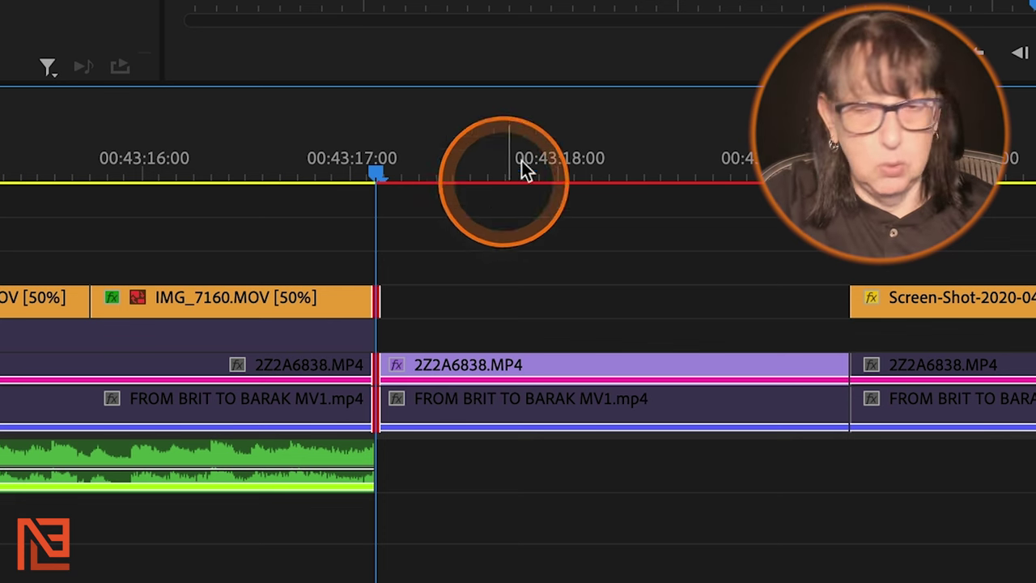
pyautogui.click(576, 150)
pyautogui.moveTo(646, 162); pyautogui.dragTo(682, 166)
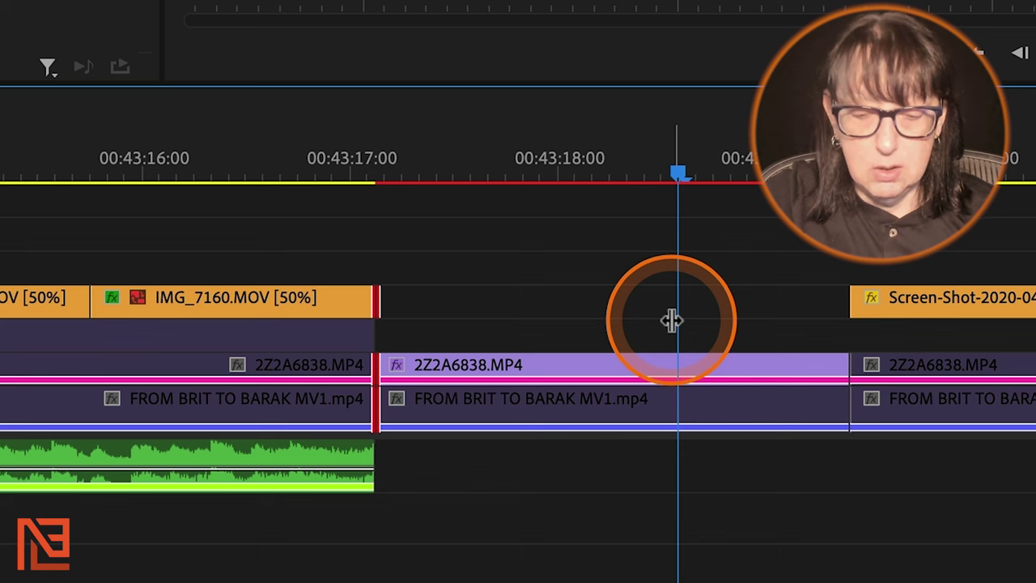
pyautogui.press('Down')
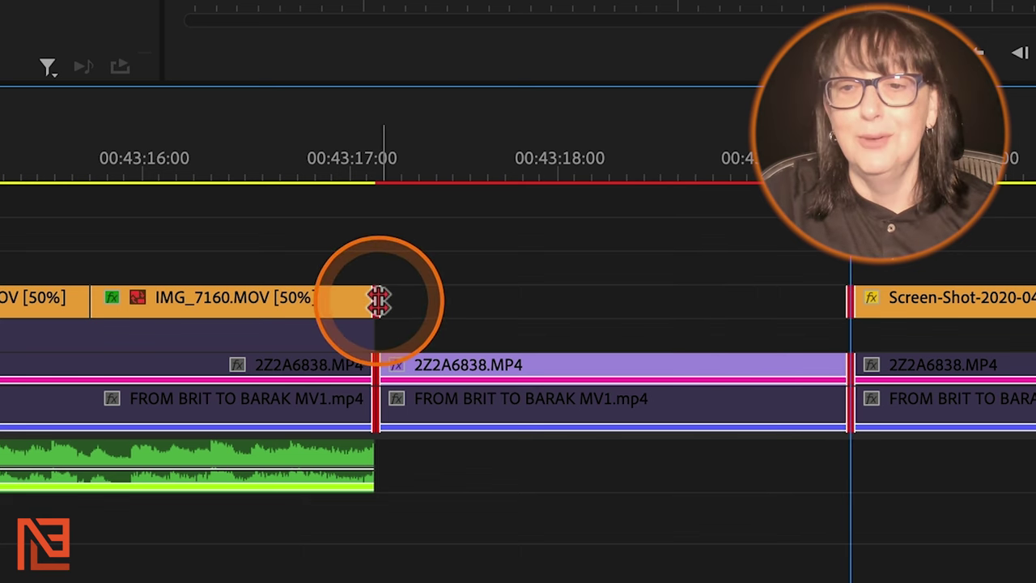
pyautogui.click(755, 173)
pyautogui.click(861, 273)
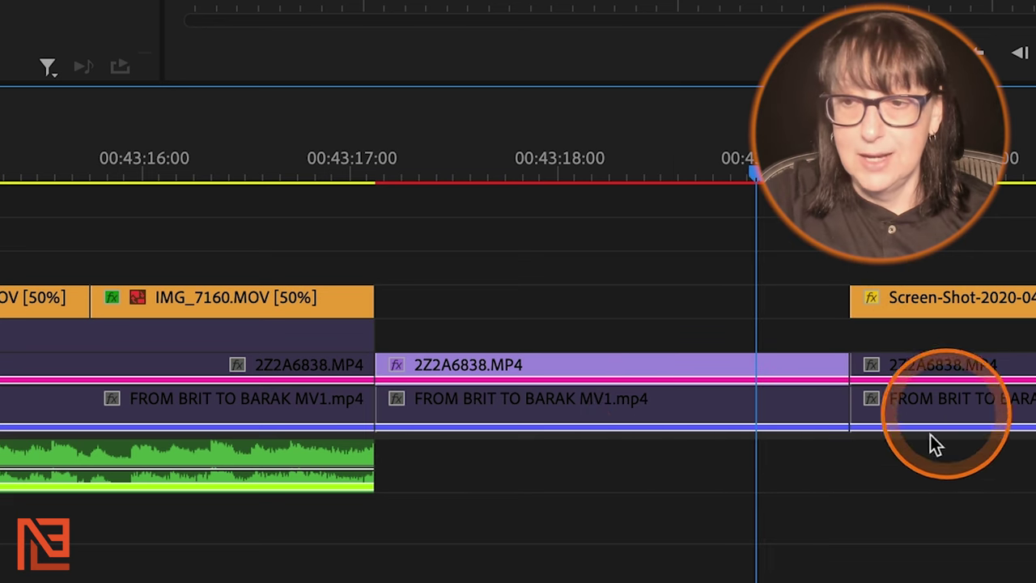
pyautogui.press('Down')
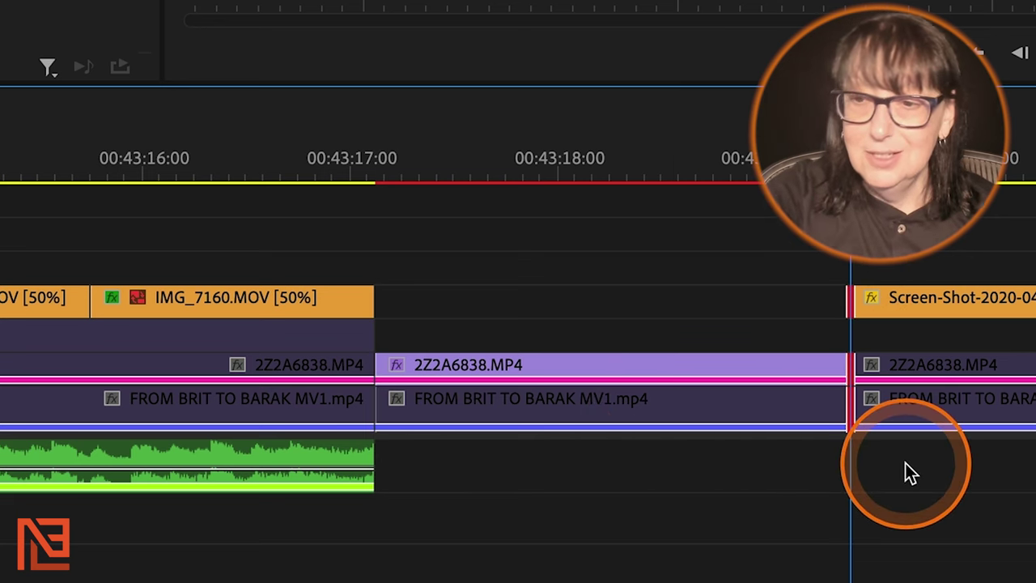
pyautogui.hotkey('ctrl', 't')
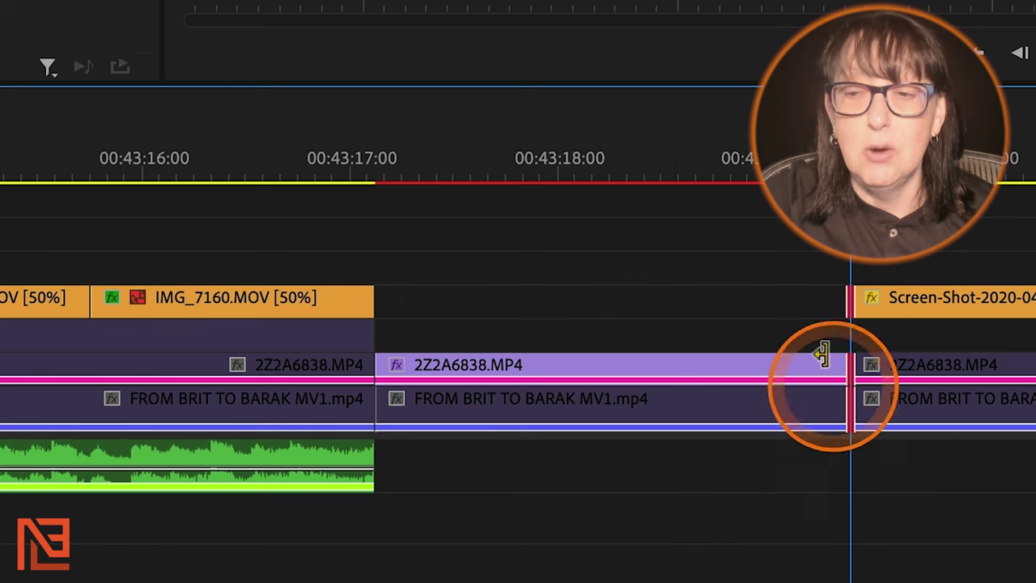
pyautogui.click(670, 160)
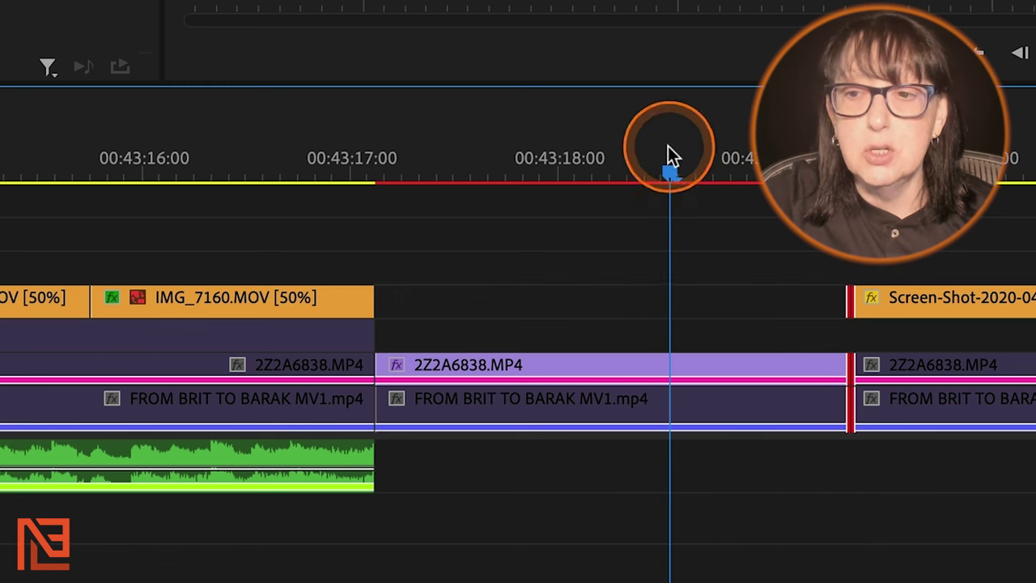
pyautogui.click(723, 289)
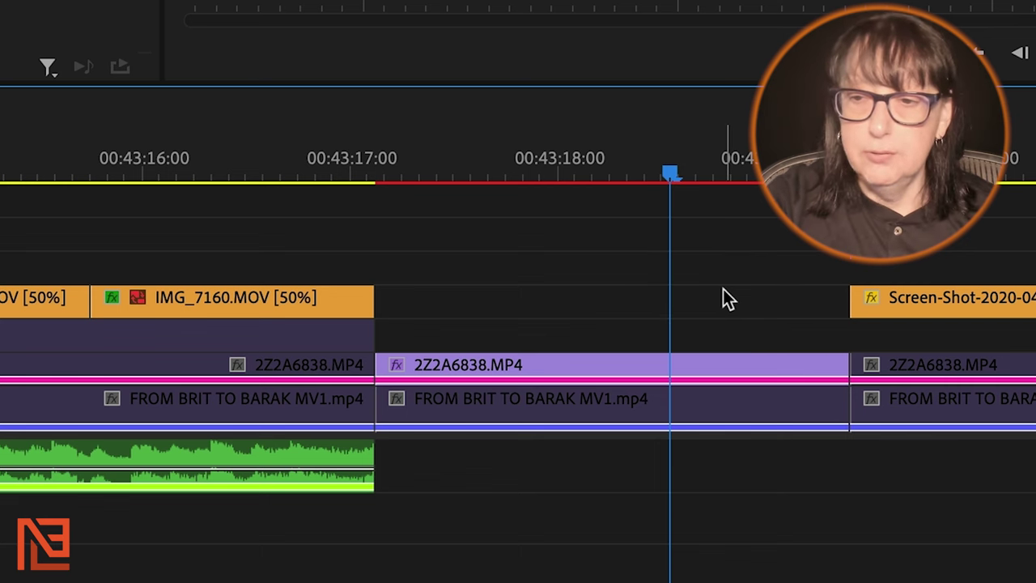
pyautogui.press('Down')
pyautogui.click(723, 292)
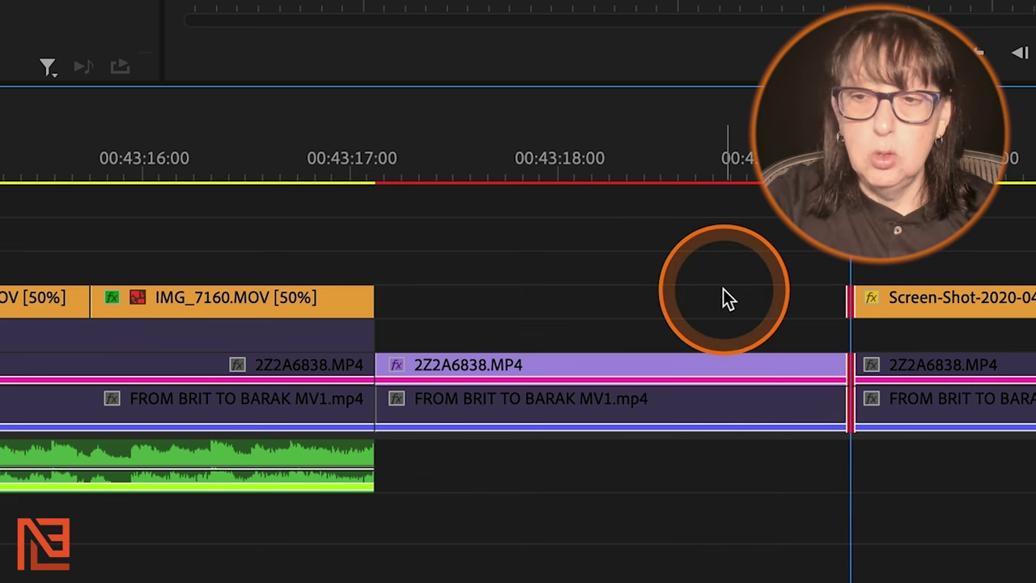
pyautogui.click(723, 219)
pyautogui.click(662, 170)
pyautogui.click(671, 174)
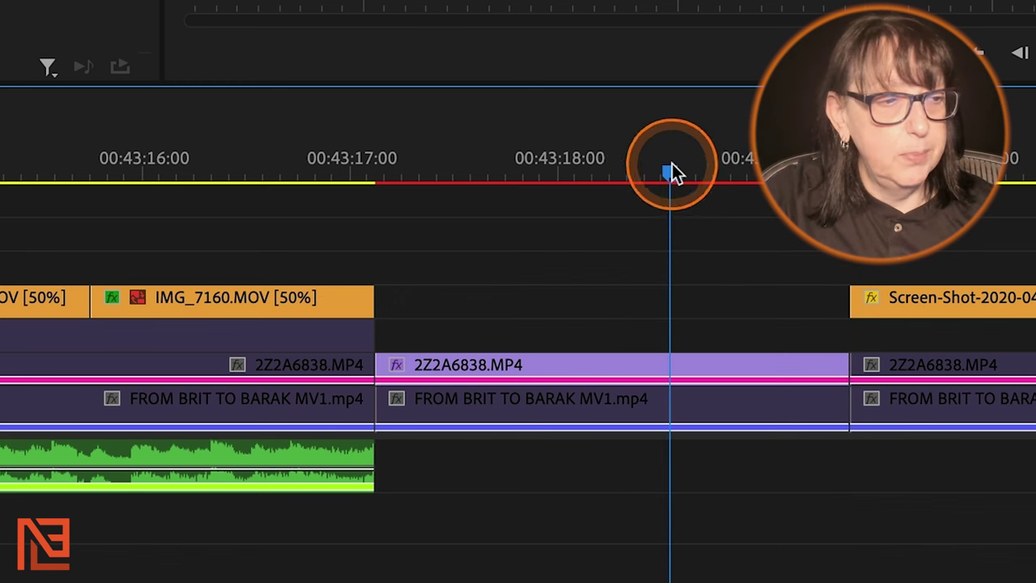
pyautogui.click(667, 274)
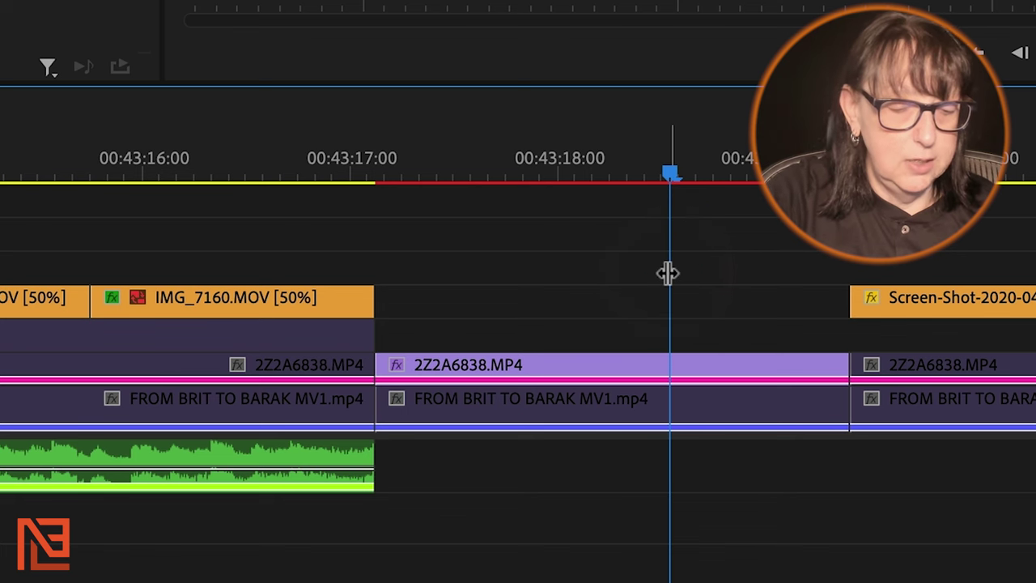
pyautogui.press('Down')
pyautogui.click(666, 273)
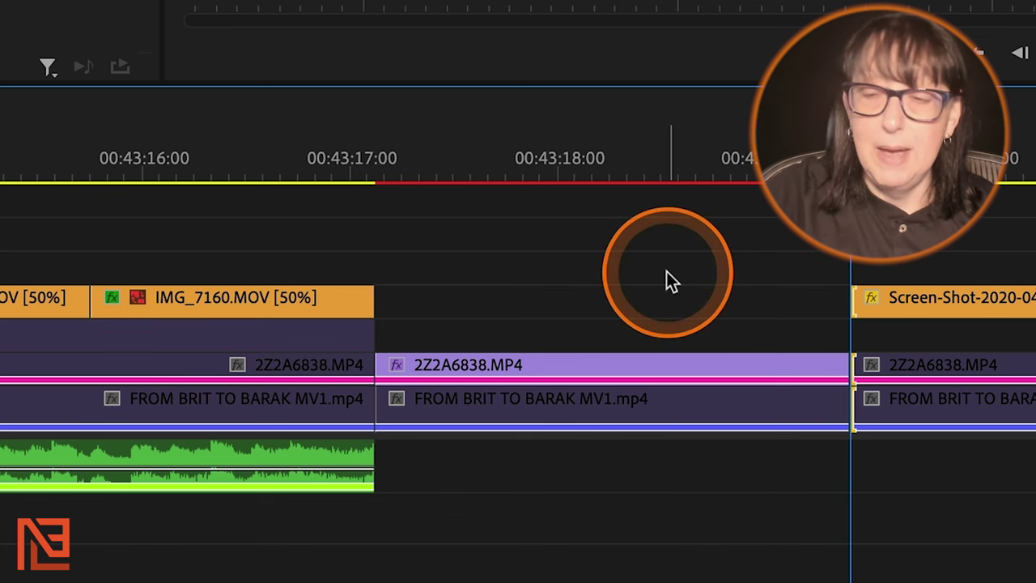
pyautogui.click(856, 362)
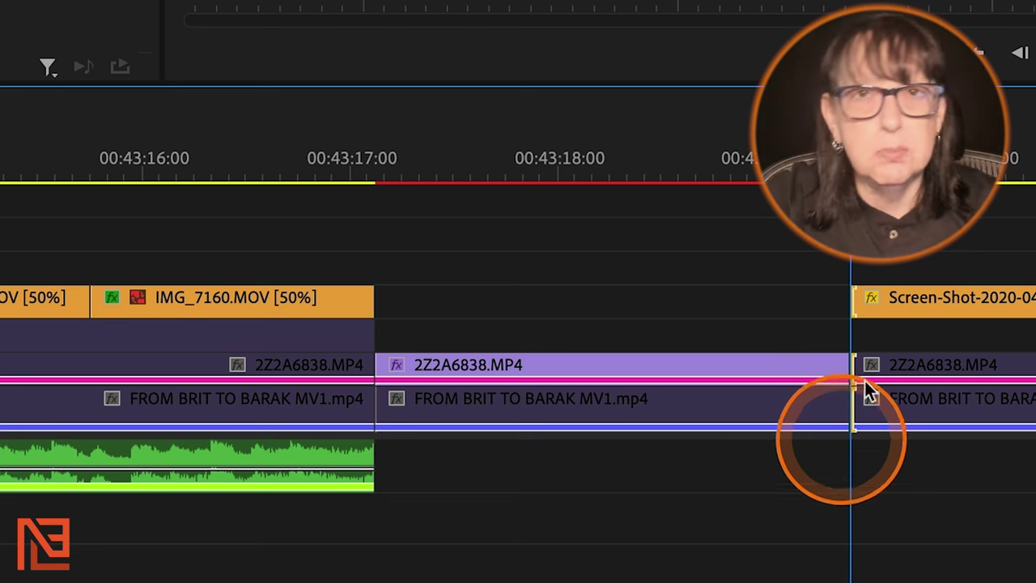
pyautogui.press('-')
pyautogui.press('-')
pyautogui.press('-')
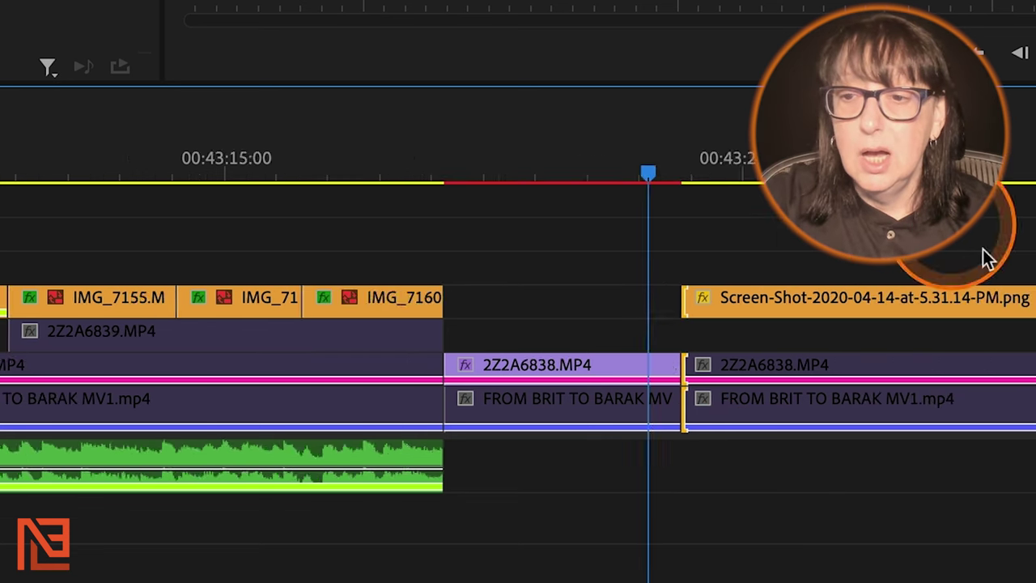
pyautogui.press('=')
pyautogui.press('=')
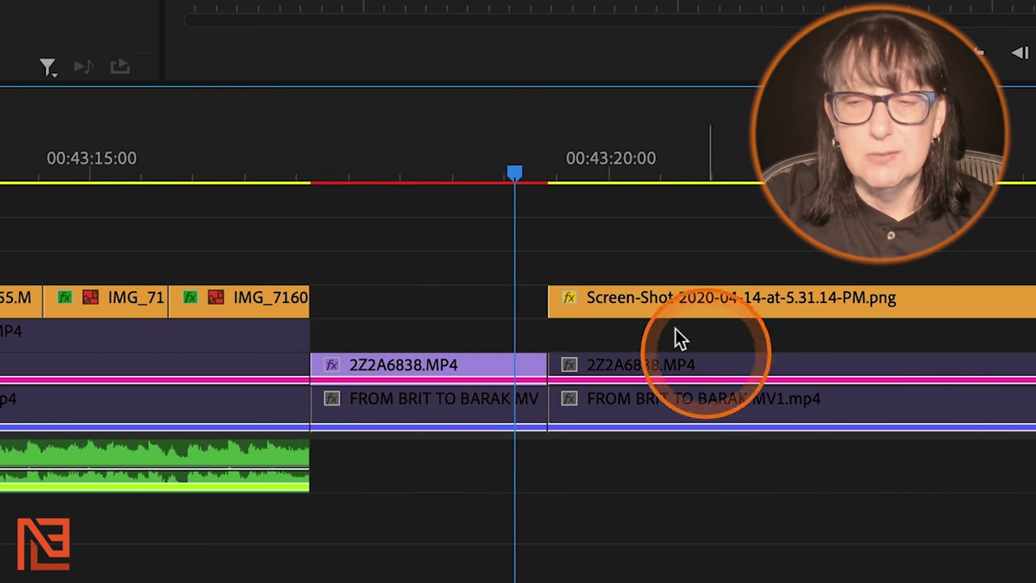
pyautogui.click(441, 149)
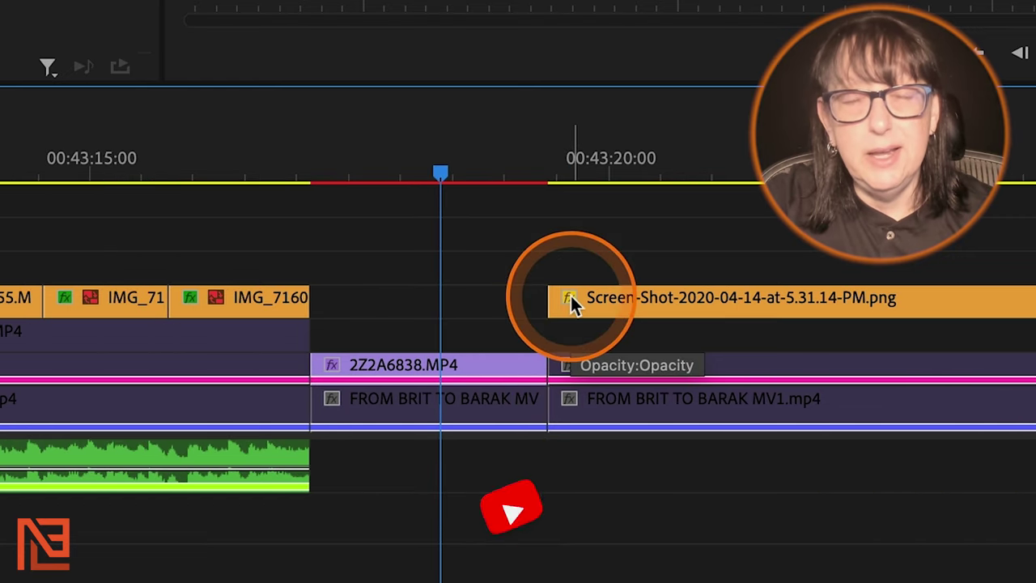